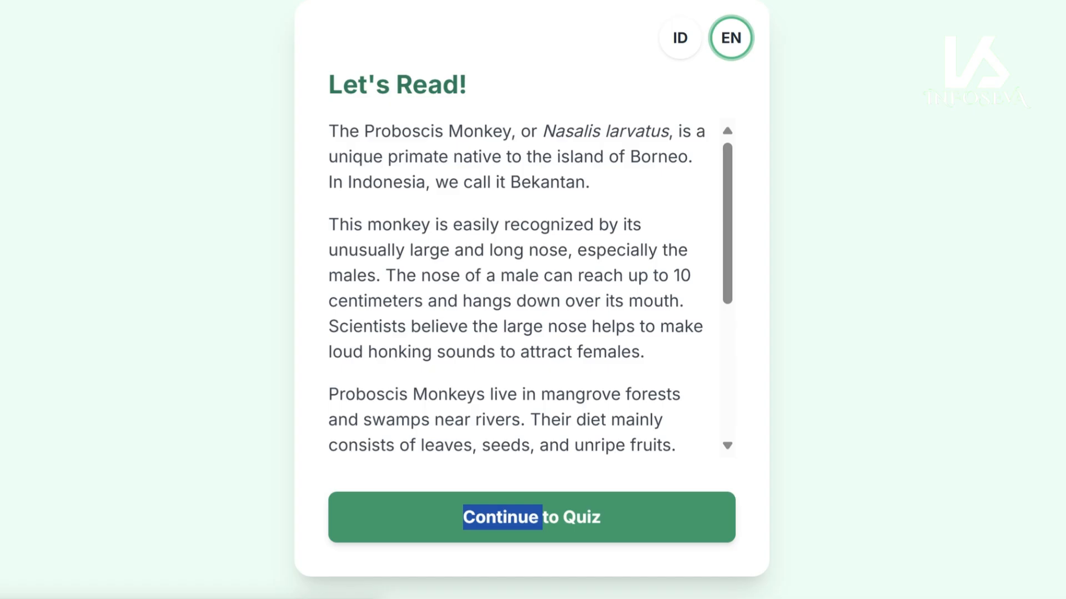
- Move the Topik value two tab stops over and add its colon to align it
scroll(519, 288, "down", 2)
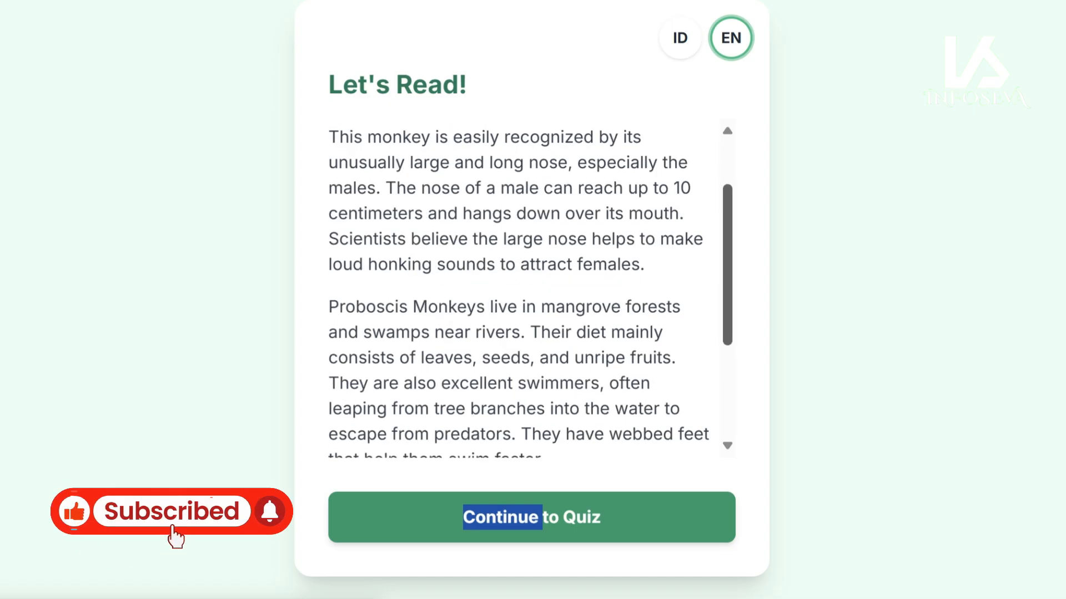
scroll(519, 289, "down", 3)
scroll(519, 289, "up", 4)
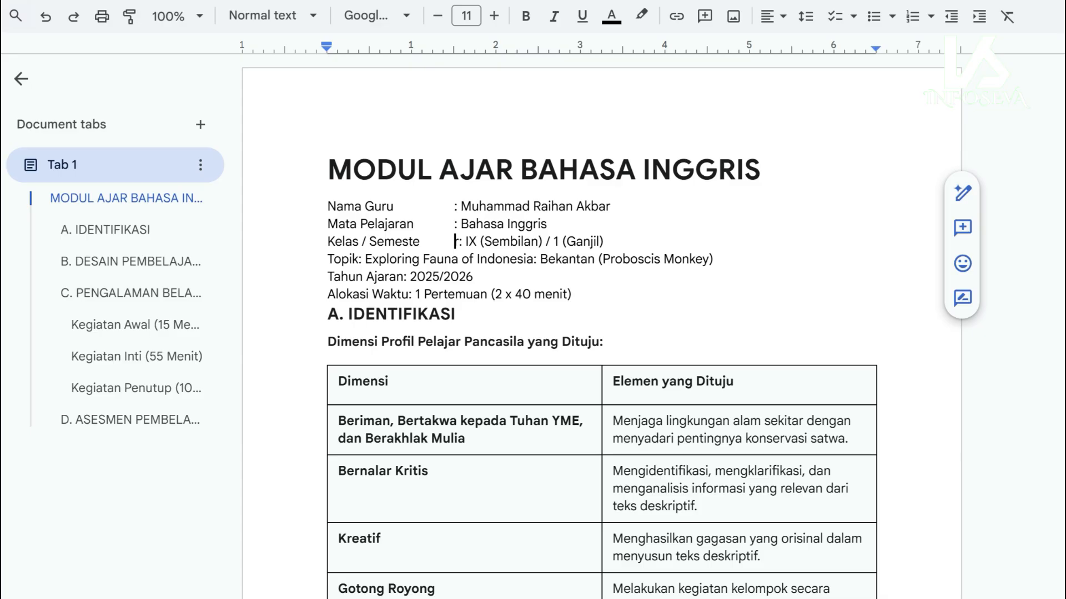
key("Tab")
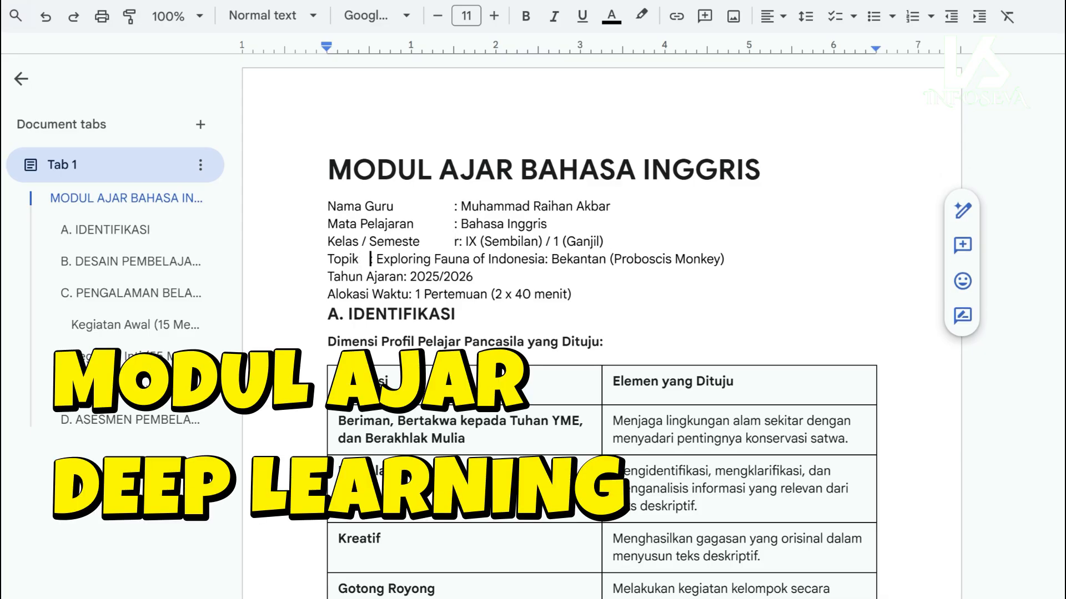
key("Tab")
key("Tab")
type(":")
- Rejoin 'Semester' on the Kelas / Semester line and tab IX (Sembilan) into the value column
key("Up")
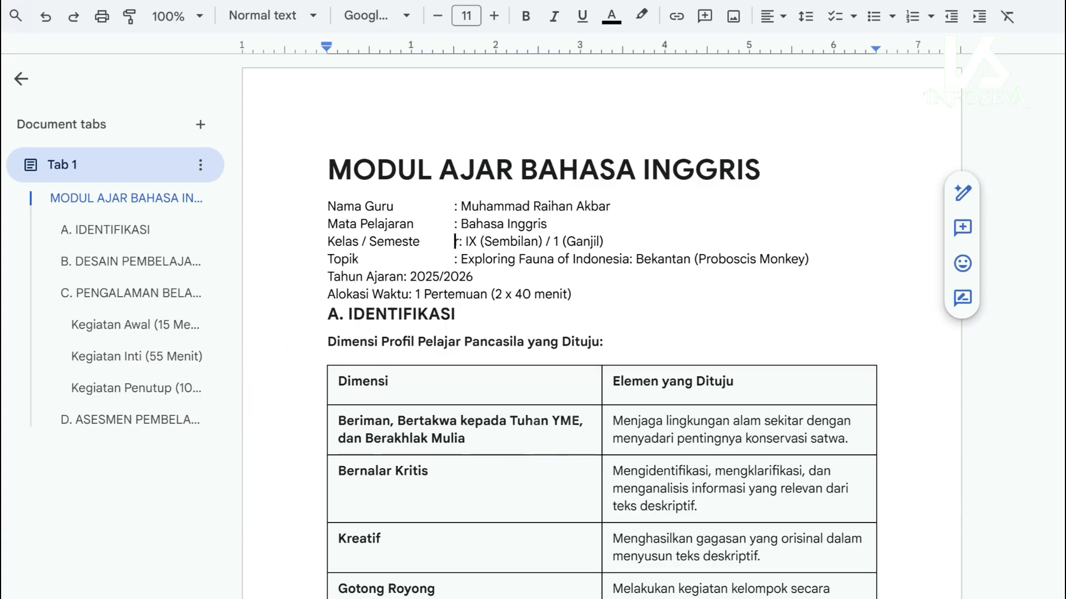
key("BackSpace")
key("Home")
key("shift+End")
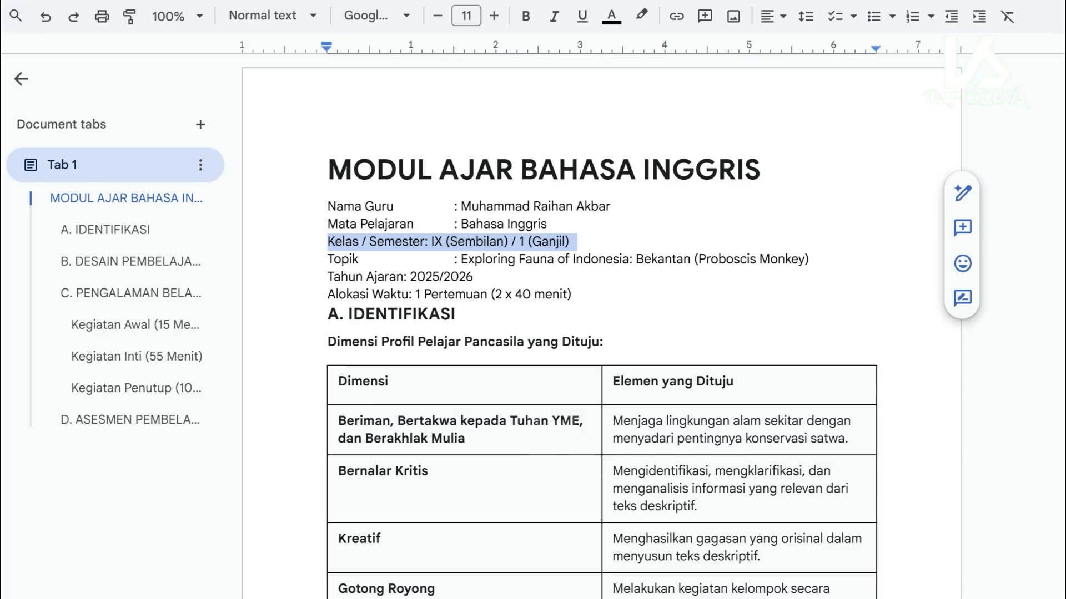
left_click(427, 242)
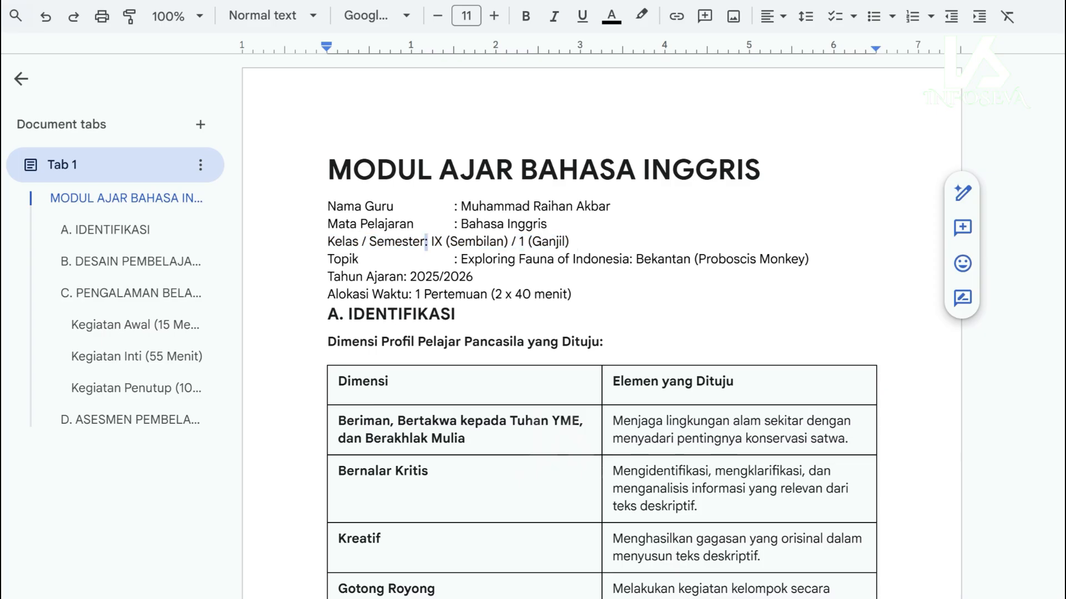
key("BackSpace")
key("Tab")
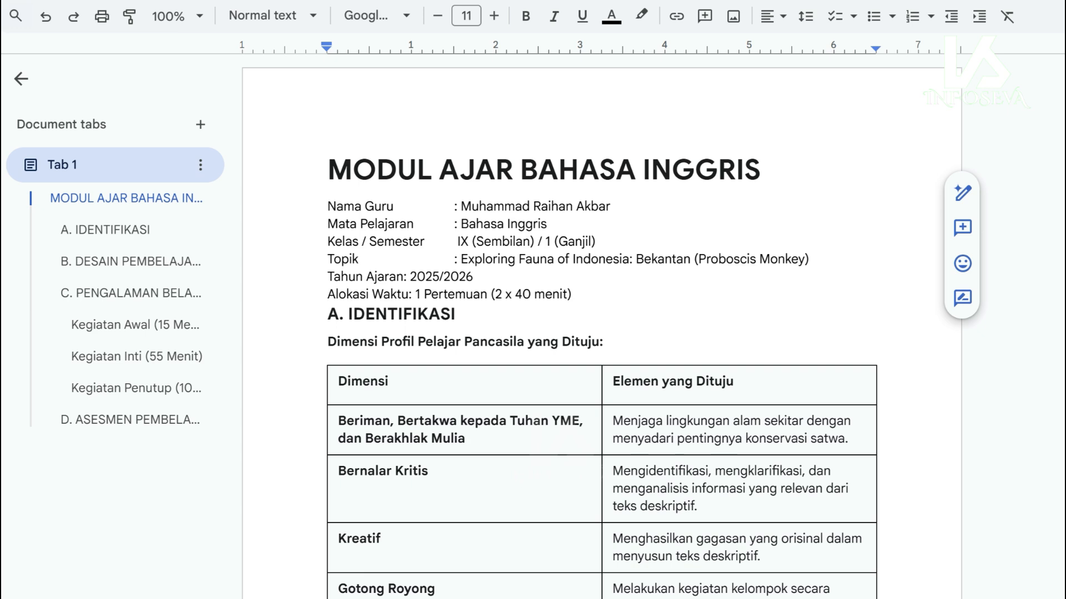
- Tab the Tahun Ajaran and Alokasi Waktu values into line, then scroll to check the header
left_click(405, 277)
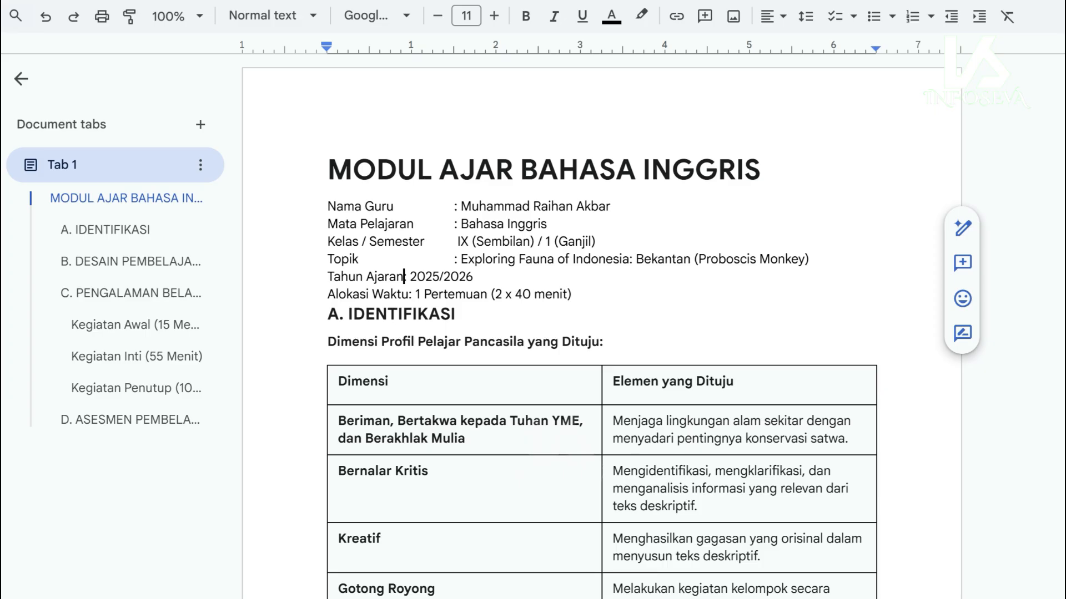
key("Tab")
key("Tab")
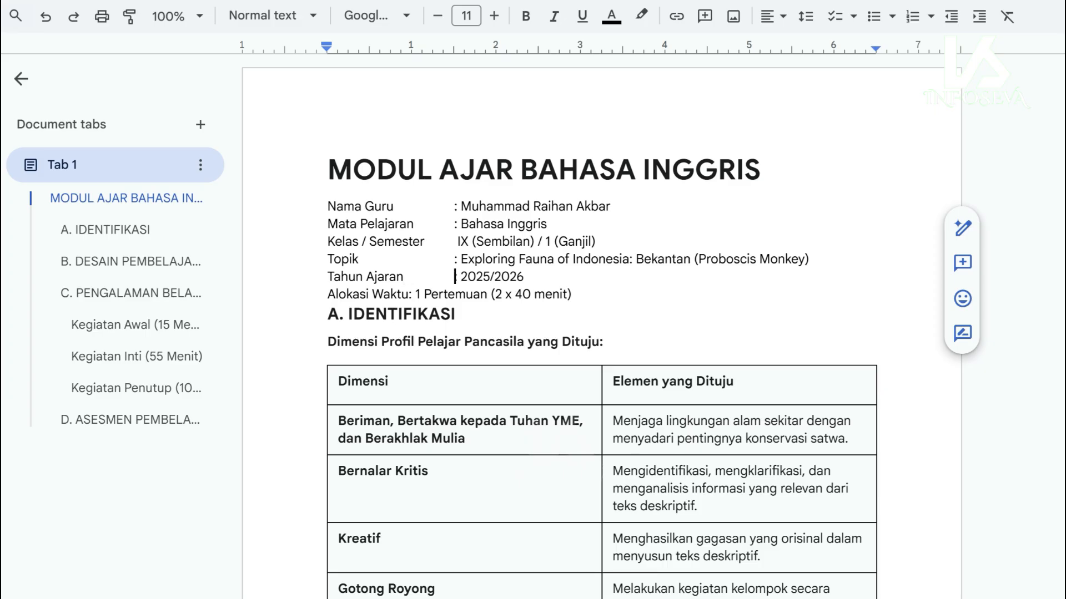
left_click(410, 294)
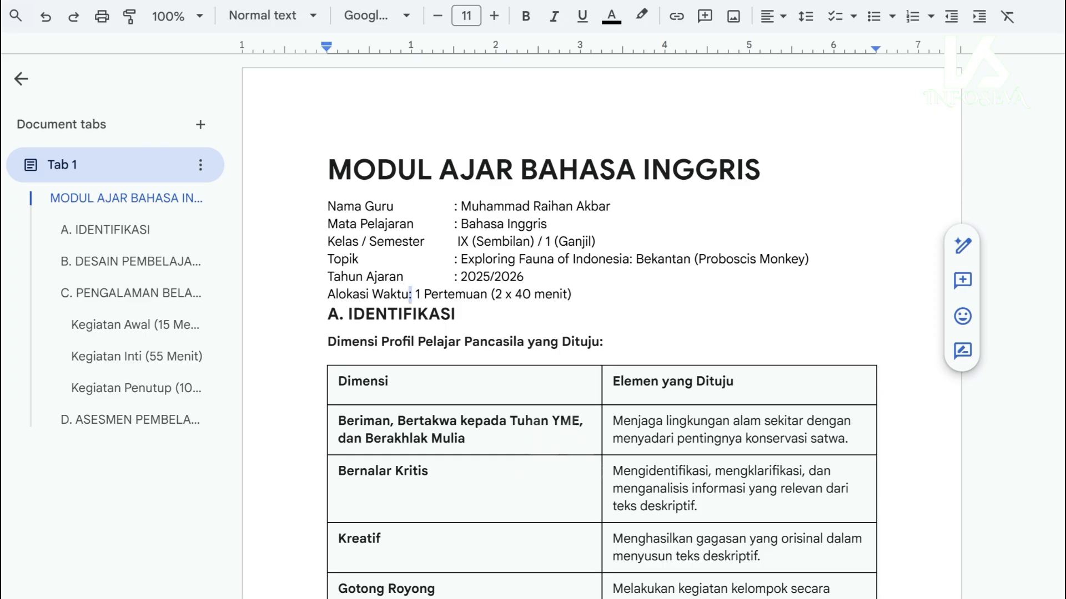
key("Tab")
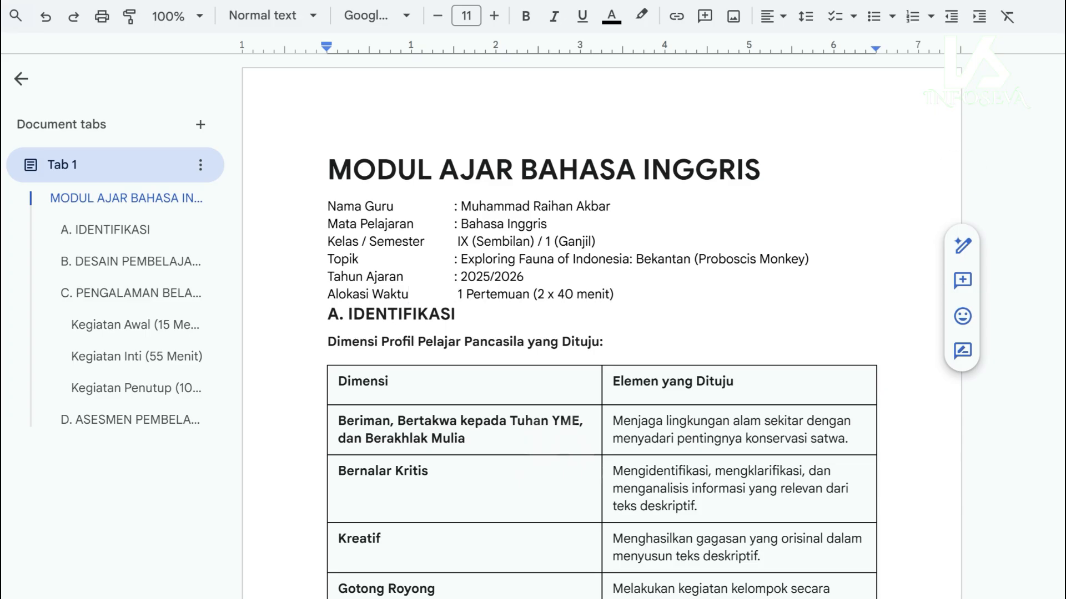
scroll(602, 328, "down", 7)
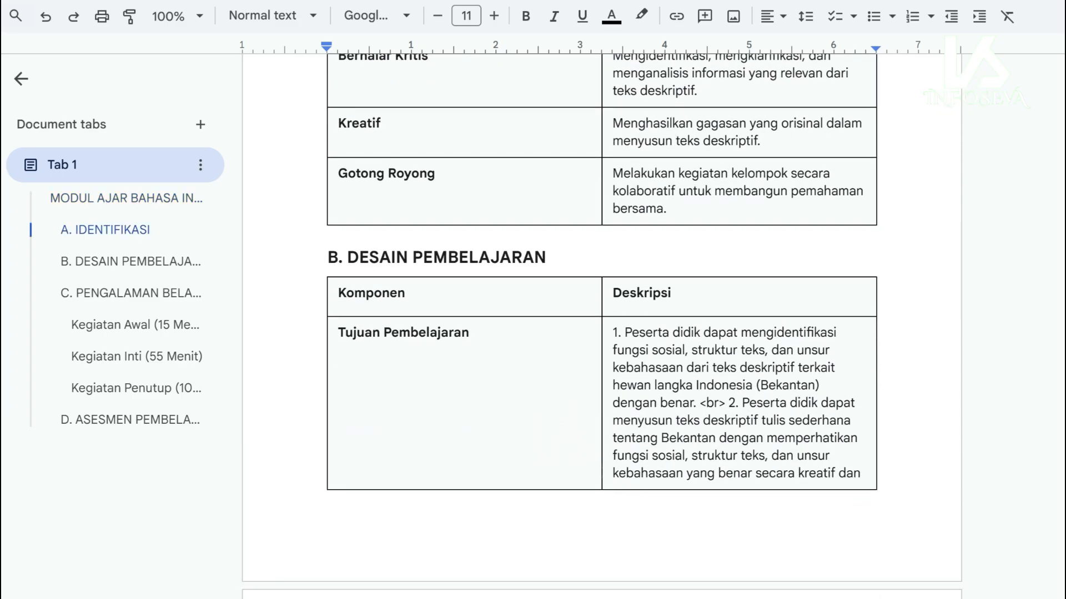
scroll(602, 328, "up", 7)
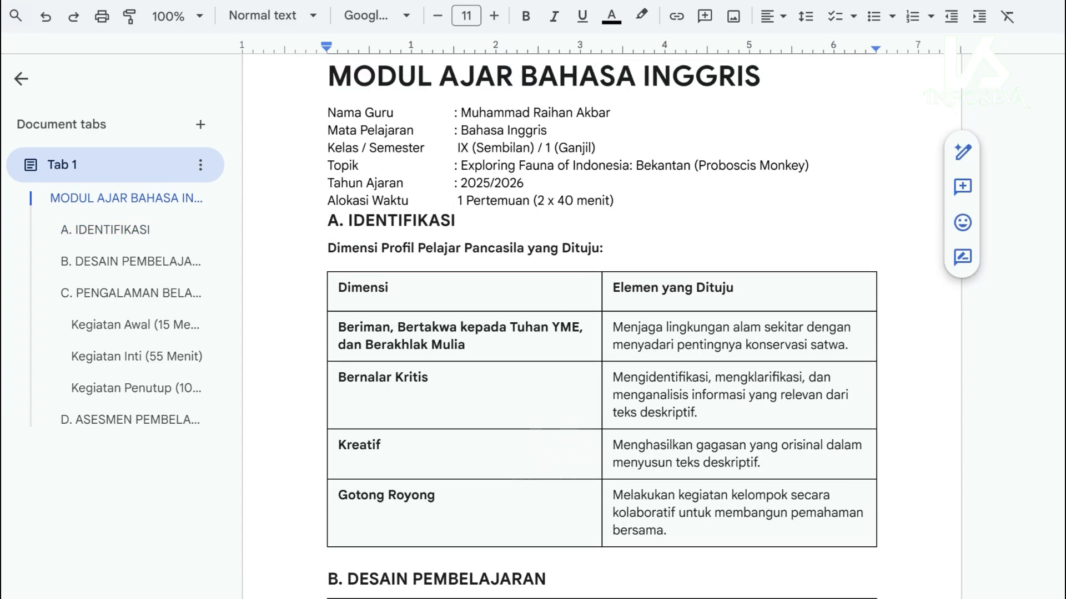
scroll(603, 328, "down", 4)
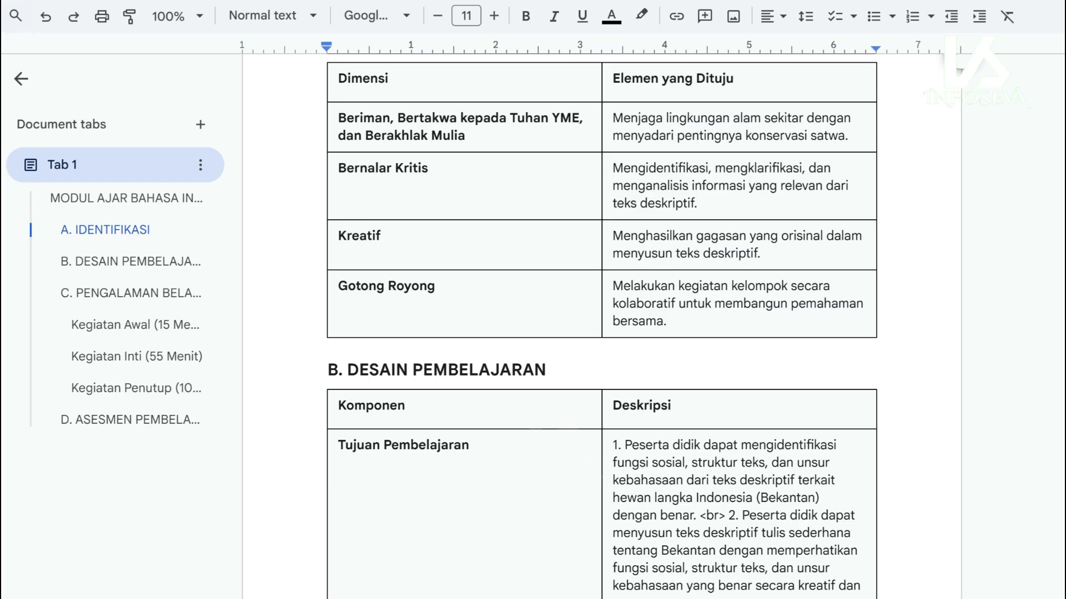
scroll(602, 327, "up", 3)
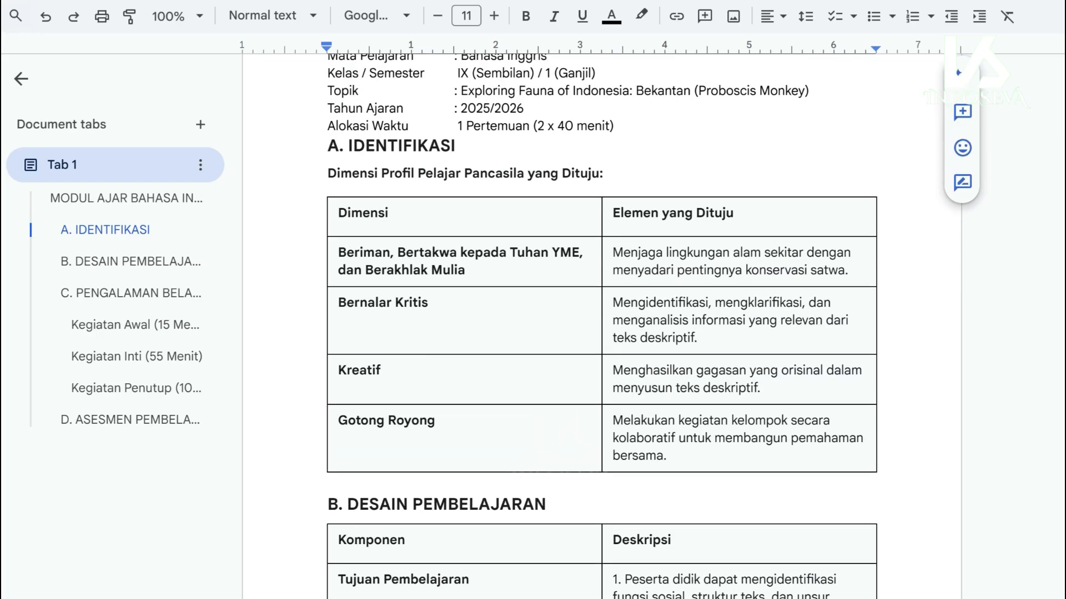
scroll(602, 327, "down", 7)
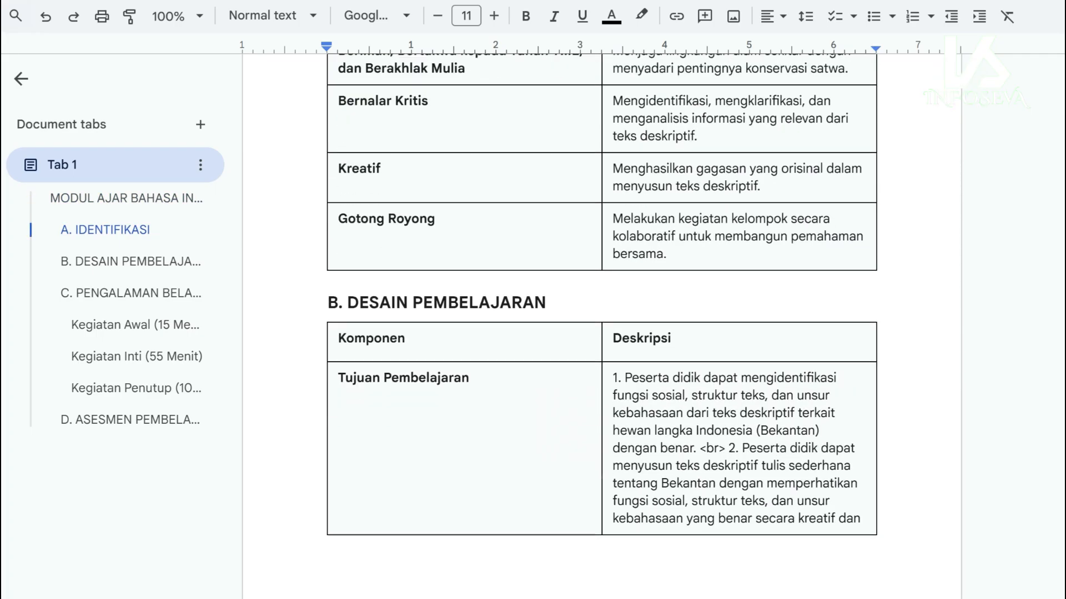
scroll(602, 327, "down", 14)
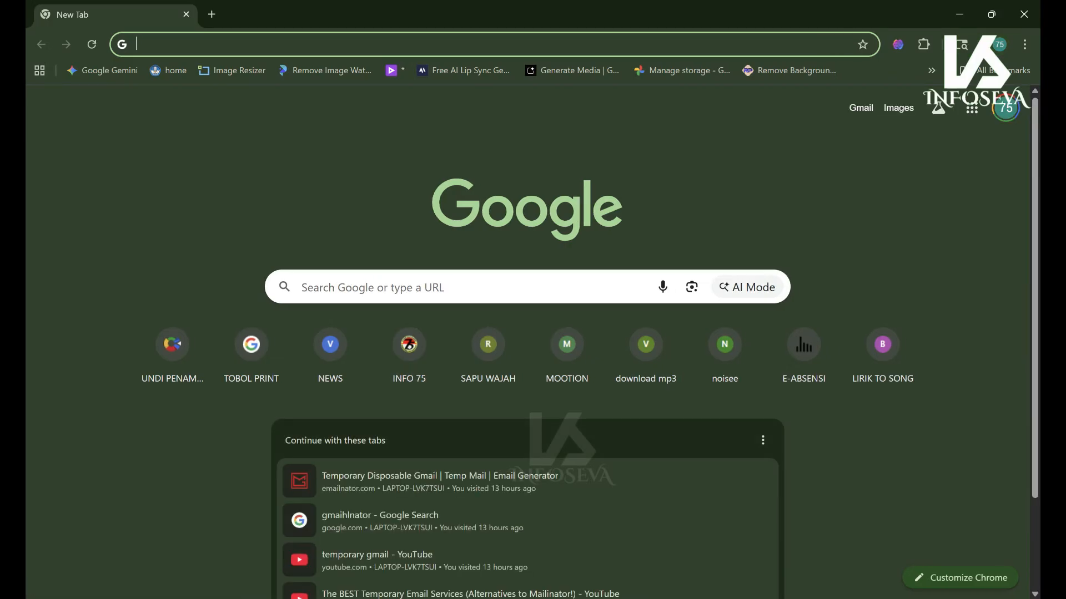
- Search Google for 'gemini' and go to the Google Gemini site from the results
type("gem")
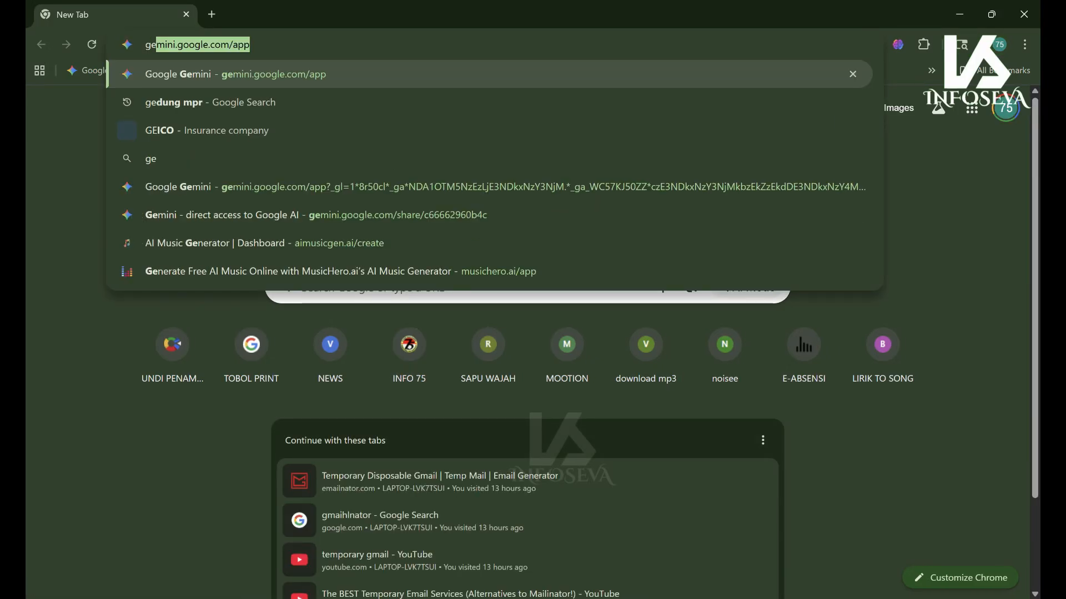
type("ini")
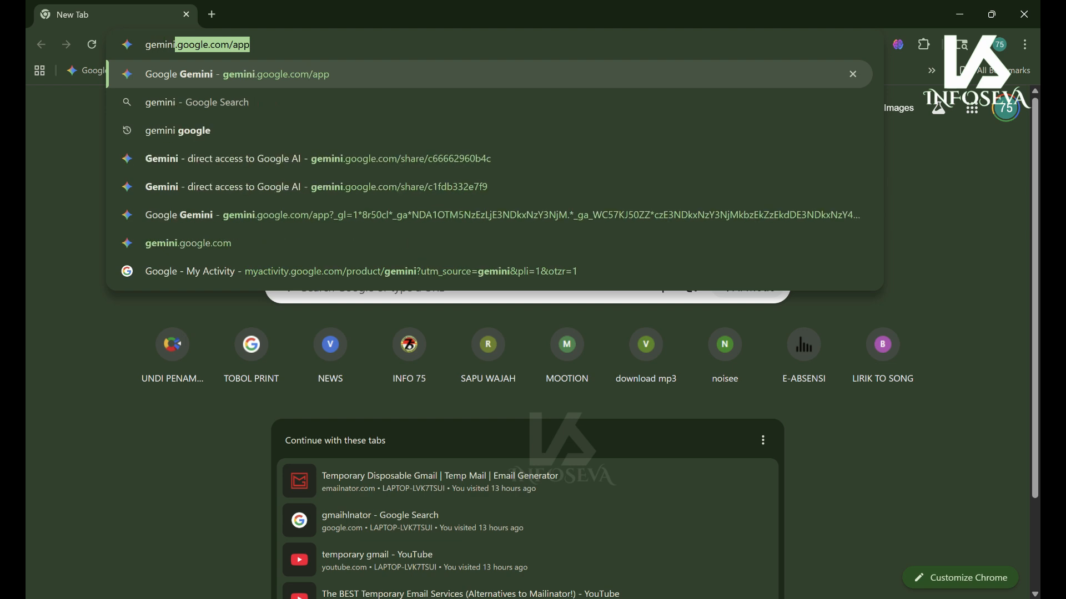
key("Delete")
key("Return")
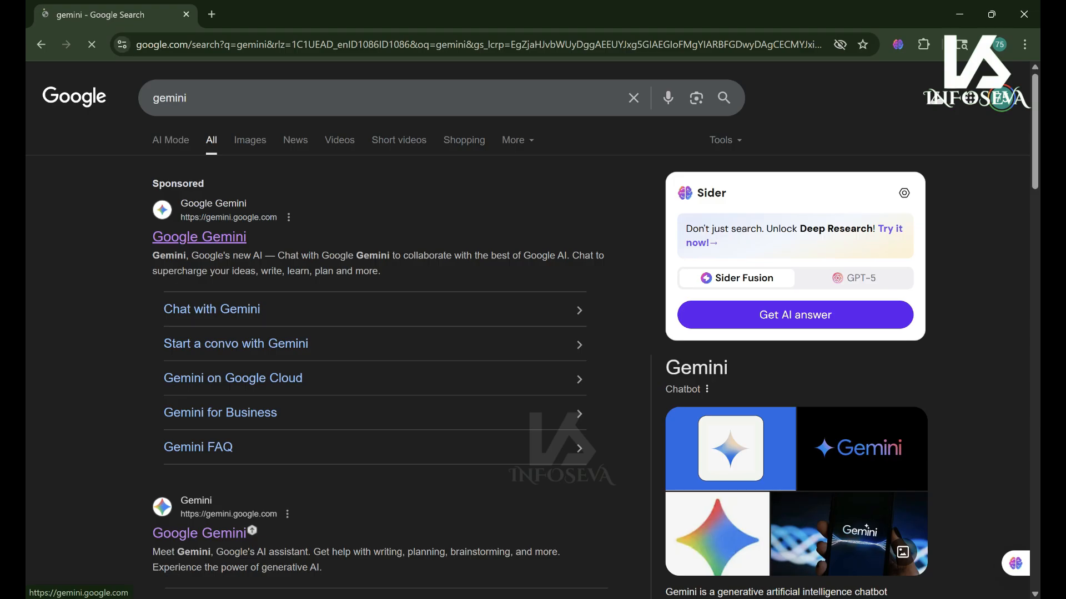
left_click(199, 237)
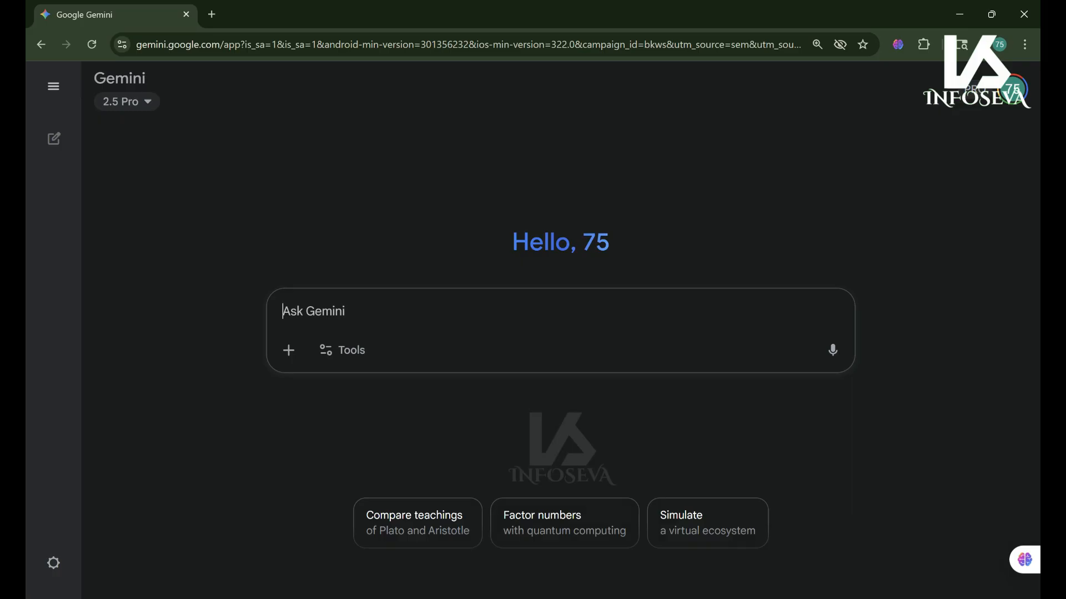
- Open FORMAT DEEP LEARNING.pdf from File Explorer's recent files
key("super+e")
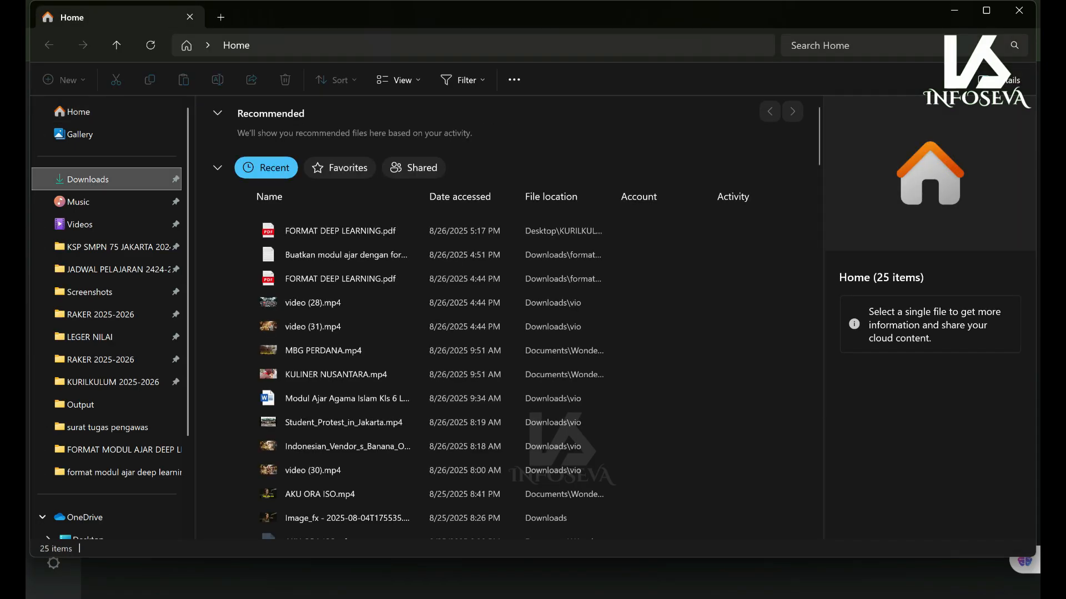
double_click(340, 231)
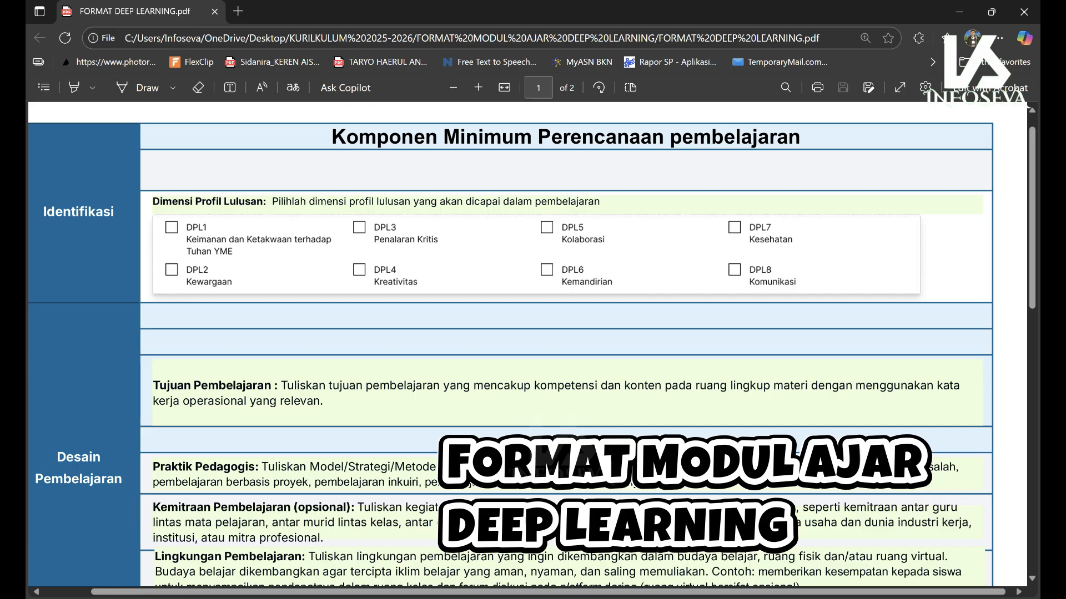
- Read the template down to its Asesmen Pembelajaran section, then close the PDF
scroll(527, 344, "down", 15)
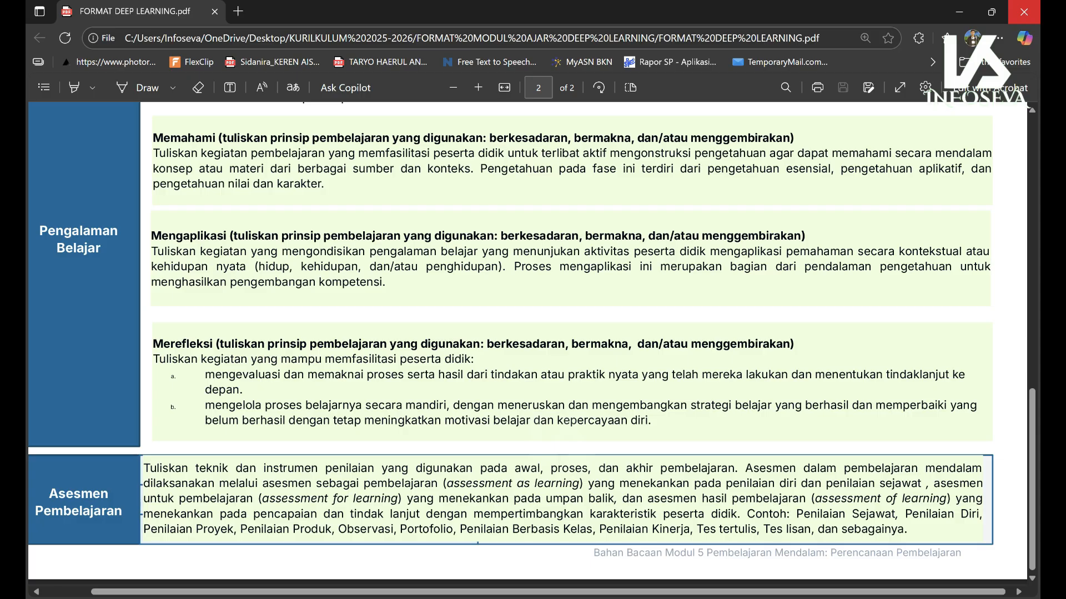
left_click(1024, 11)
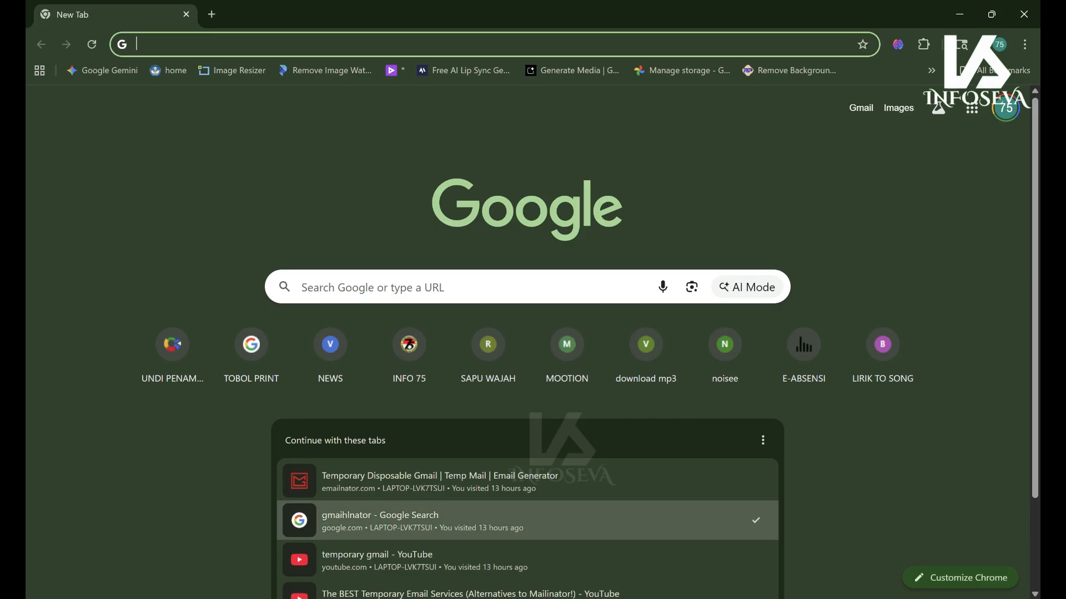
- Upload FORMAT DEEP LEARNING.pdf from the computer into a new Gemini prompt
left_click(103, 69)
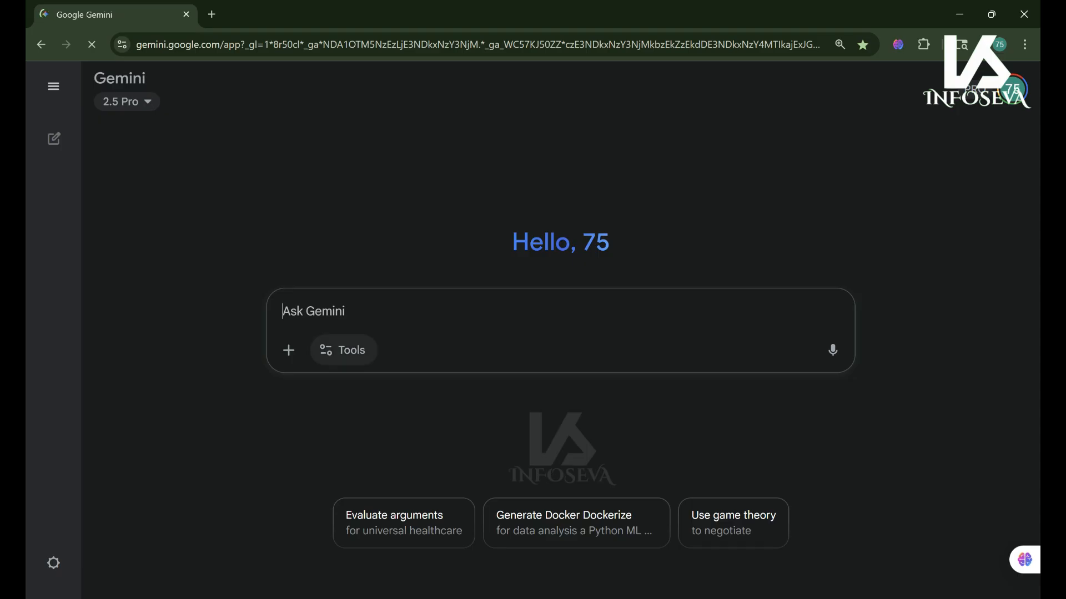
left_click(289, 350)
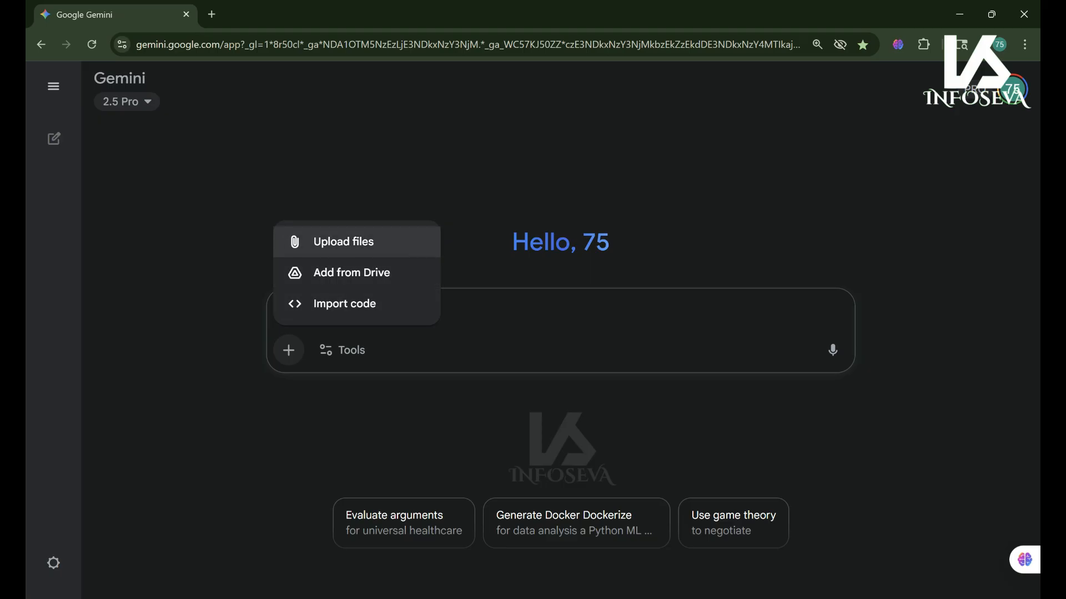
left_click(344, 241)
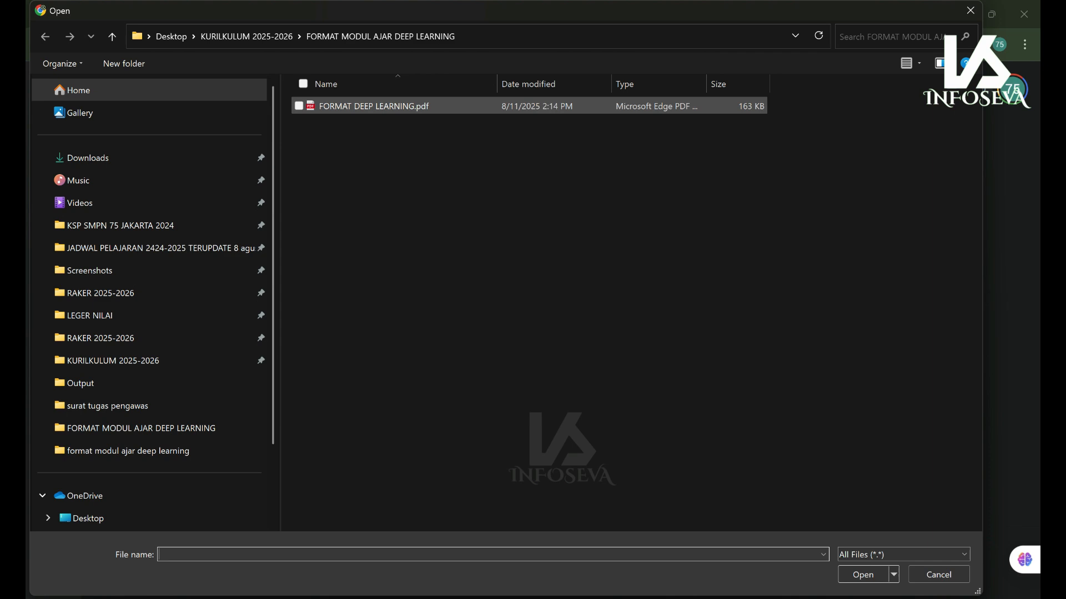
left_click(378, 106)
key("Return")
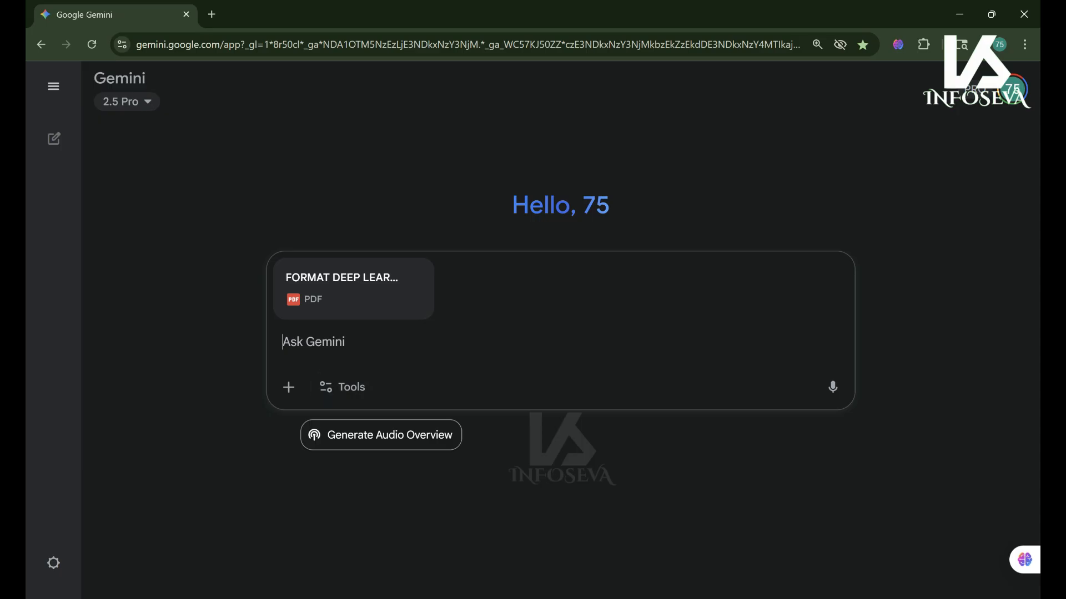
- Turn on Canvas from Gemini's Tools list for this prompt
left_click(343, 387)
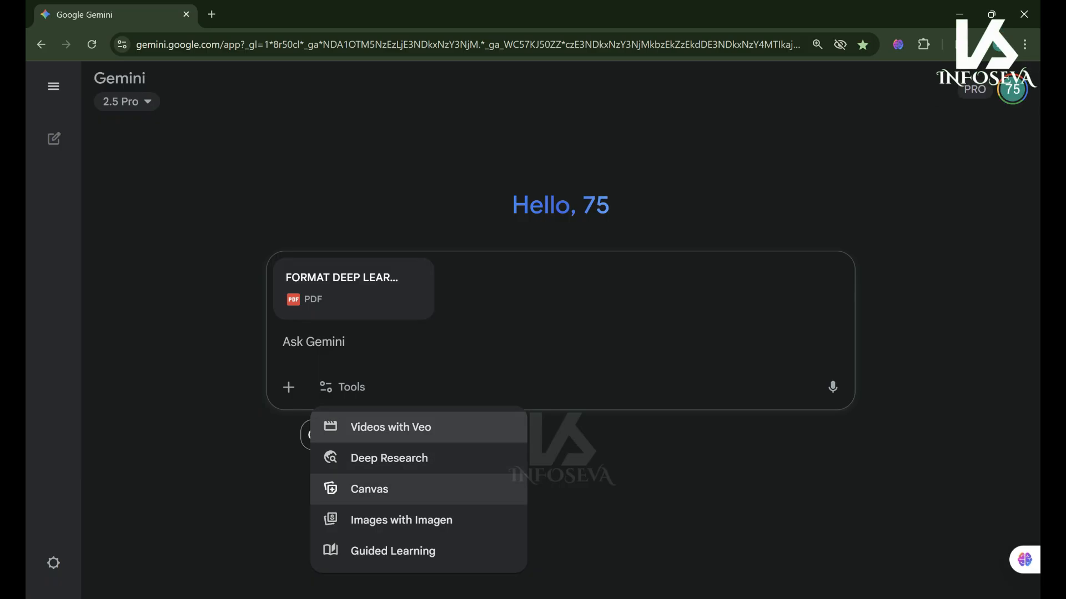
left_click(370, 489)
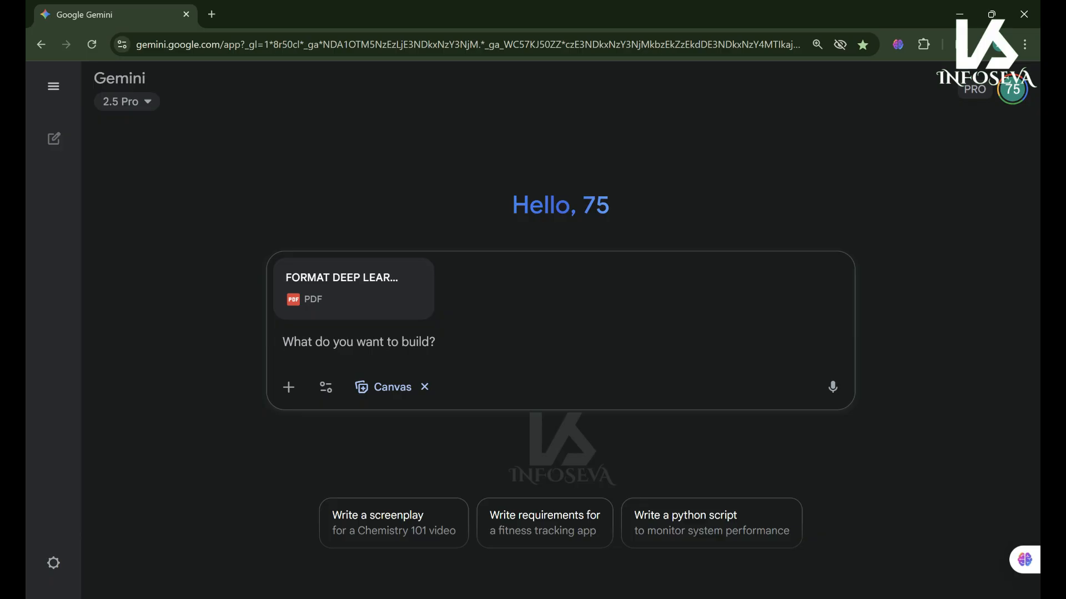
- Copy the prompt text from the notes and paste it into Gemini's prompt box
key("alt+Tab")
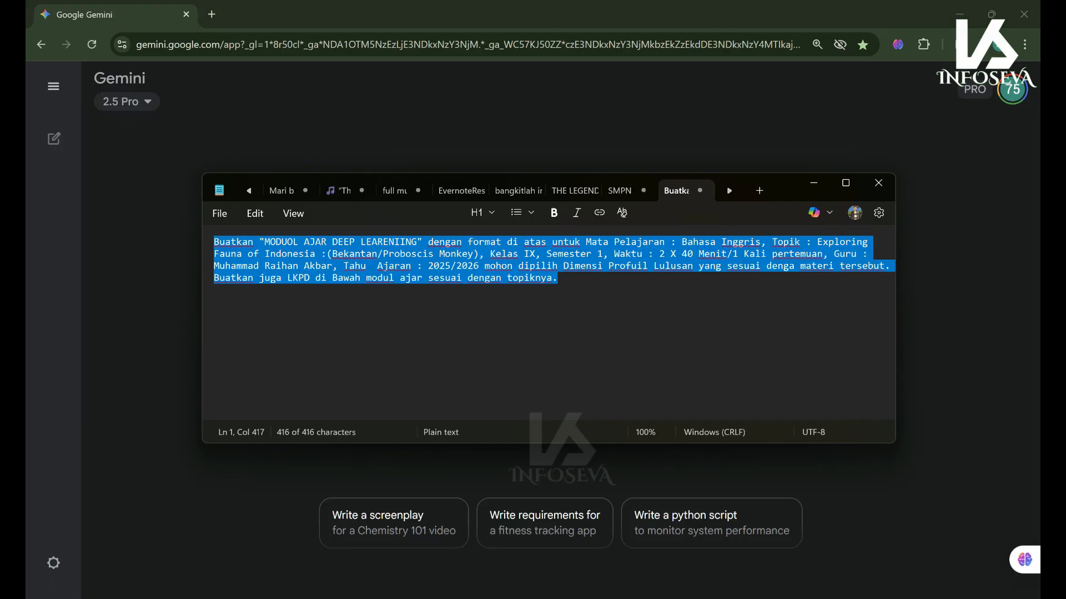
right_click(477, 256)
left_click(511, 74)
left_click(813, 183)
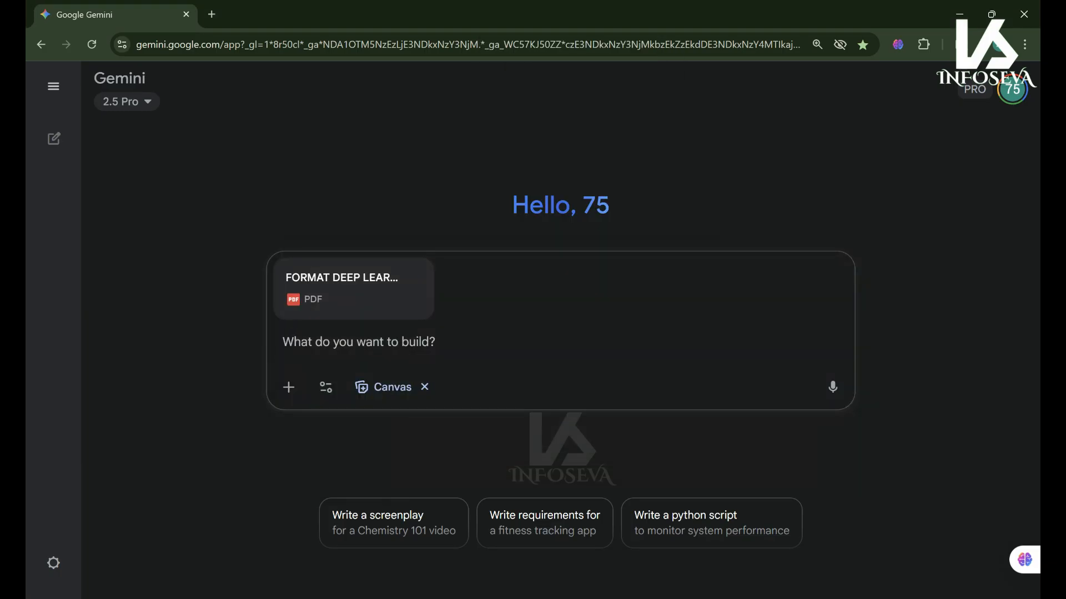
right_click(286, 333)
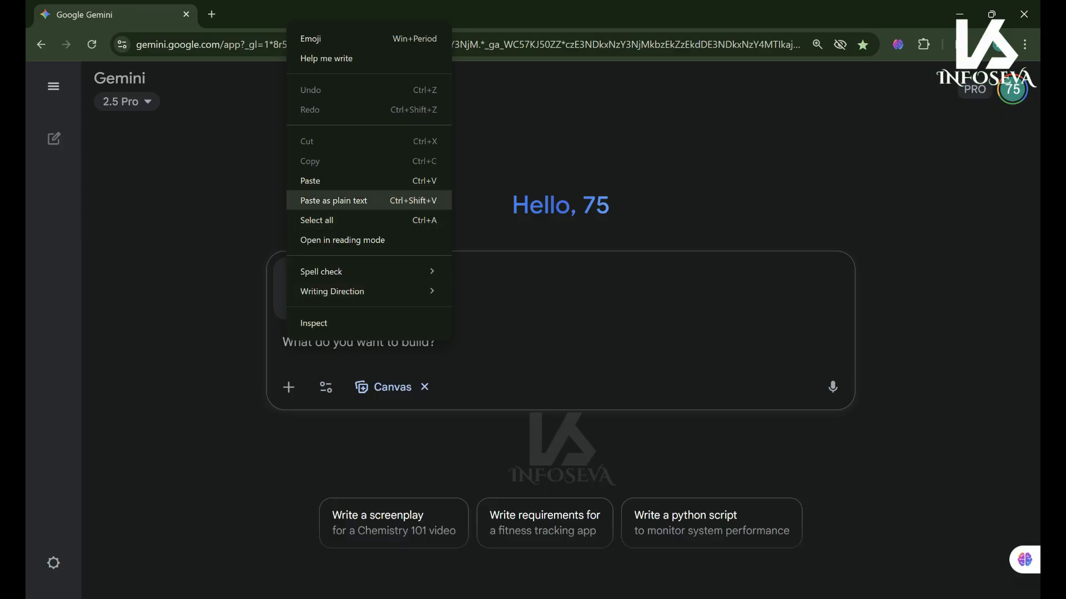
left_click(311, 179)
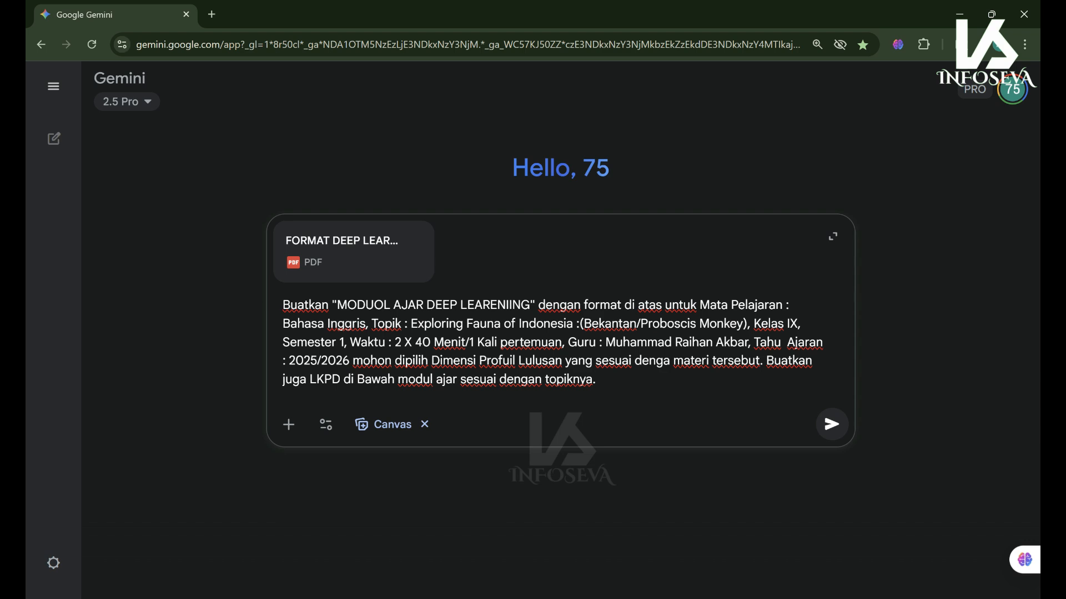
- Correct LEARENIING to LEARNING and insert '(DPL)' and the missing words in the prompt
key("BackSpace")
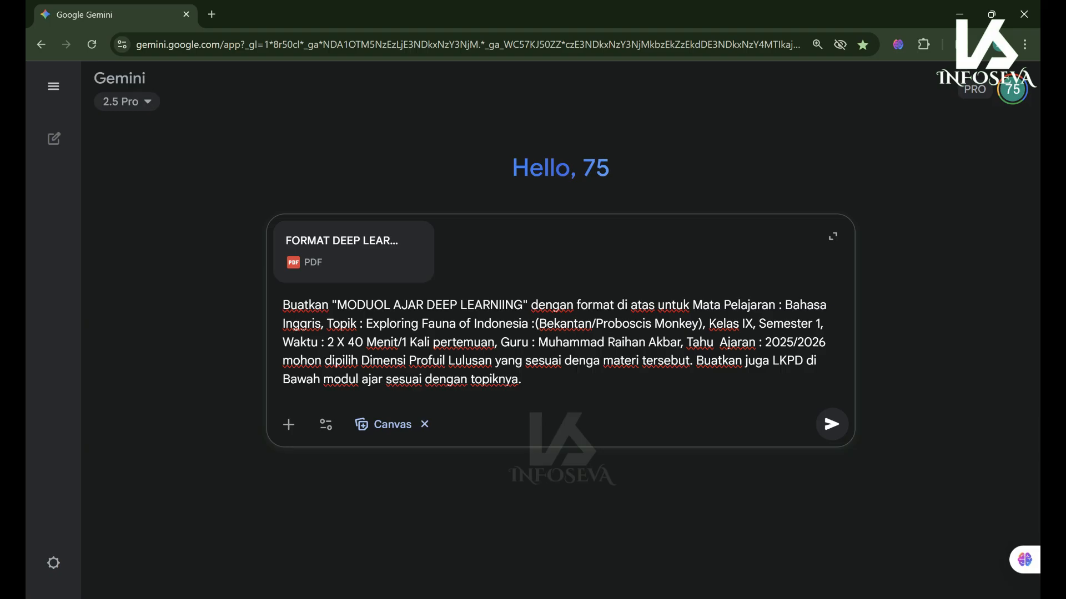
key("BackSpace")
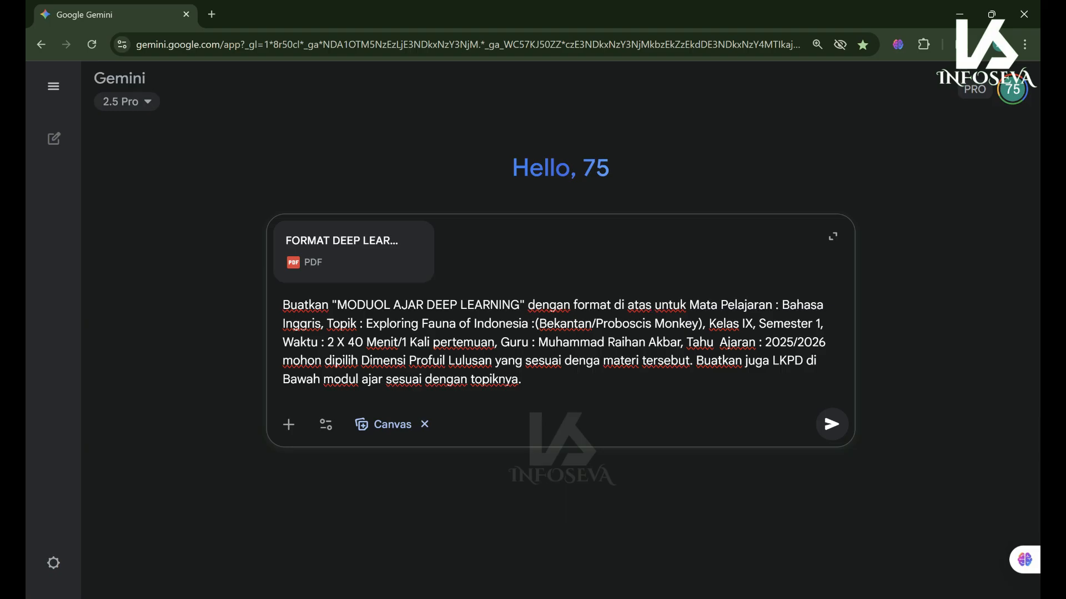
key("BackSpace")
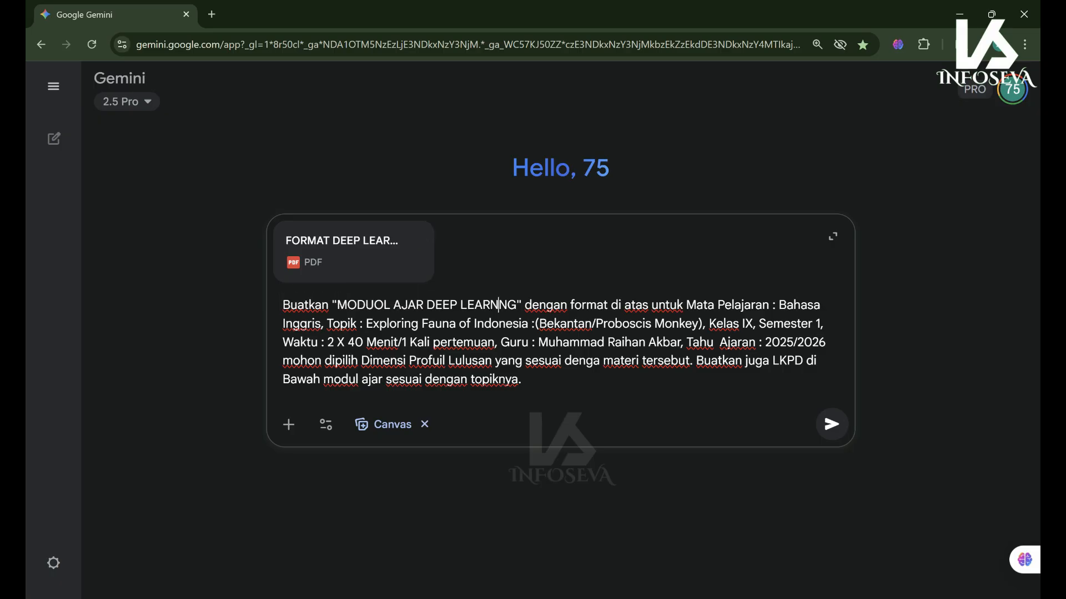
left_click(499, 304)
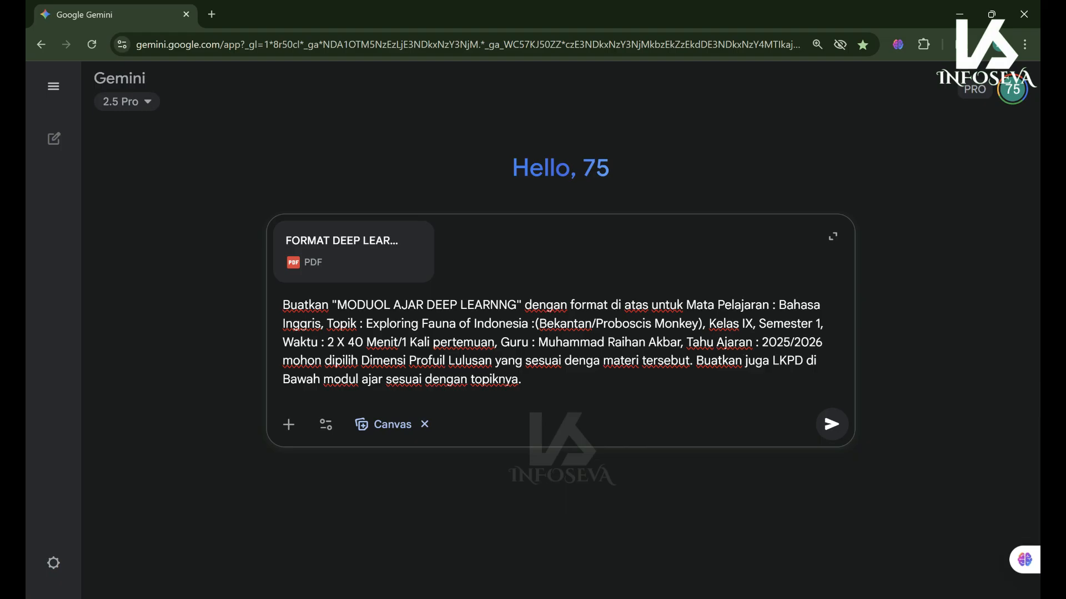
type("n")
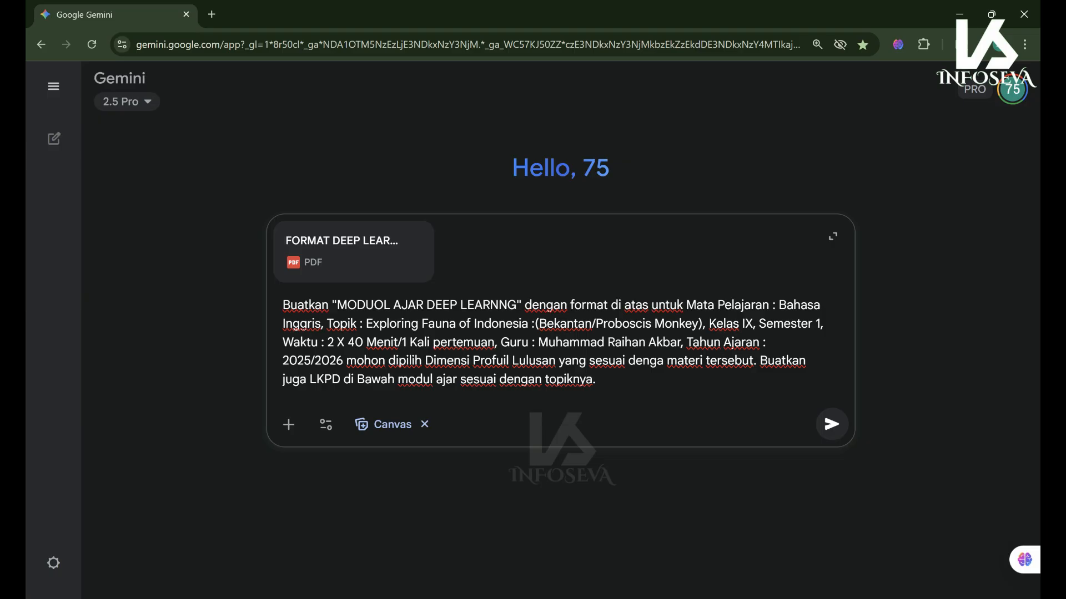
type("(DP")
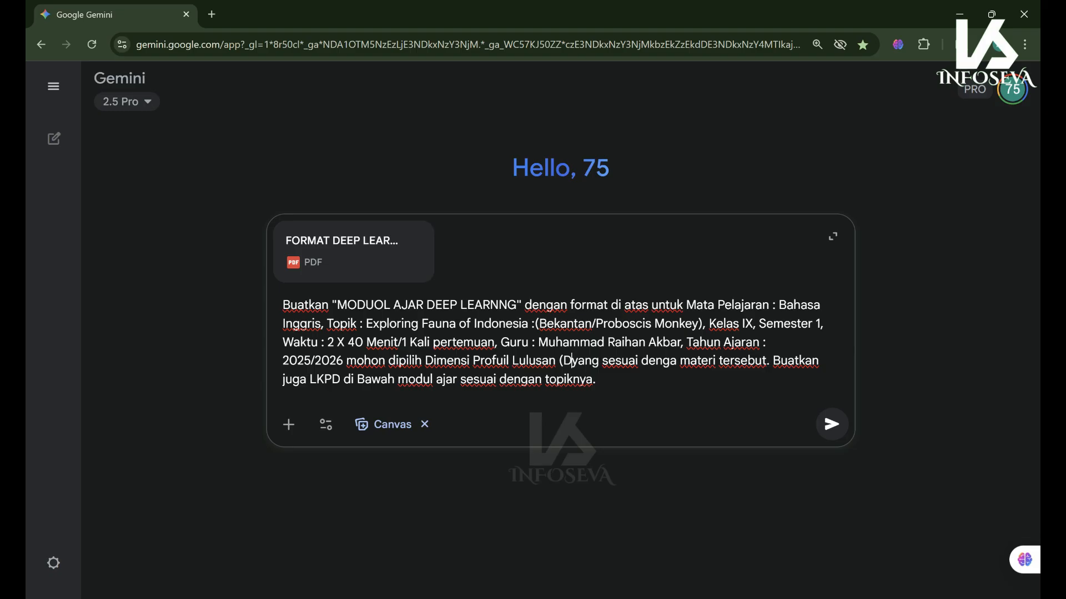
type("L) ya")
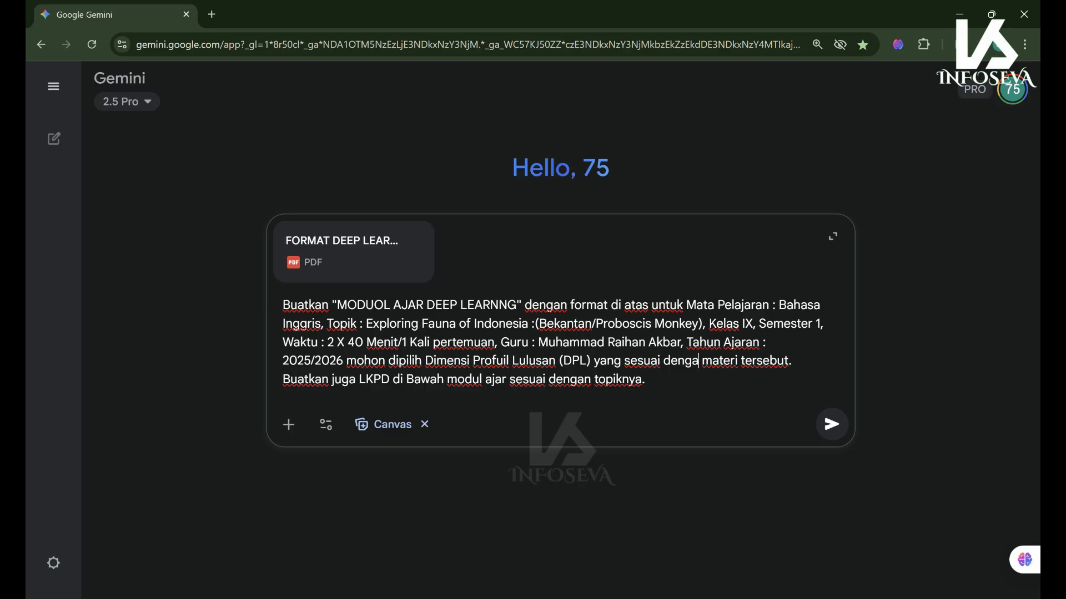
type("n")
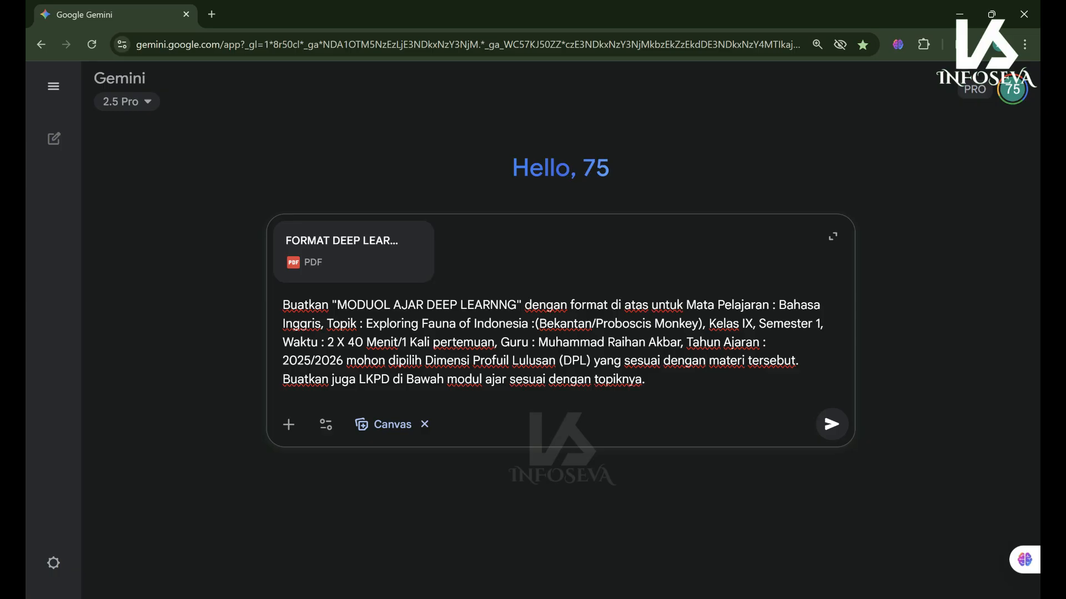
- Copy the corrected prompt as a backup and submit it with the attached PDF
left_click_drag(645, 380, 283, 305)
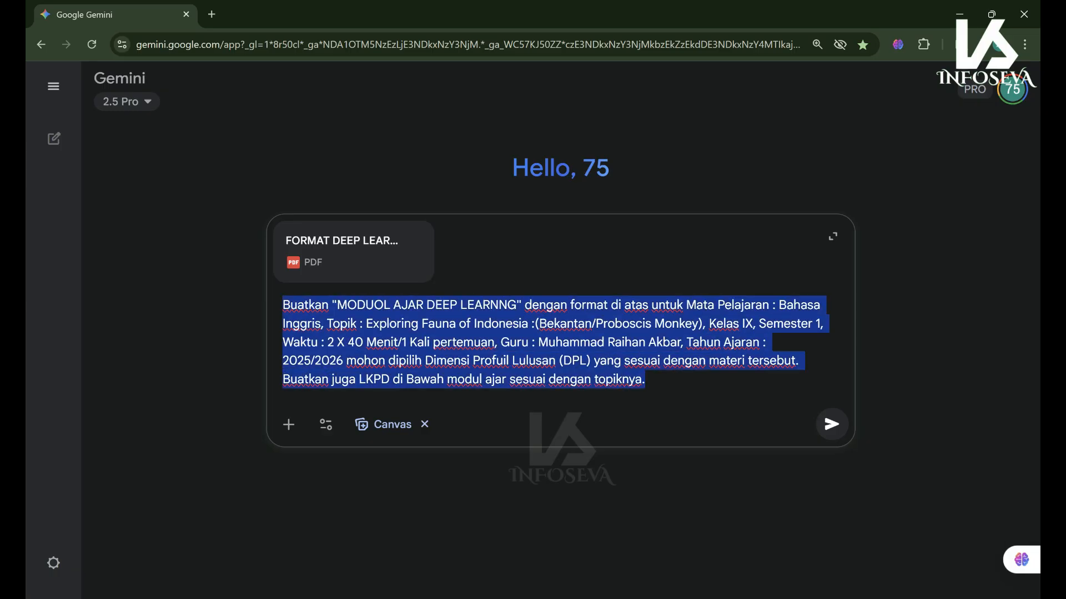
right_click(315, 333)
left_click(359, 298)
left_click(645, 379)
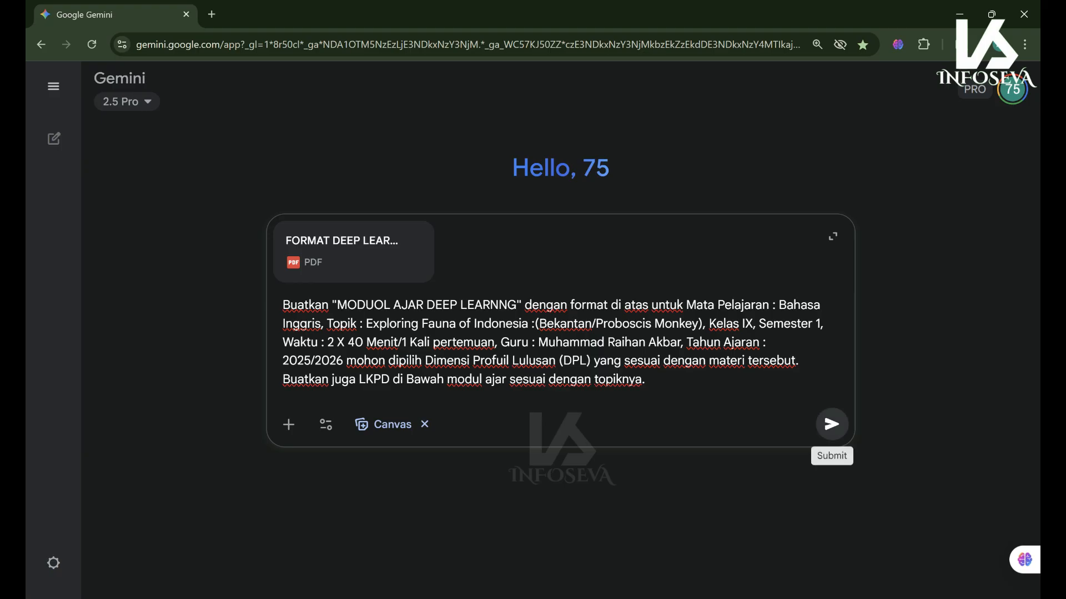
left_click(832, 424)
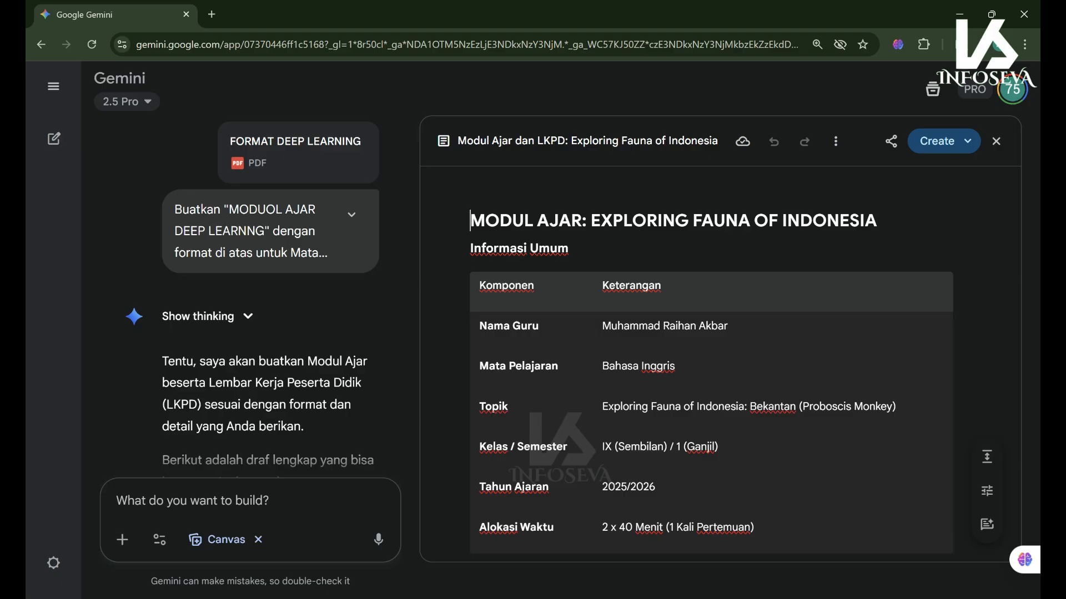
- Review the Exploring Fauna of Indonesia canvas, then export it via Share & export to Docs
scroll(711, 364, "down", 10)
scroll(711, 363, "down", 10)
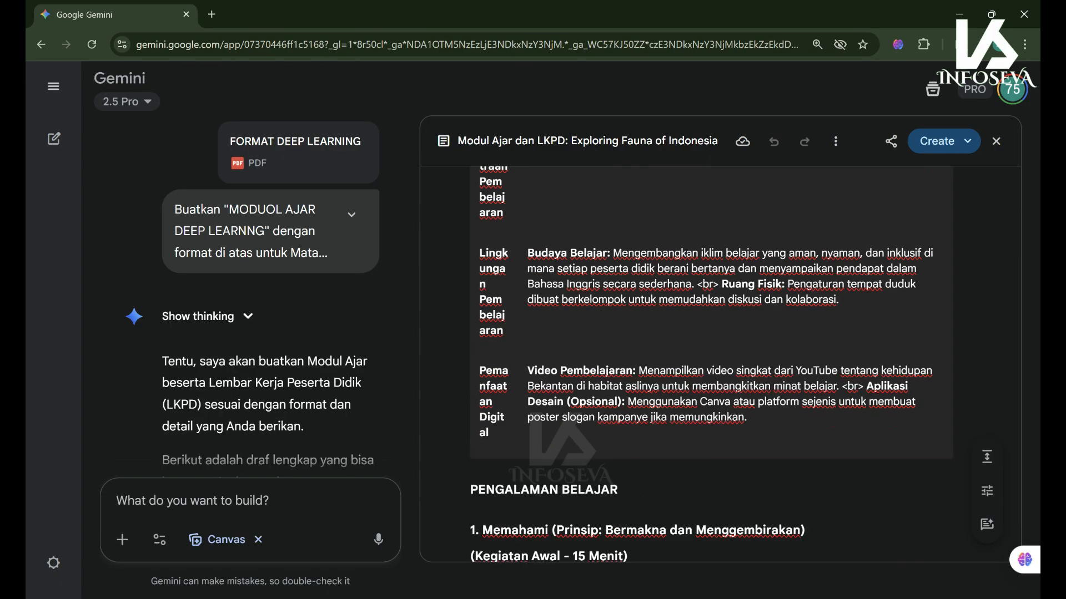
scroll(711, 363, "up", 10)
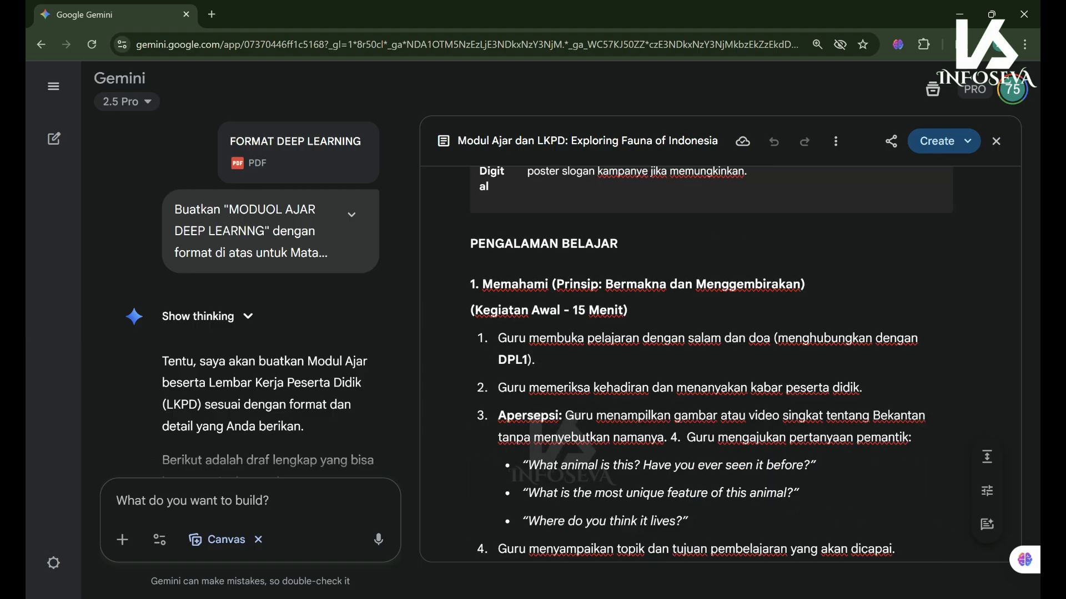
scroll(711, 364, "up", 3)
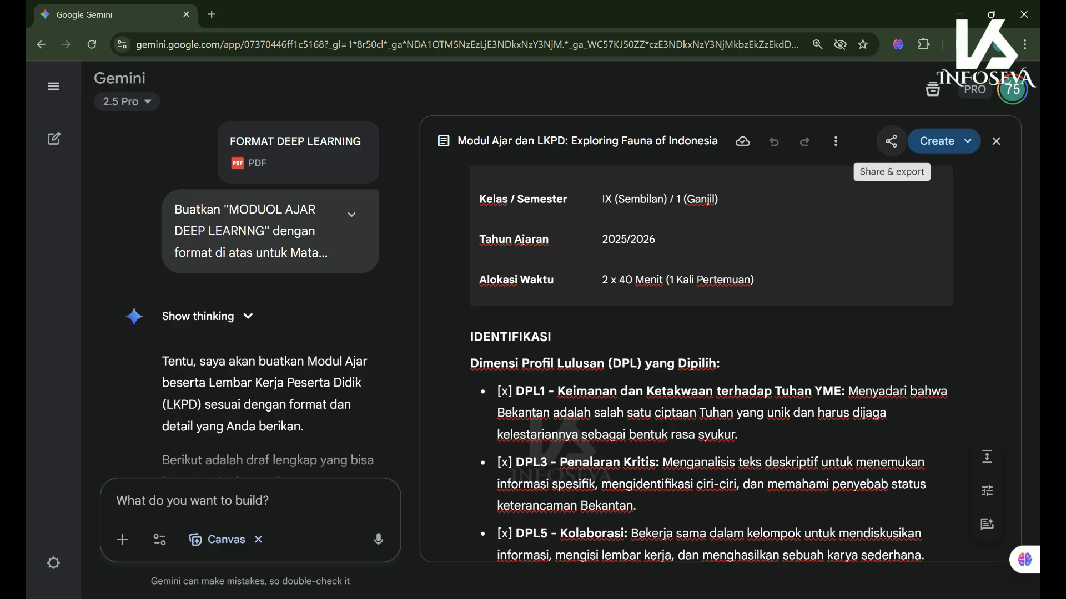
left_click(891, 141)
left_click(891, 141)
left_click(891, 141)
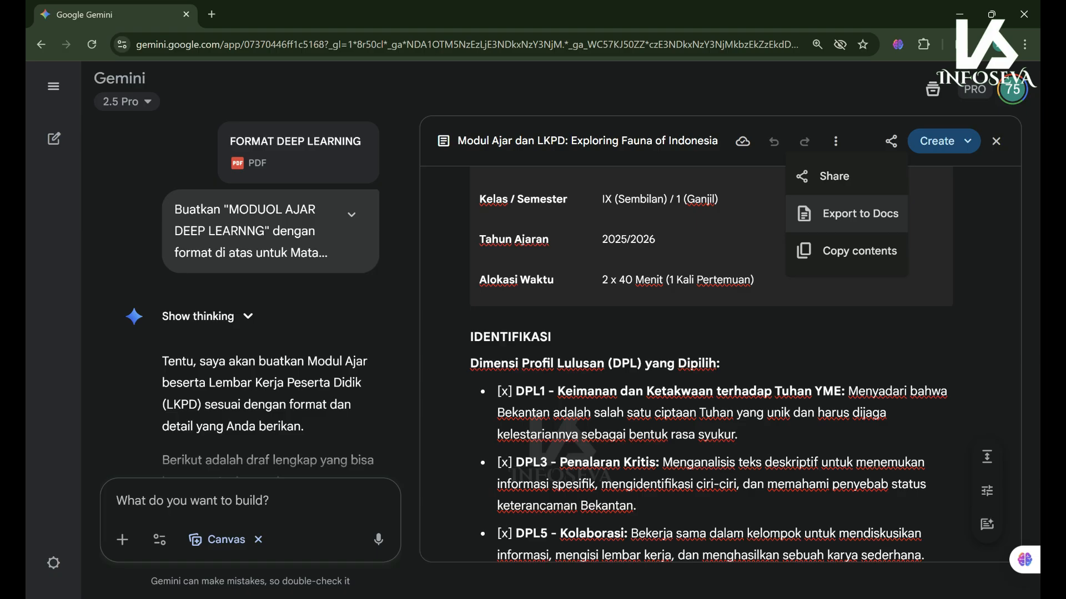
left_click(860, 213)
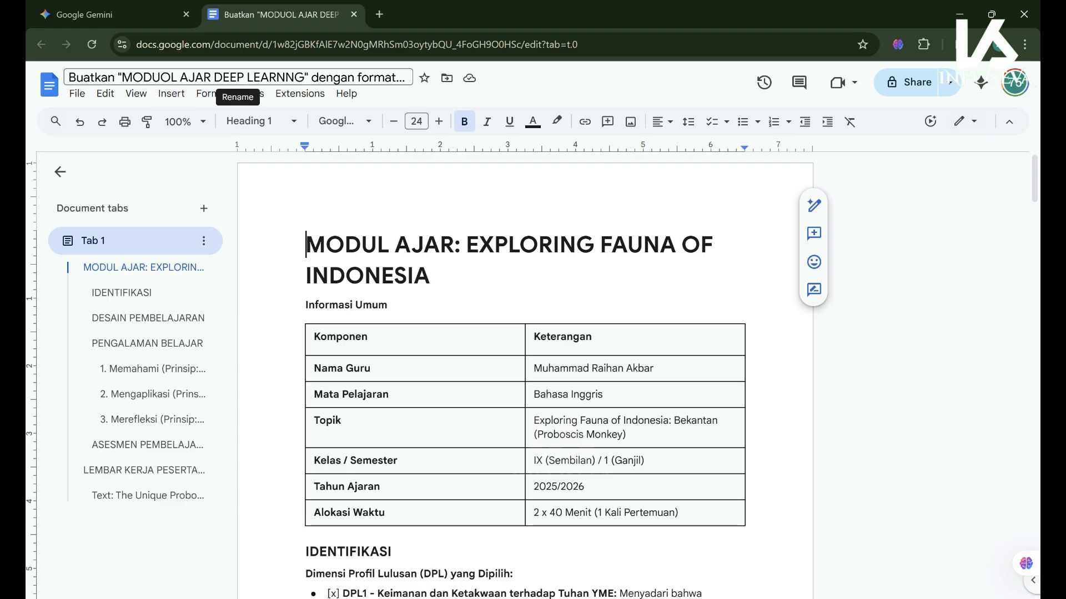
- Delete the stray O and L from the MODUOL title, then scroll to the DESAIN PEMBELAJARAN table
left_click(171, 77)
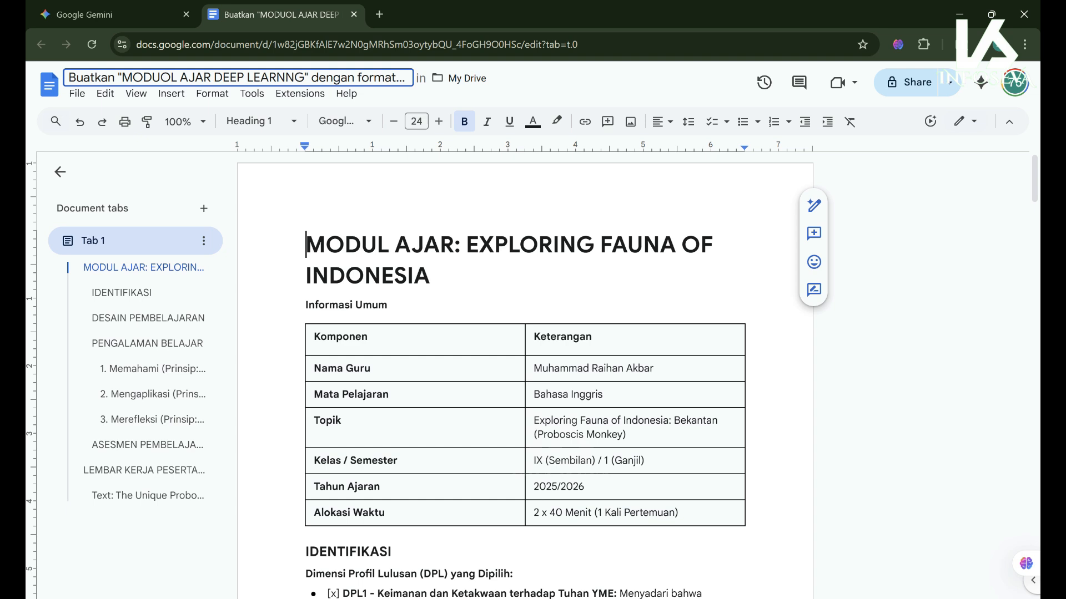
key("BackSpace")
key("Delete")
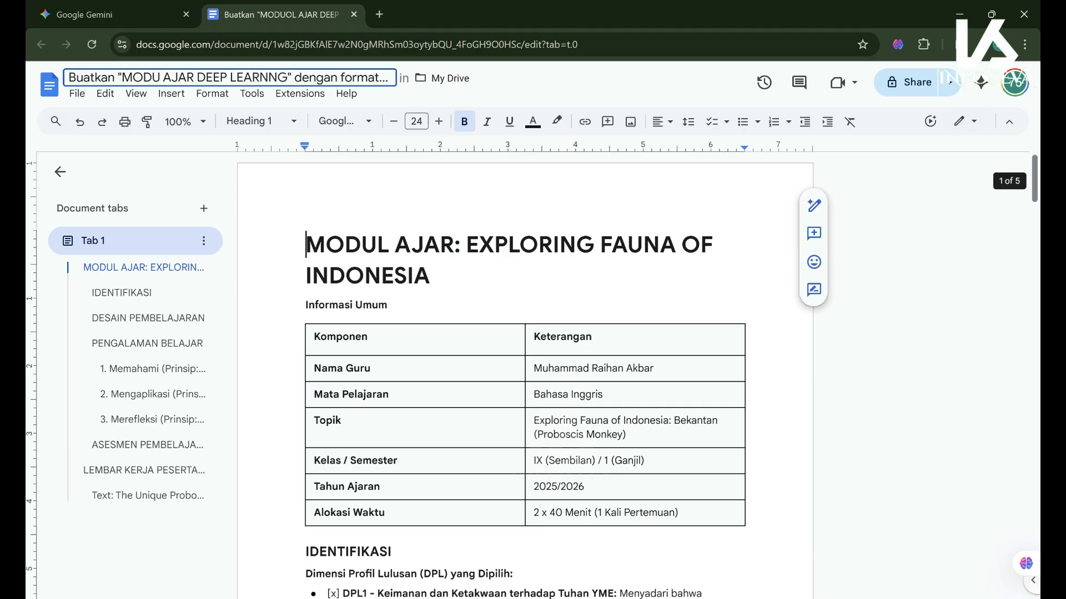
scroll(525, 377, "down", 3)
scroll(524, 377, "down", 1)
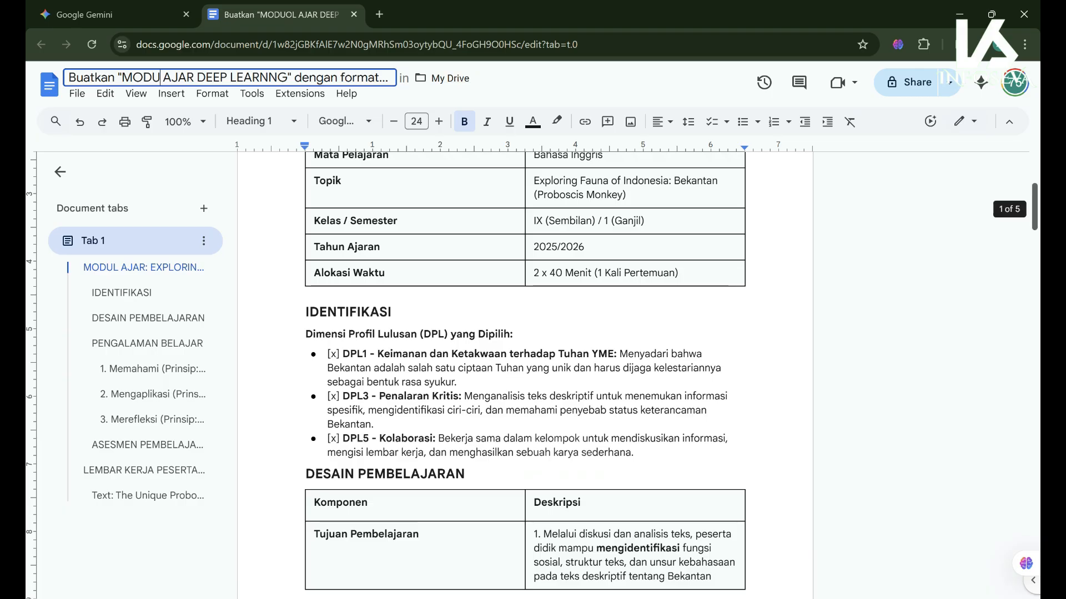
scroll(525, 372, "down", 6)
scroll(525, 372, "down", 7)
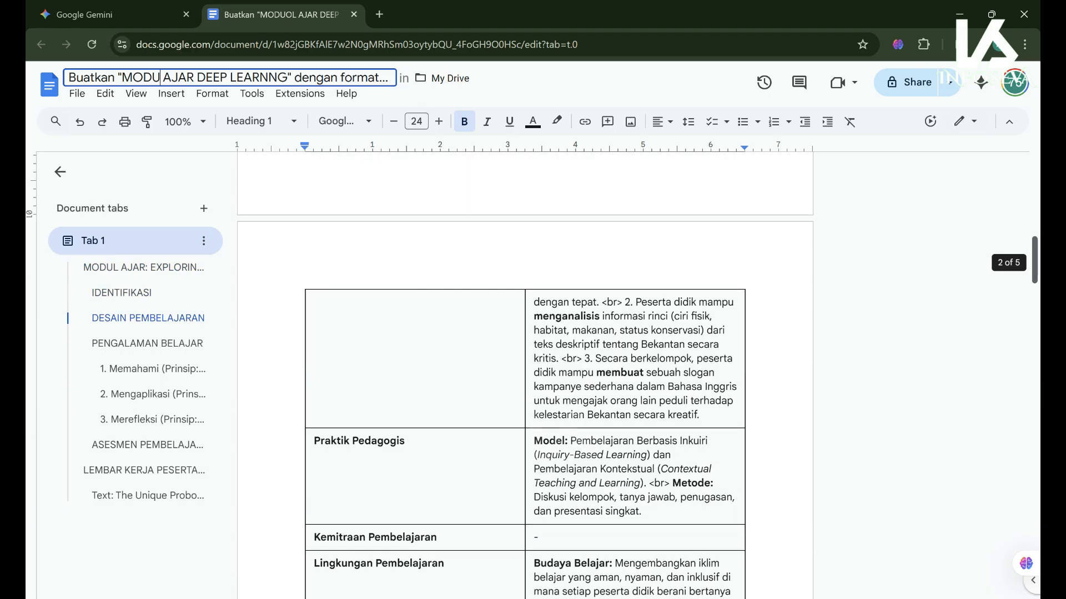
scroll(525, 372, "down", 5)
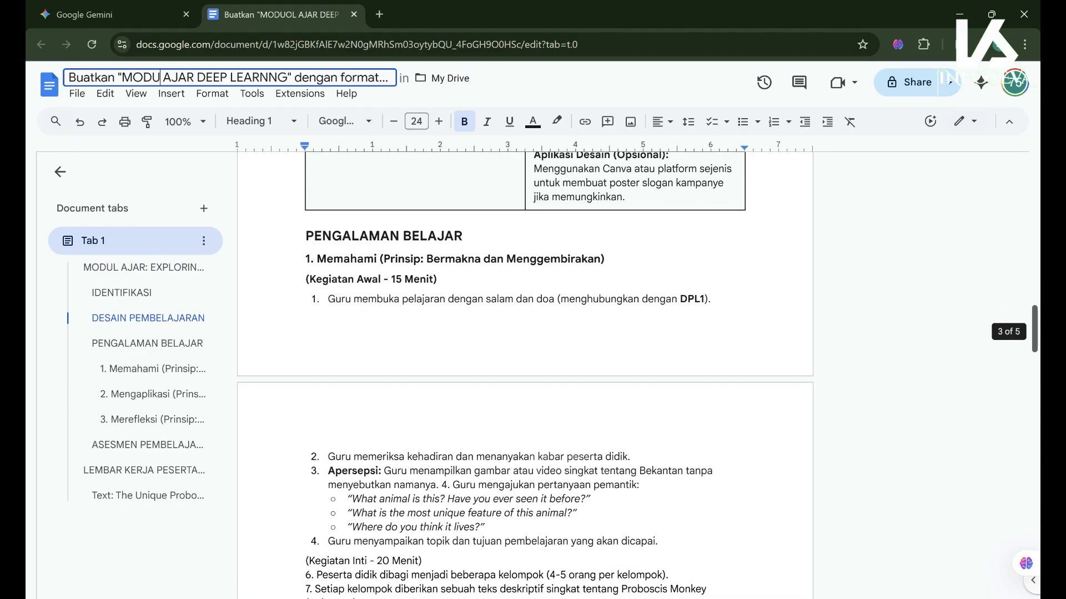
scroll(524, 372, "down", 1)
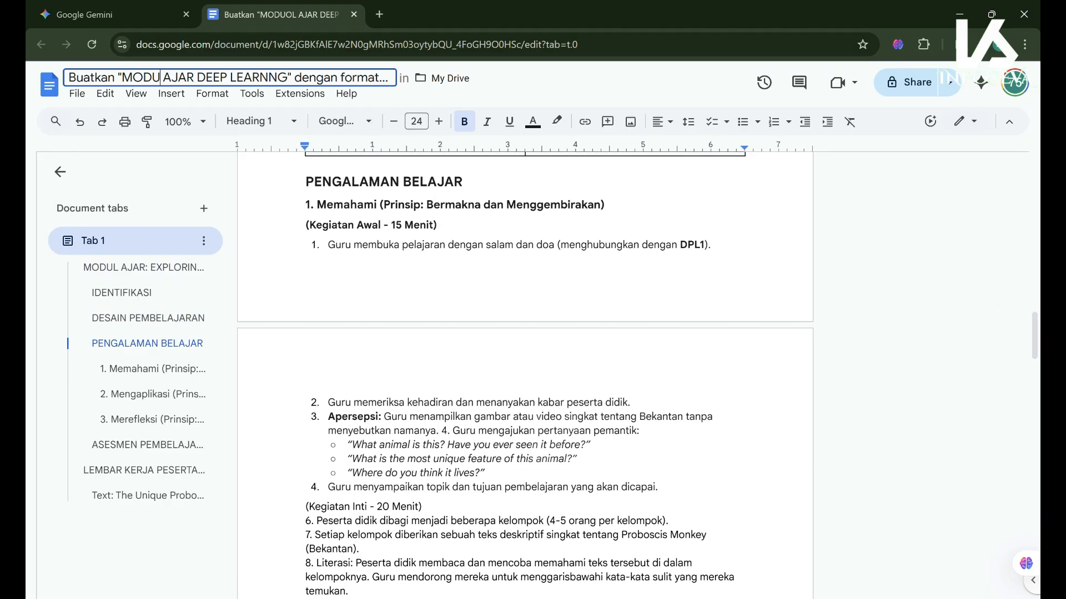
left_click_drag(391, 225, 419, 225)
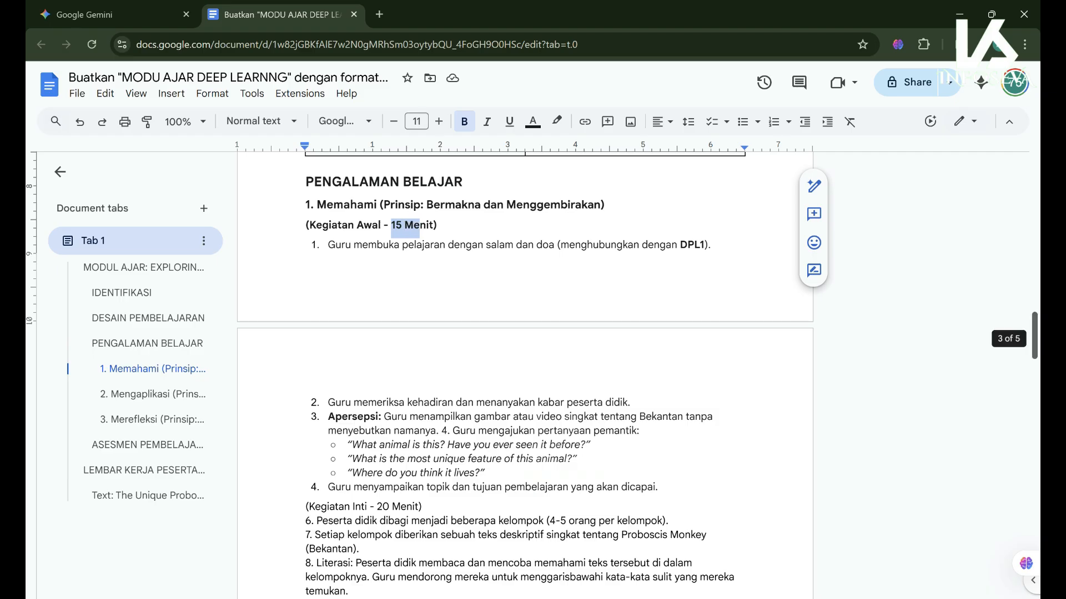
scroll(524, 372, "down", 1)
scroll(525, 372, "down", 2)
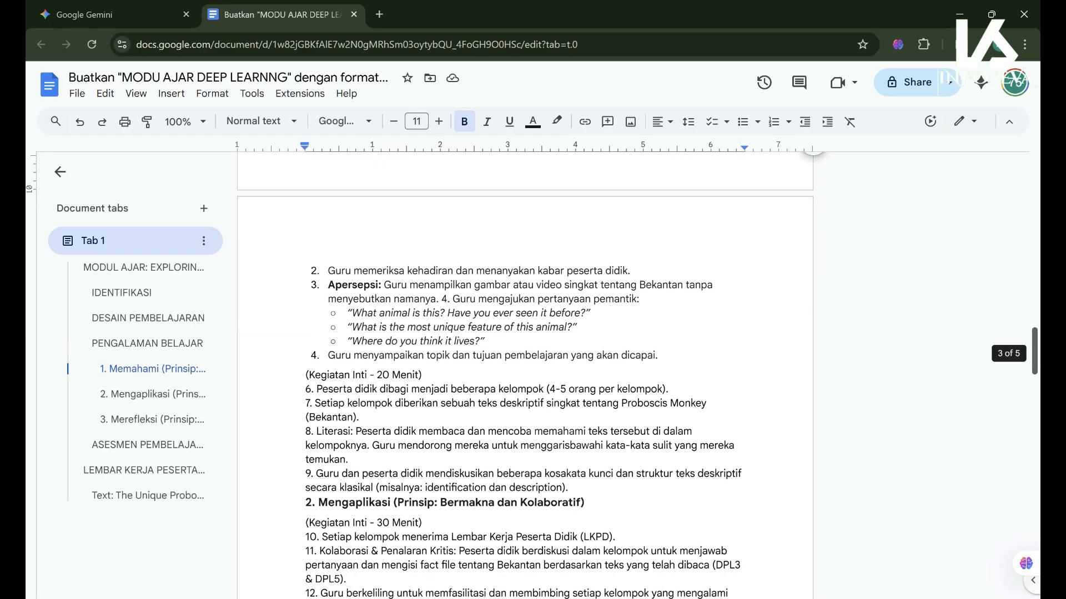
scroll(524, 372, "down", 7)
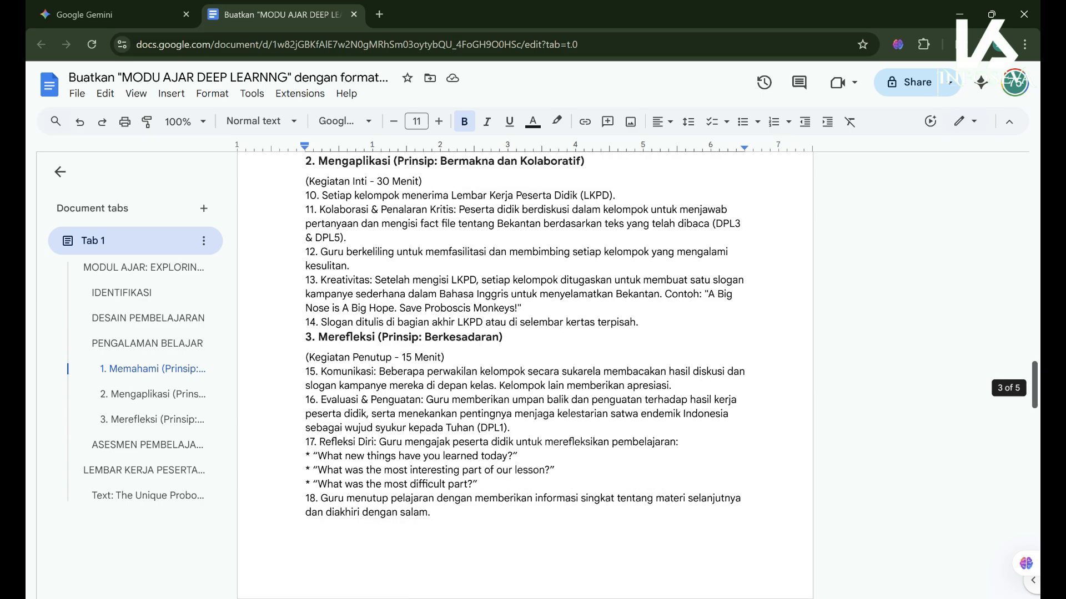
scroll(524, 372, "down", 4)
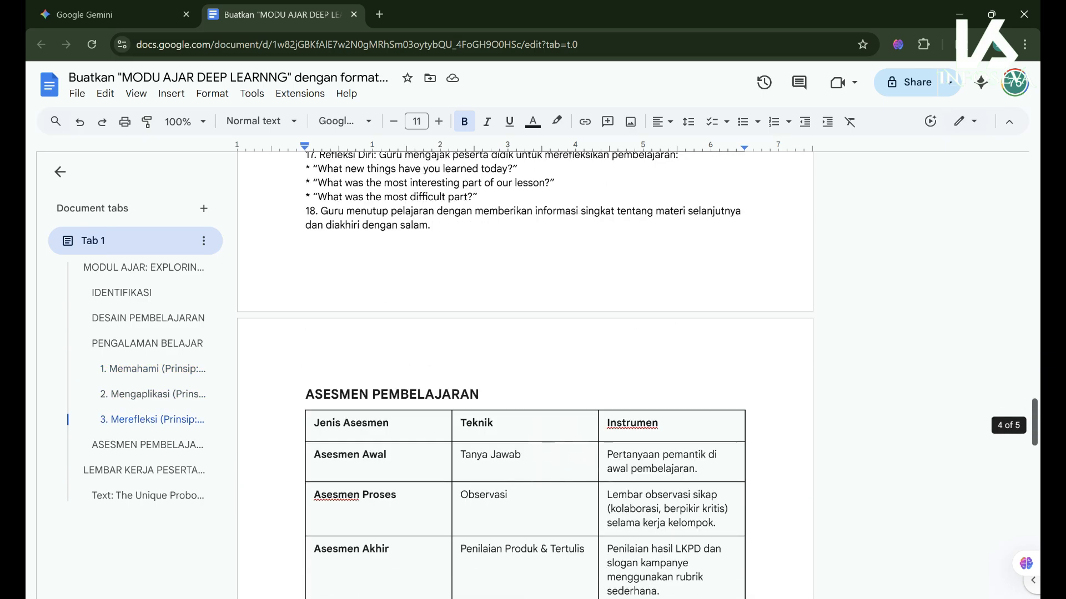
scroll(524, 372, "down", 2)
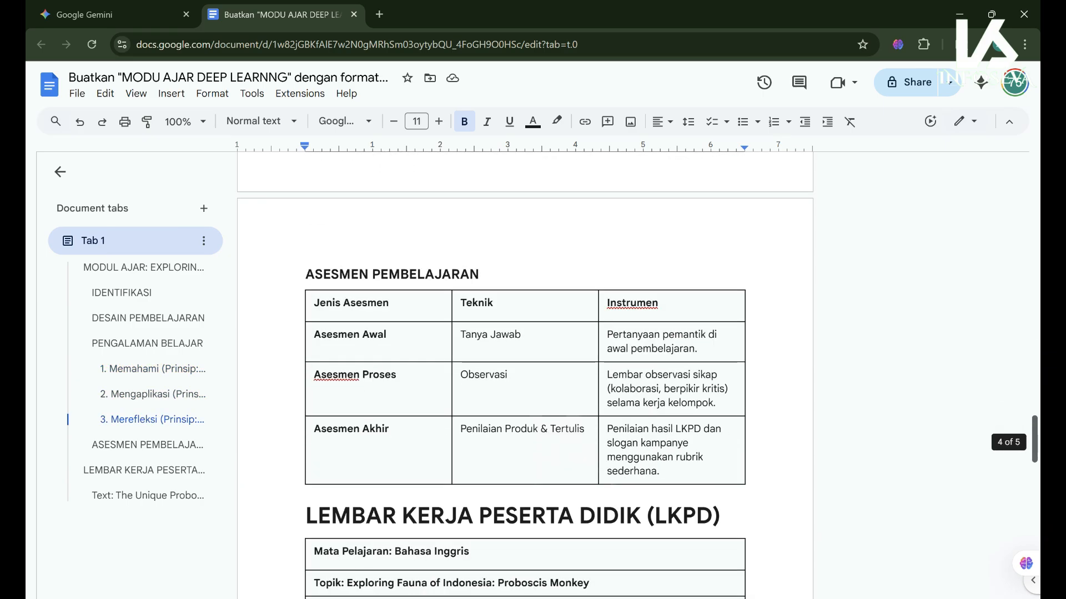
scroll(524, 372, "down", 4)
scroll(524, 372, "down", 1)
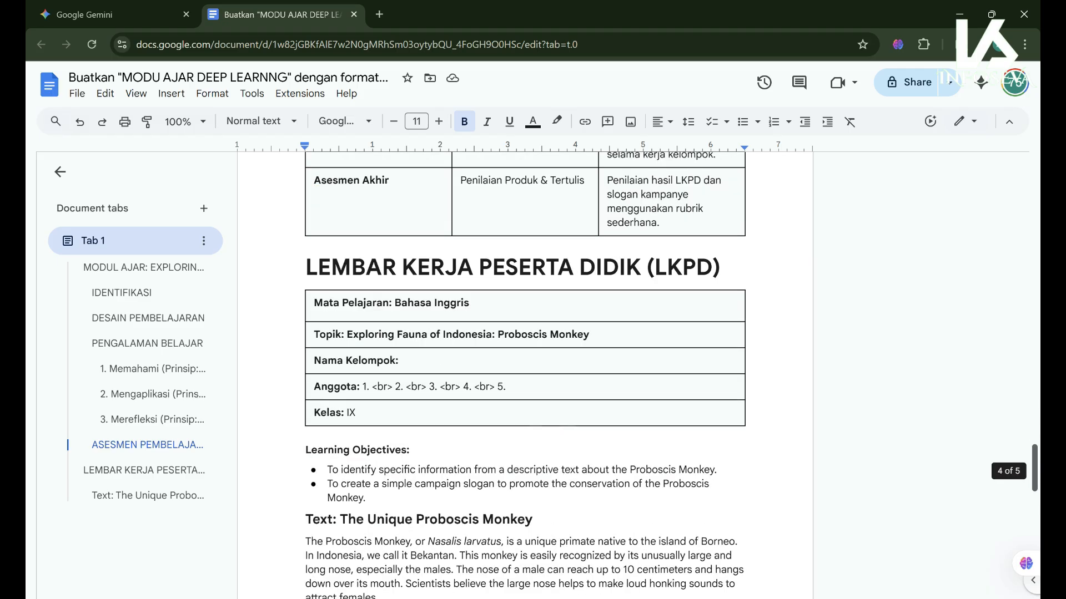
scroll(525, 372, "down", 1)
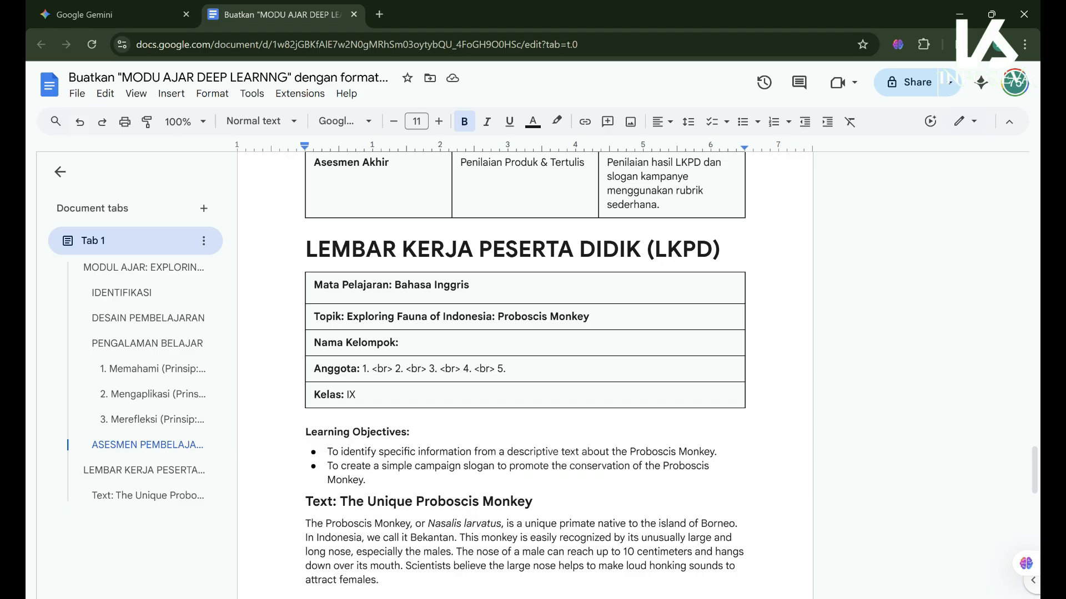
scroll(1033, 469, "down", 8)
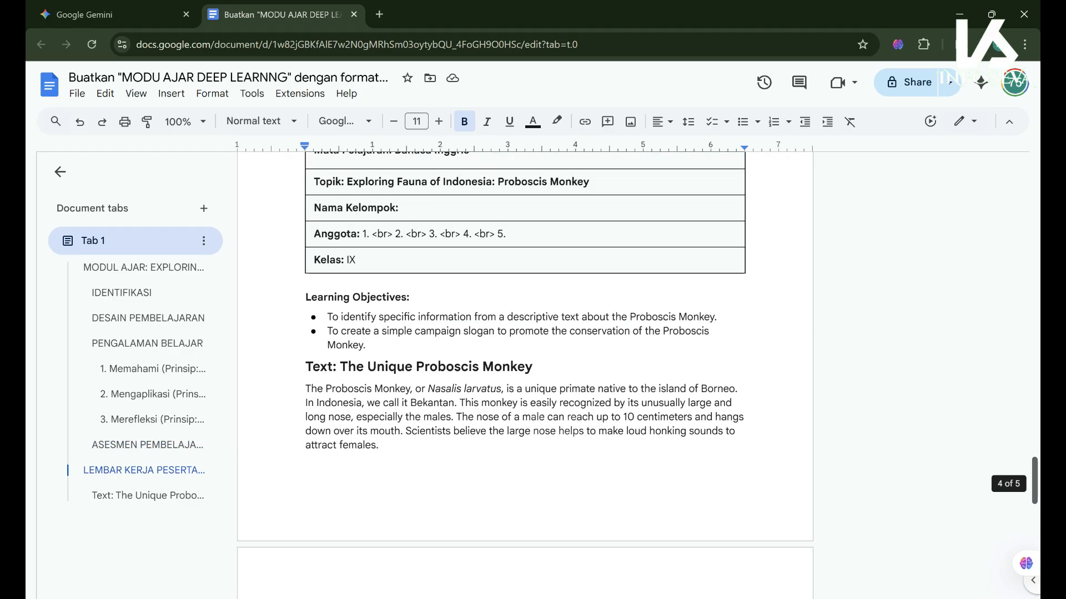
scroll(524, 377, "down", 4)
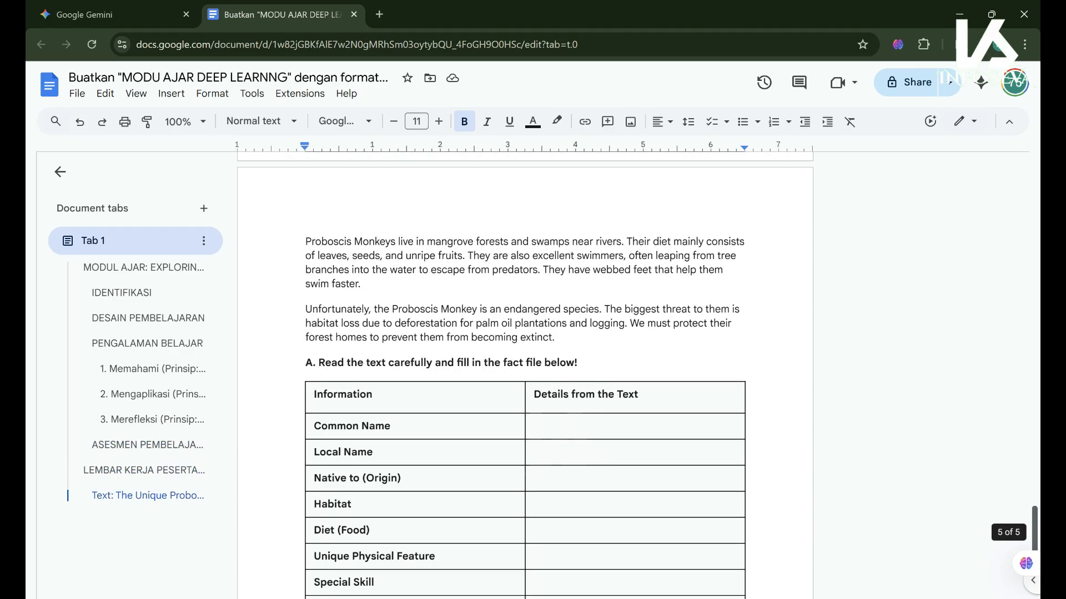
scroll(524, 366, "down", 3)
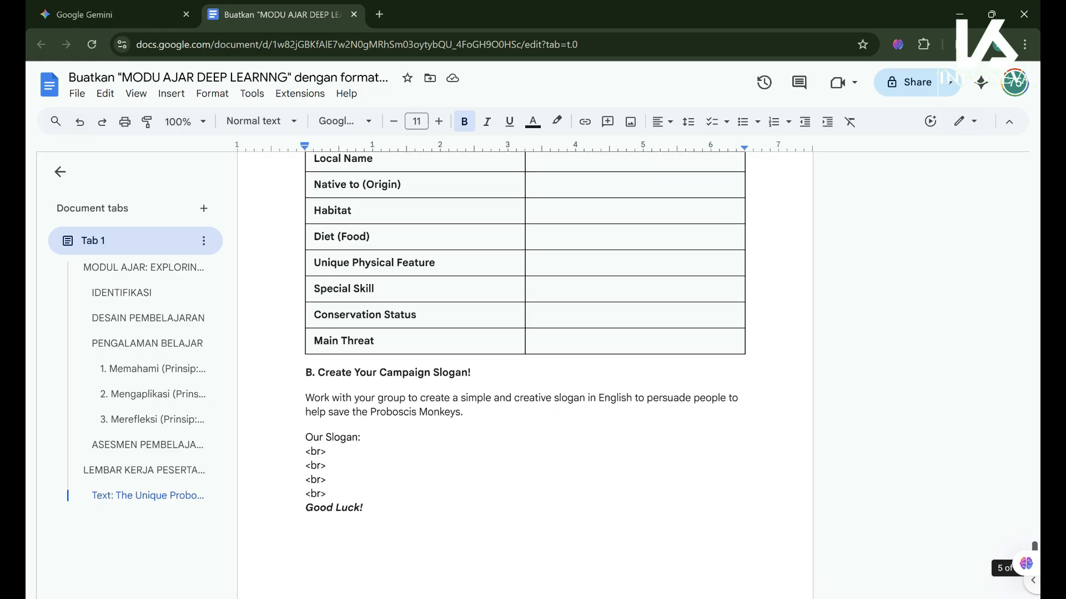
scroll(525, 333, "up", 1)
scroll(524, 366, "up", 9)
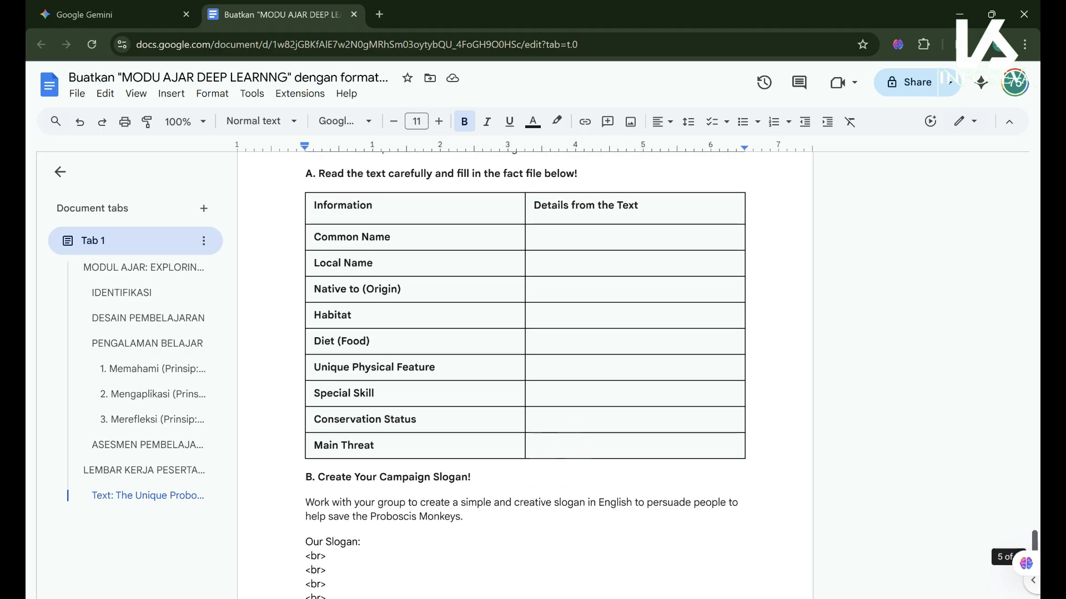
scroll(524, 366, "up", 15)
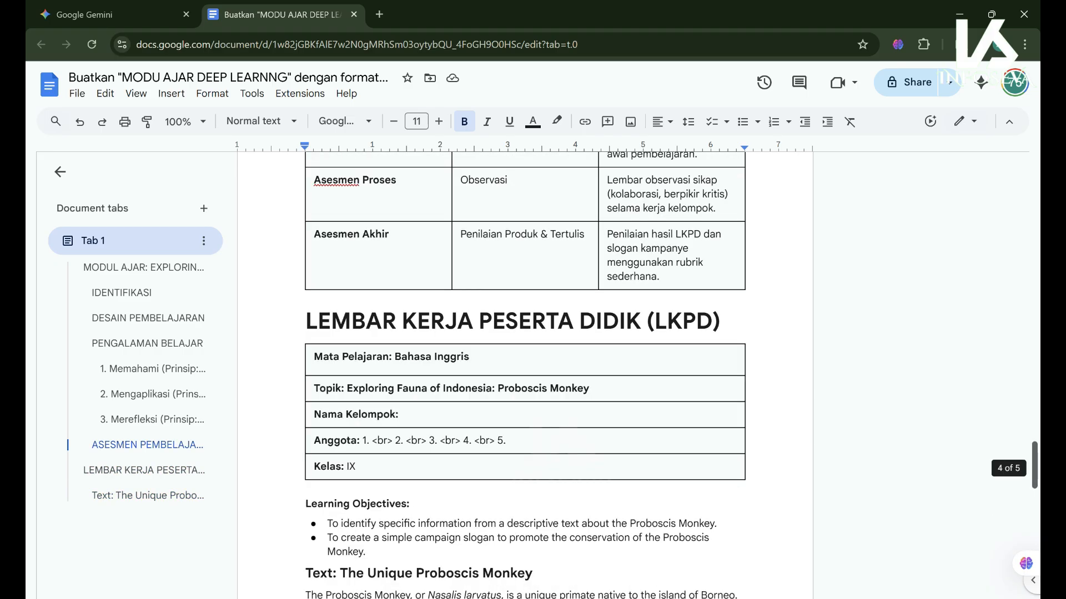
scroll(525, 367, "up", 20)
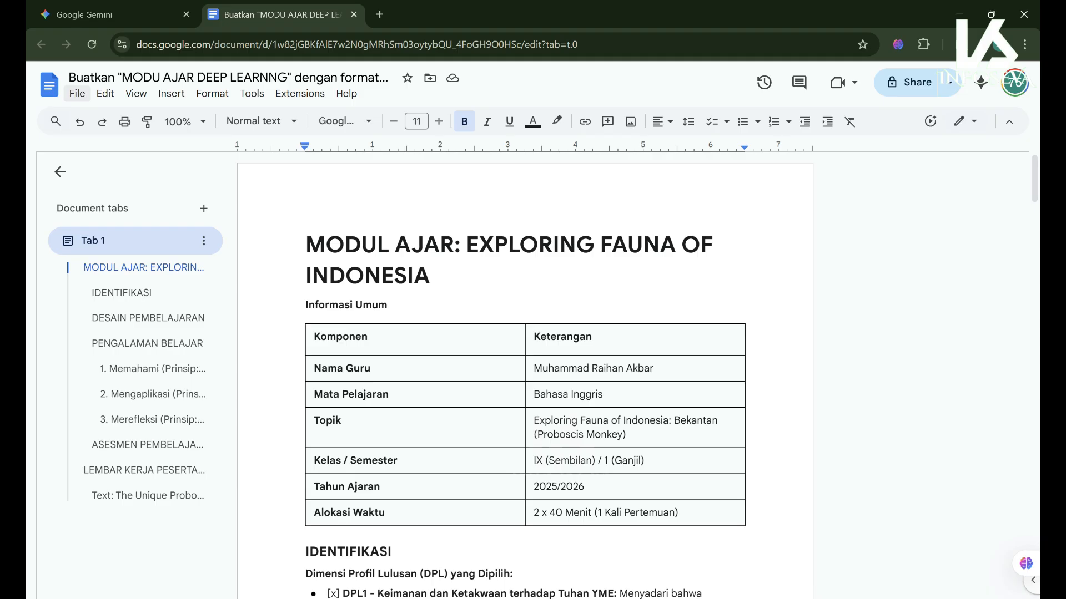
- Save the module as a Microsoft Word (.docx) file and reveal it in the Downloads folder
left_click(77, 93)
mouse_move(106, 93)
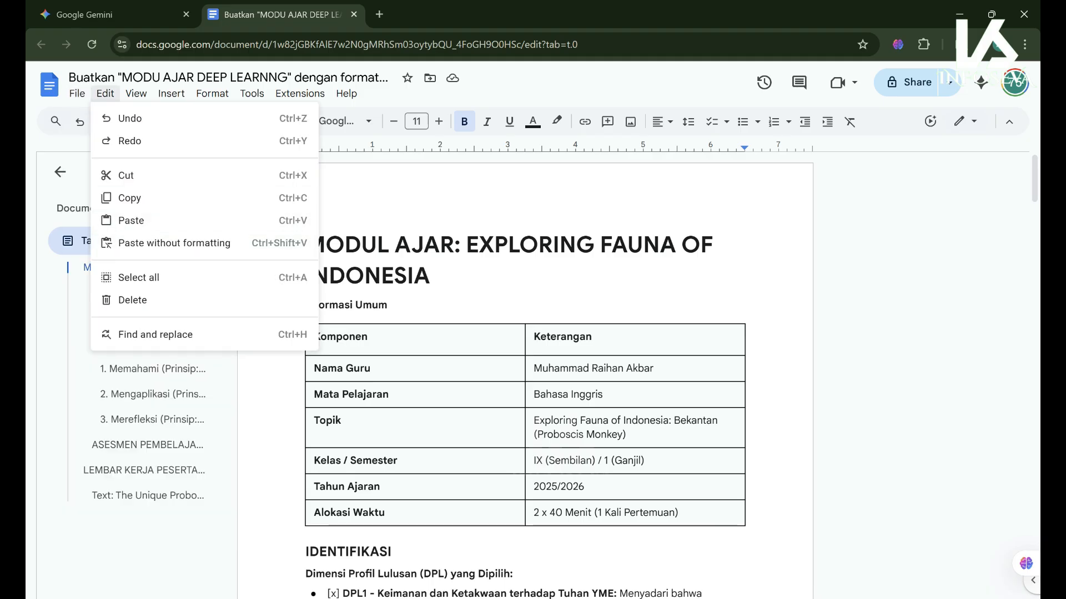
mouse_move(113, 243)
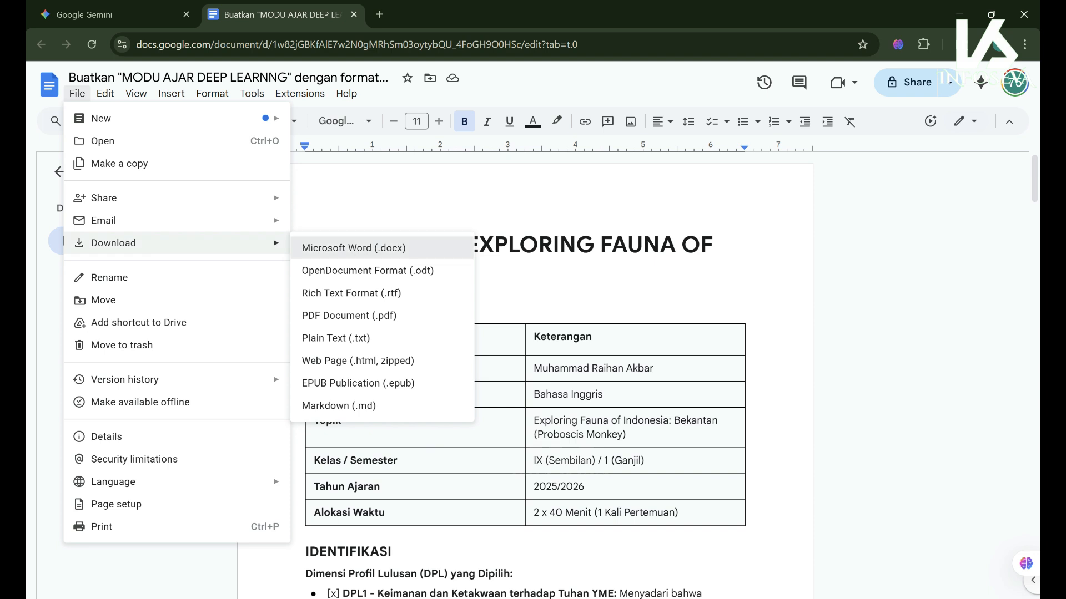
left_click(373, 251)
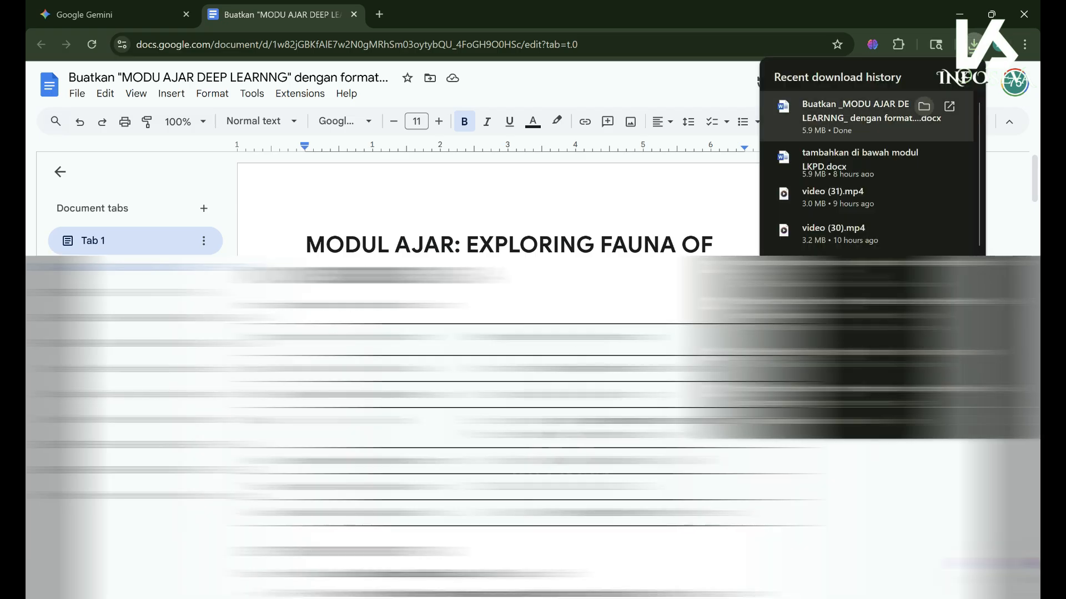
left_click(924, 105)
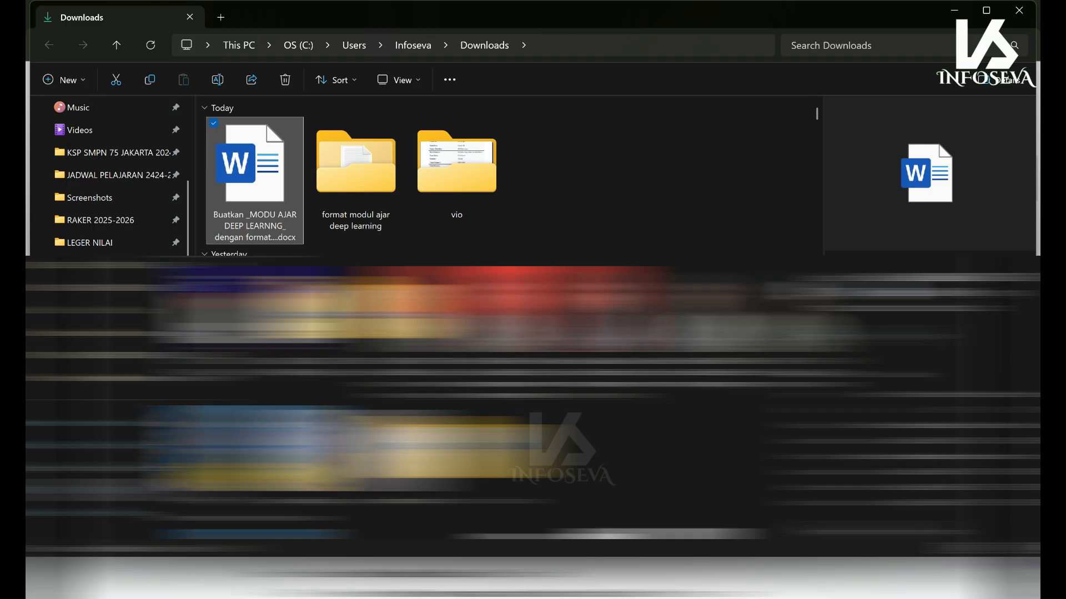
- Rename the downloaded docx so it begins 'BMODUL AJAR BHS INGGRIS -' and open it in Word
right_click(259, 182)
left_click(367, 208)
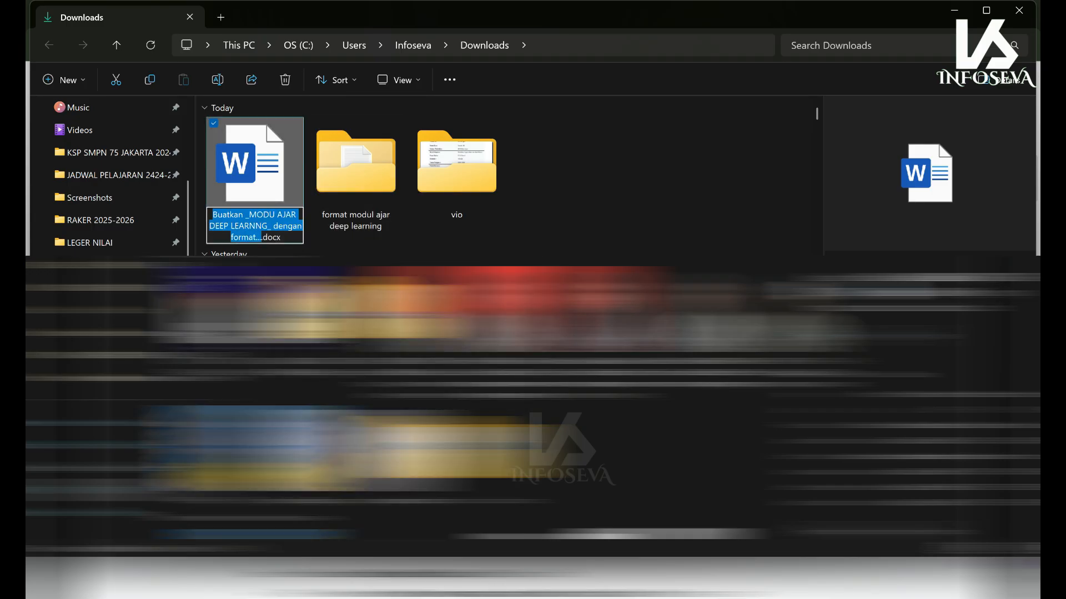
double_click(248, 215)
left_click(249, 215)
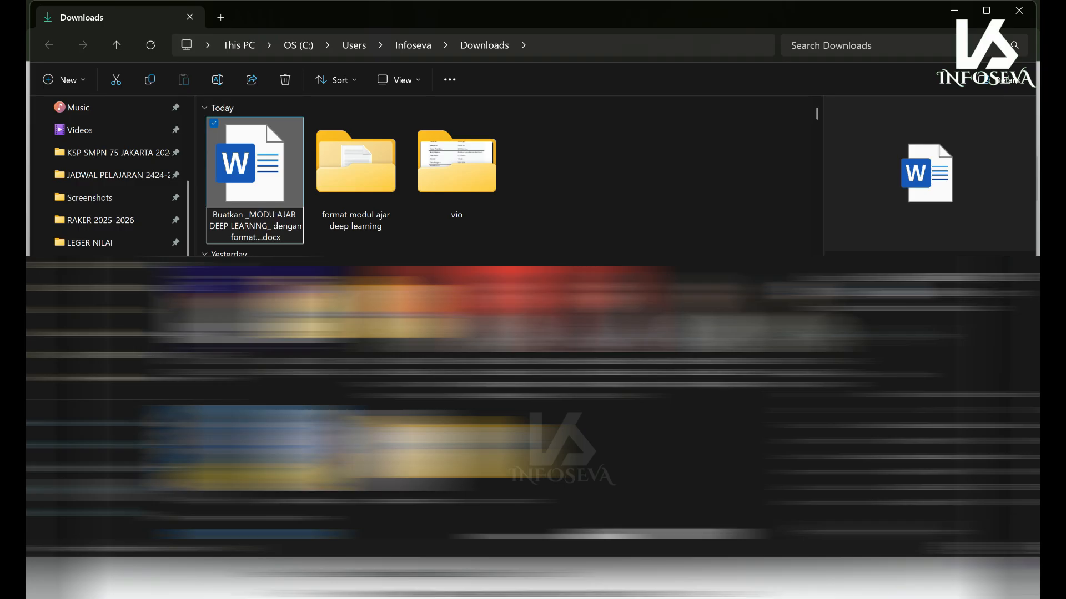
key("BackSpace")
key("BackSpace")
key("BackSpace")
key("BackSpace")
key("BackSpace")
key("BackSpace")
key("BackSpace")
key("BackSpace")
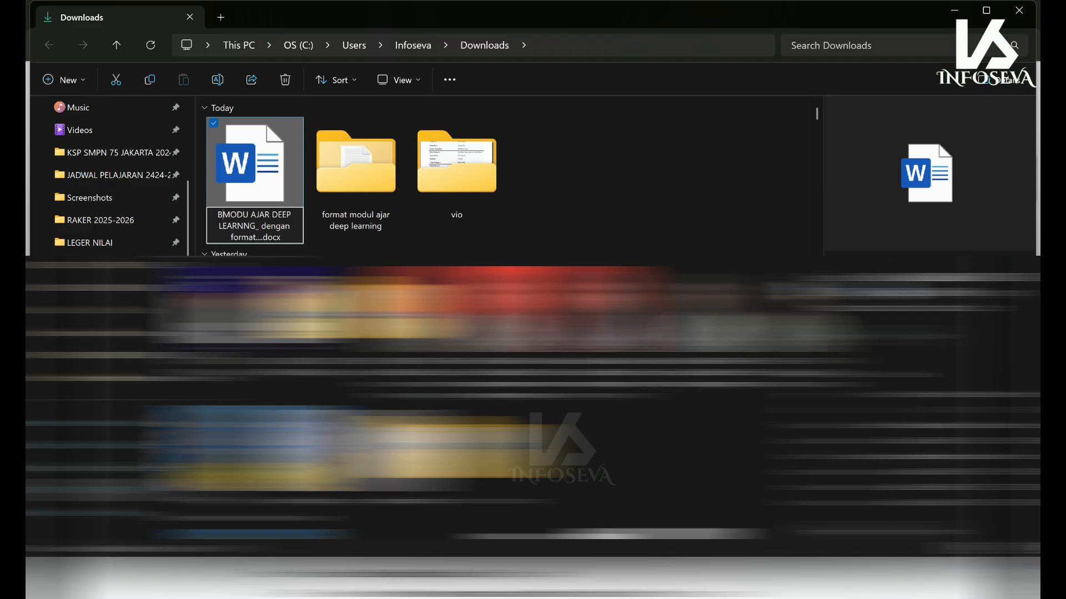
type("L AJAR BHS INGGR")
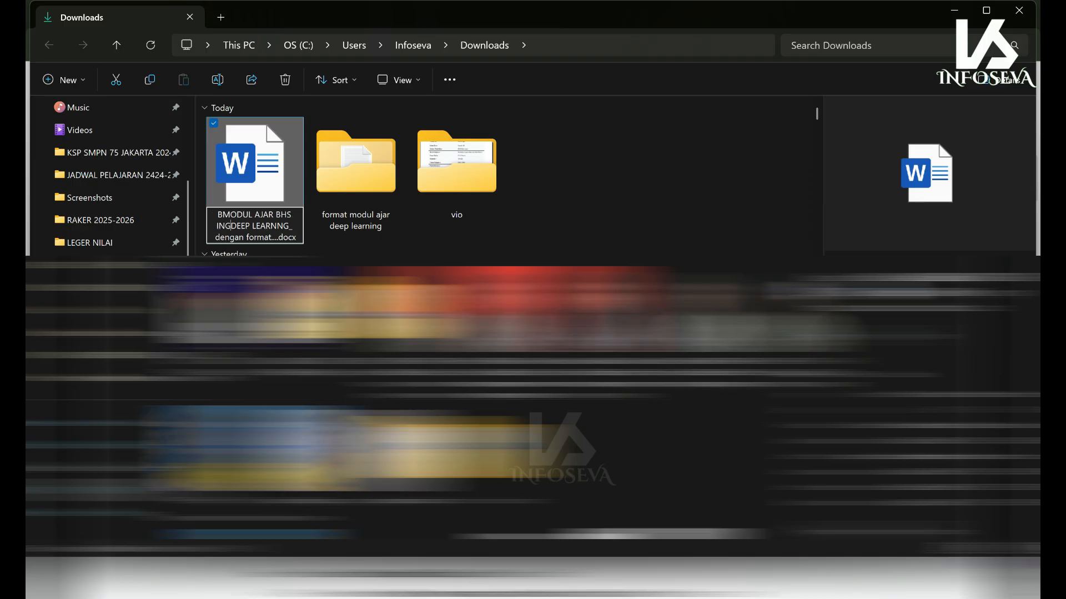
type("IS -")
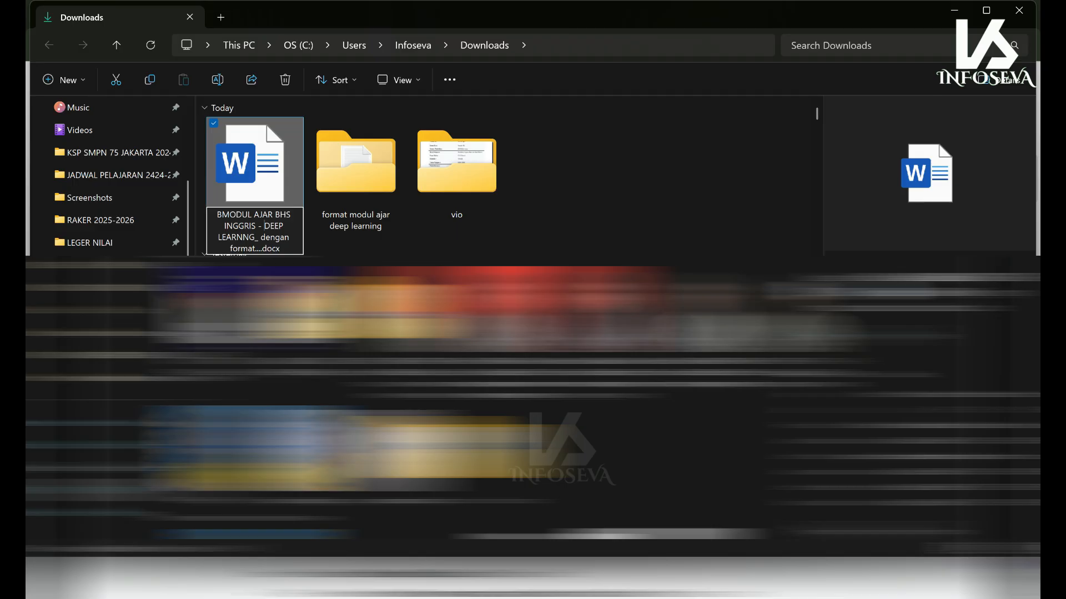
key("Return")
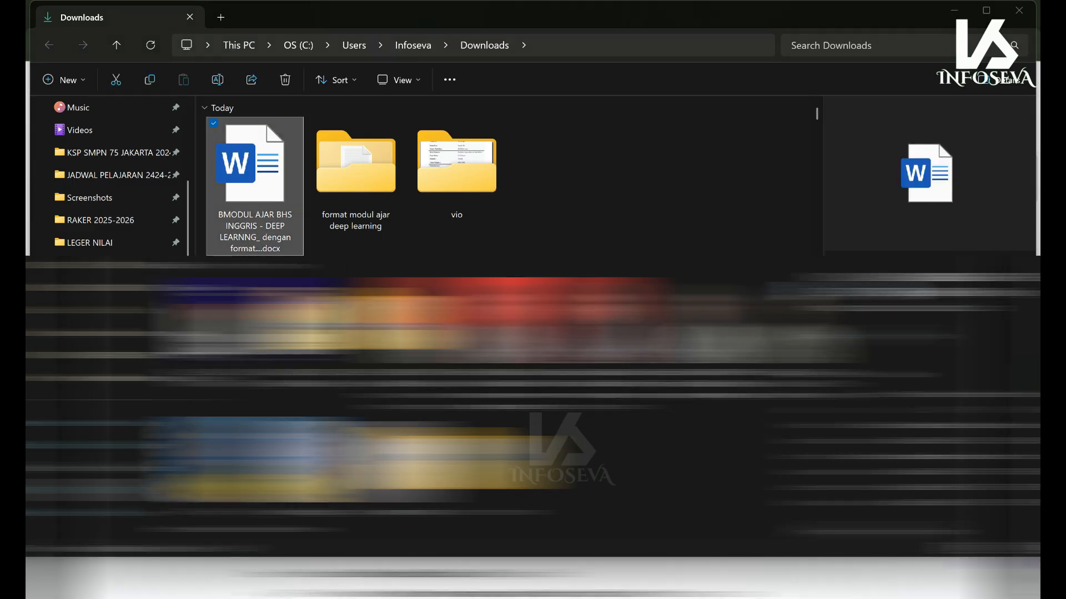
key("Return")
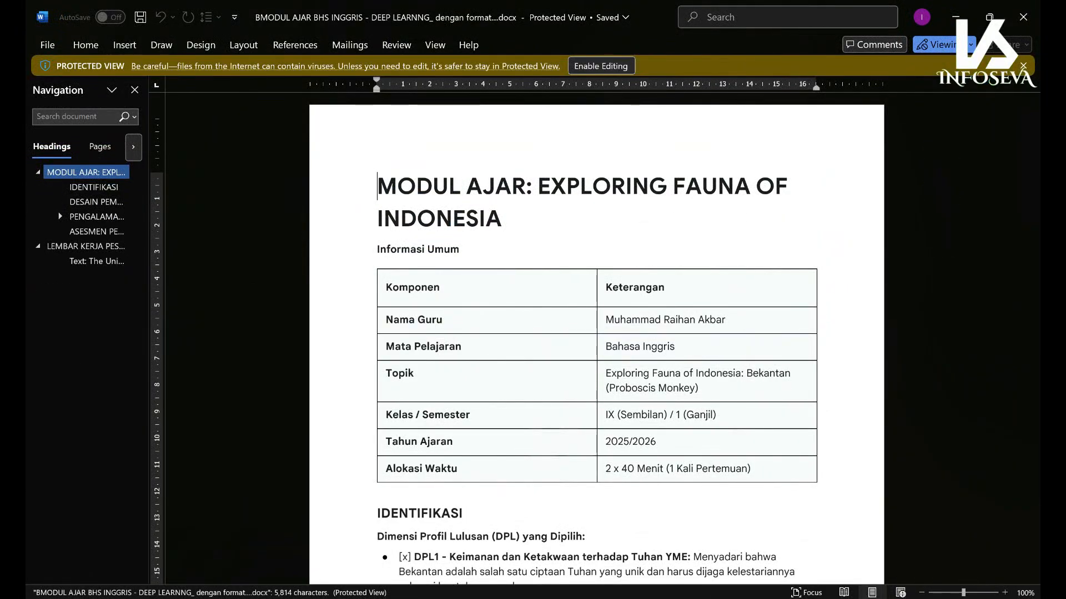
- Enable editing, then centre the EXPLORING FAUNA OF INDONESIA title at 18 pt with a blank line below
left_click(600, 66)
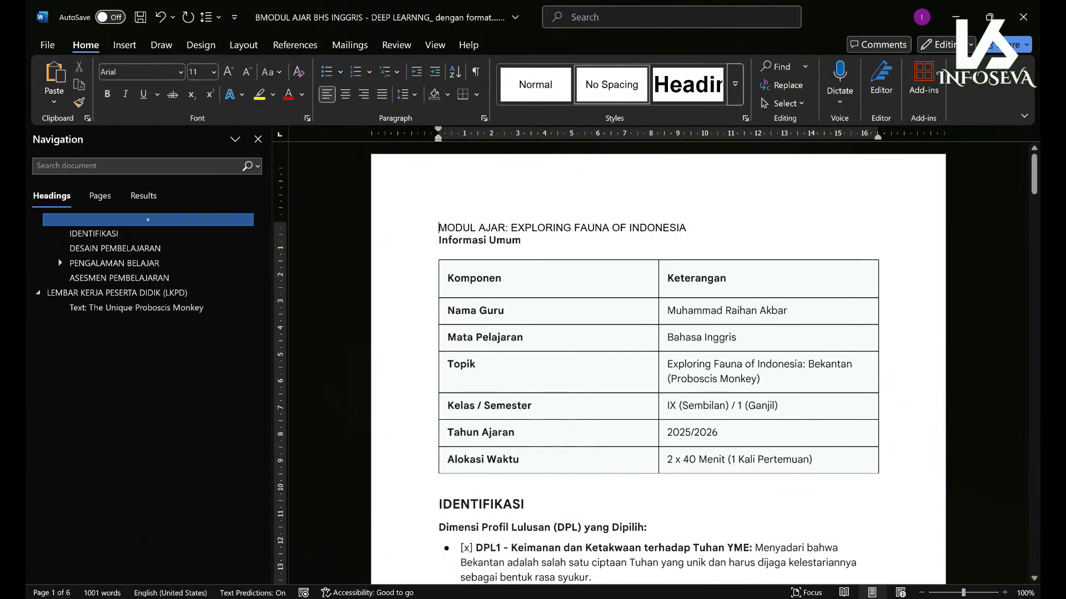
left_click_drag(691, 228, 439, 228)
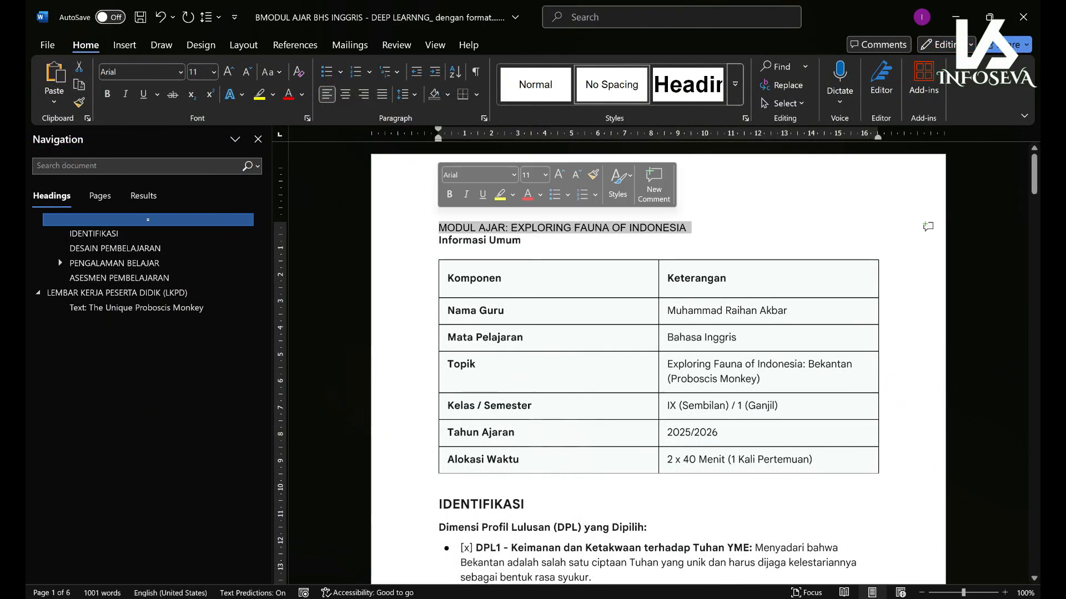
left_click(346, 94)
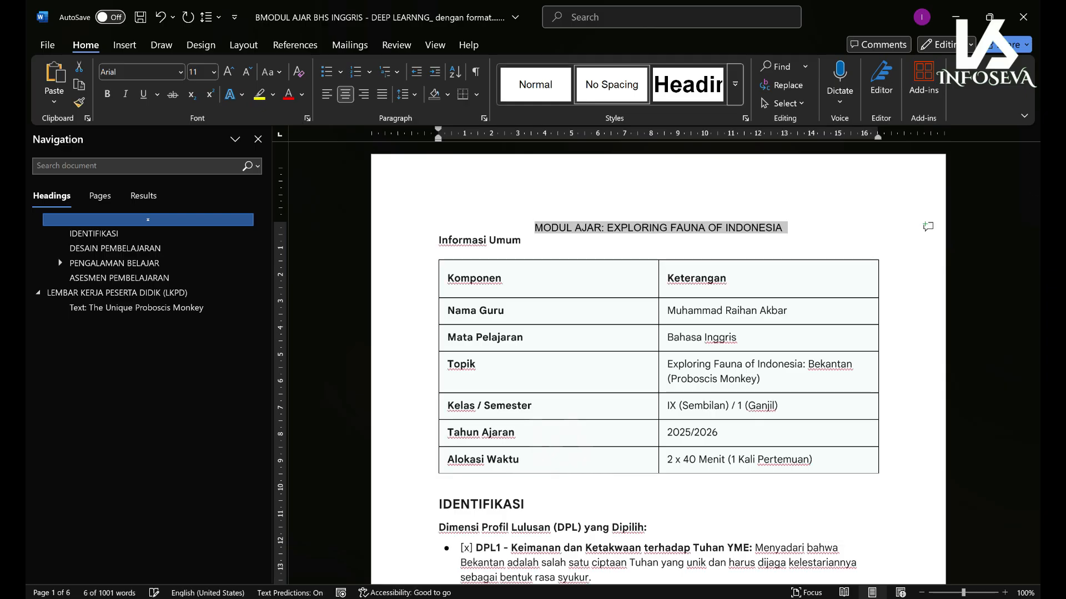
left_click(229, 72)
left_click(228, 71)
left_click(228, 72)
left_click(228, 72)
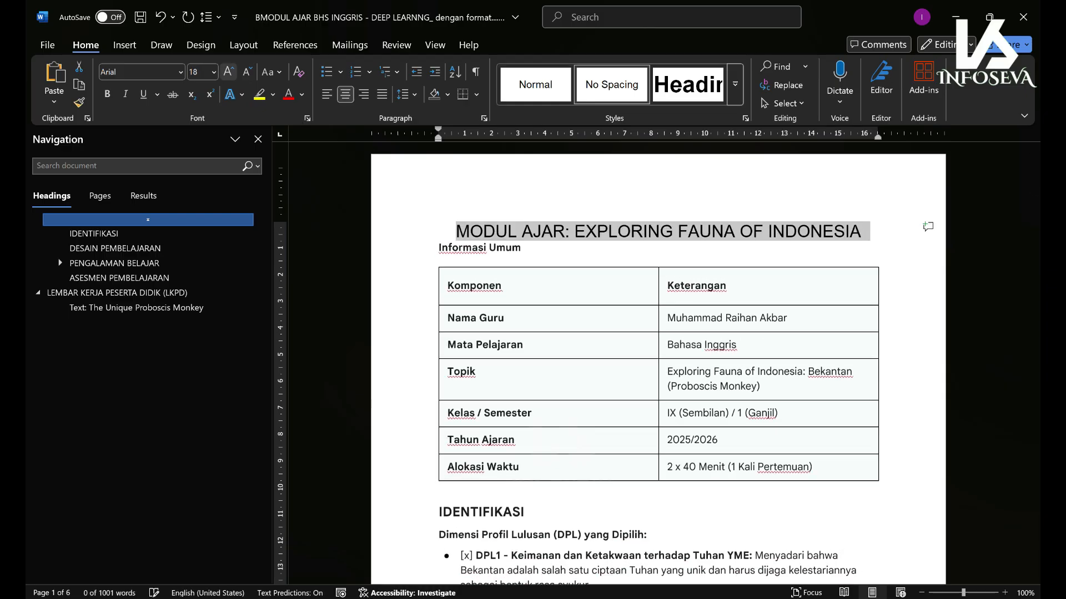
key("End")
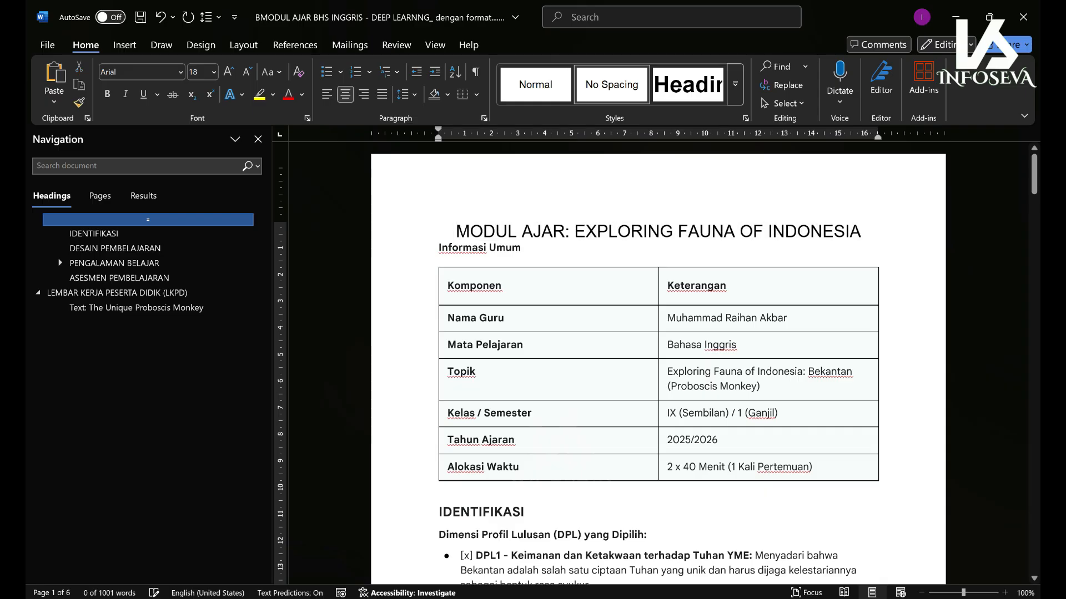
key("Return")
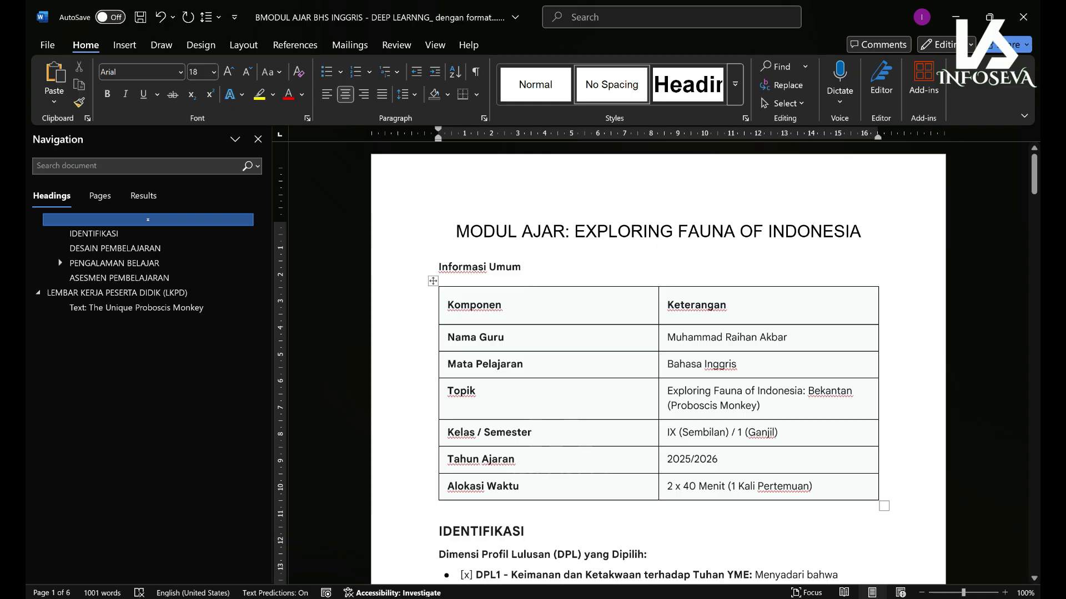
- Drag the Informasi Umum table's middle border left so the Topik entry fits on one line
left_click_drag(658, 360, 579, 361)
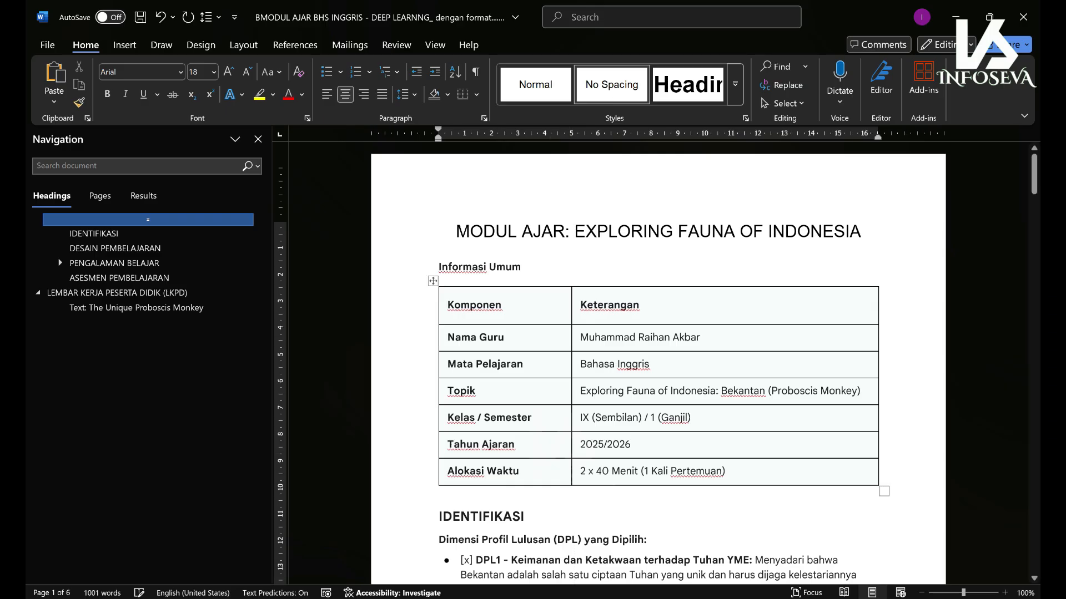
left_click_drag(1034, 178, 1034, 216)
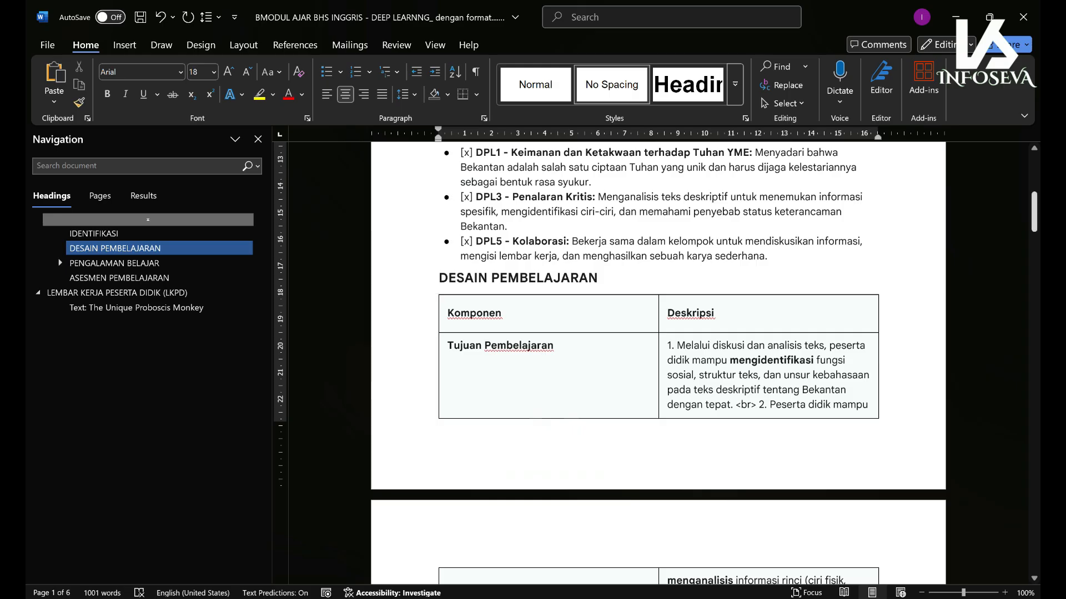
left_click_drag(1034, 213, 1034, 412)
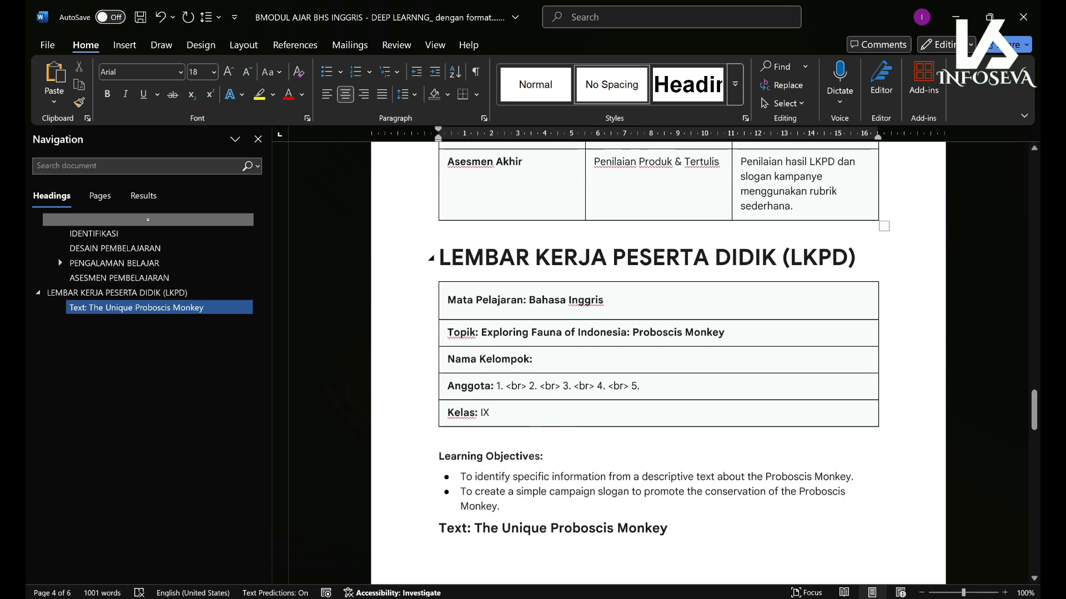
- Add blank lines before the LKPD heading so the worksheet starts at the top of a new page
left_click(439, 258)
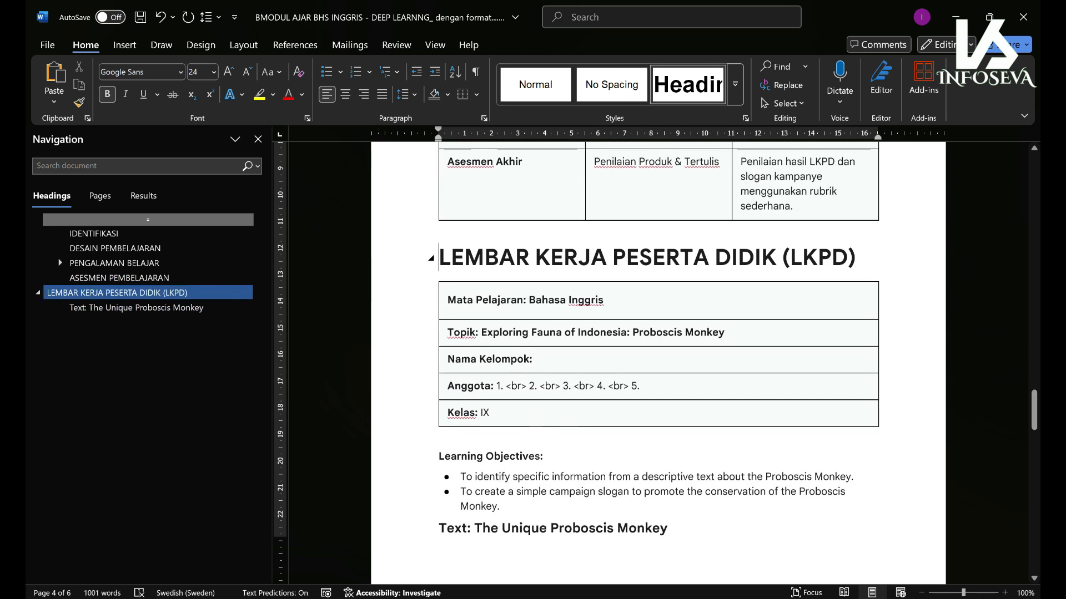
key("Return")
key("Return")
key("Return")
key("Return")
key("Return")
key("Return")
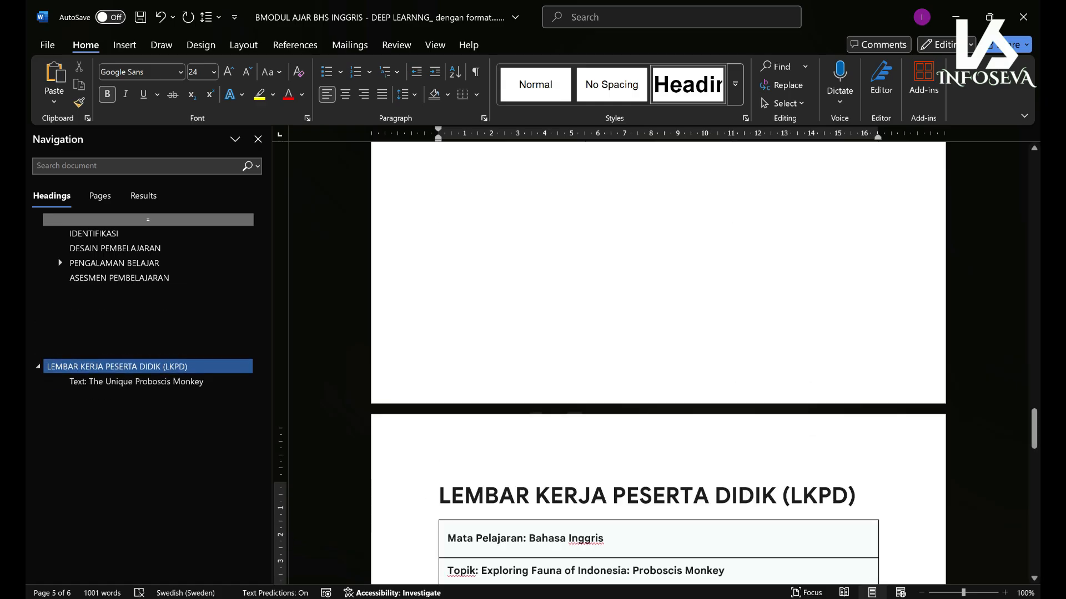
left_click_drag(1034, 430, 1034, 412)
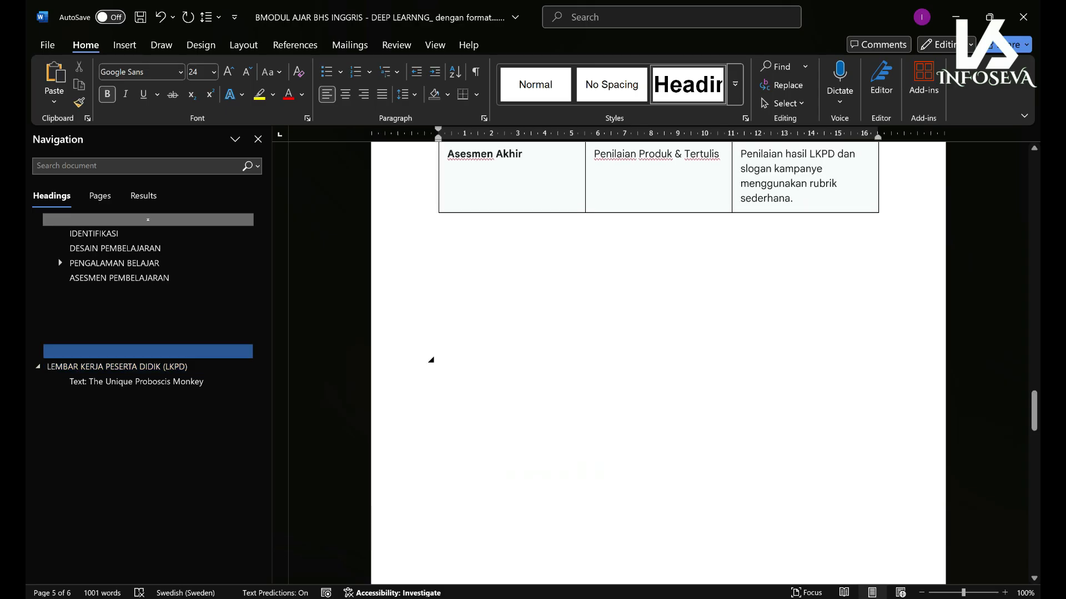
left_click(431, 304)
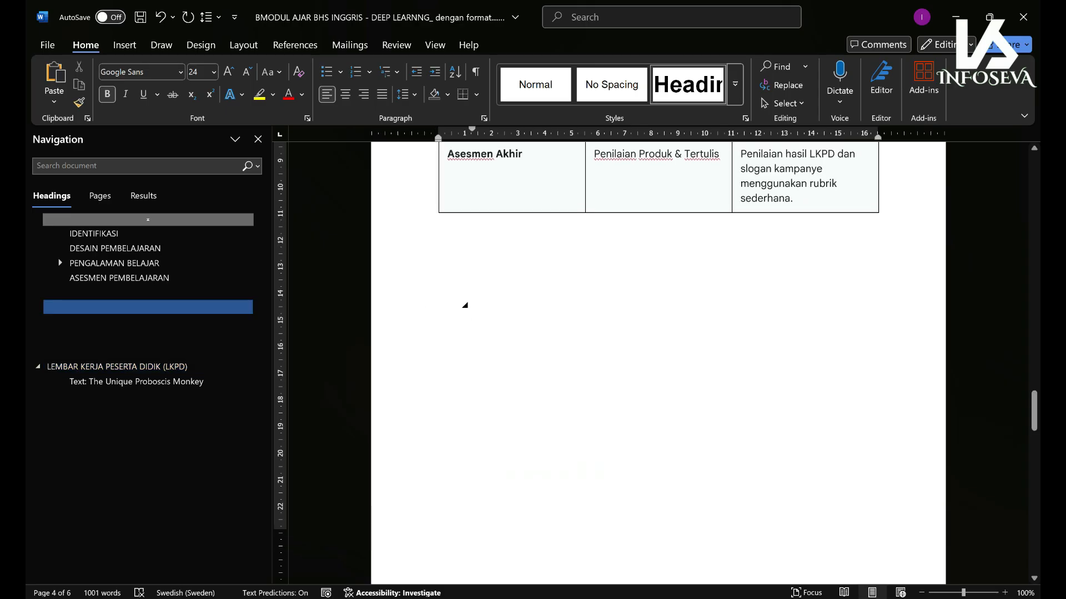
left_click_drag(1034, 411, 1034, 200)
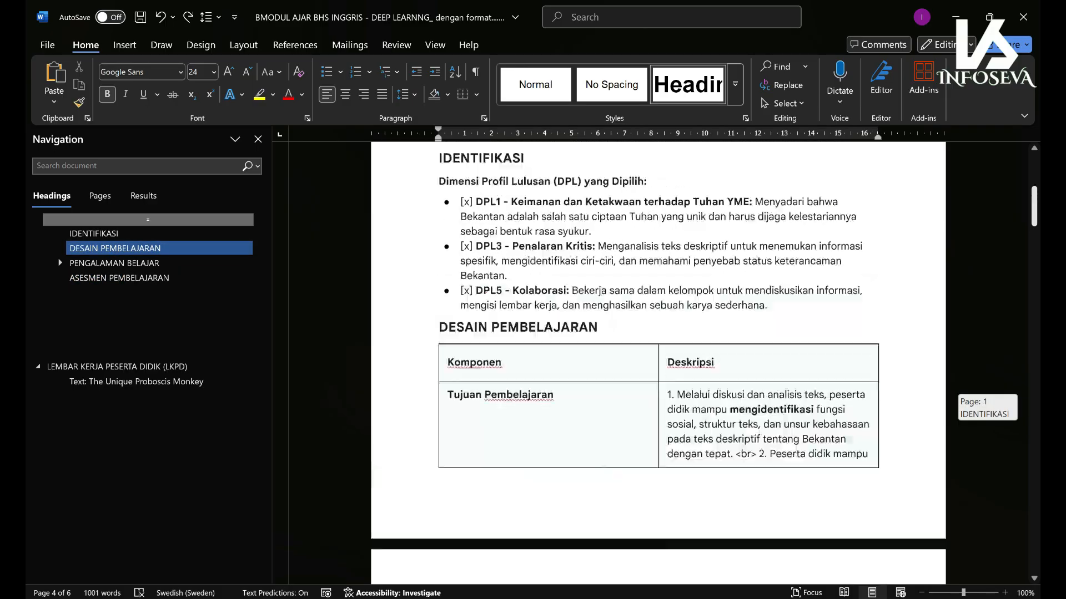
key("Up")
- Replace both <br> markers in the Tujuan Pembelajaran cell so objectives 2 and 3 start new lines
left_click_drag(1034, 410, 1034, 184)
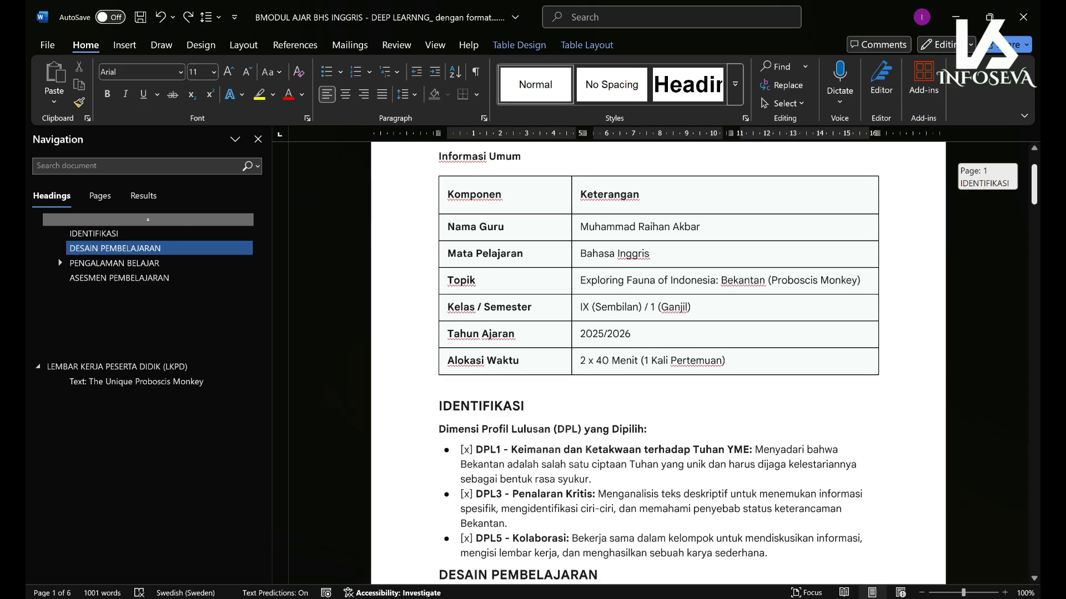
left_click_drag(1034, 185, 1034, 222)
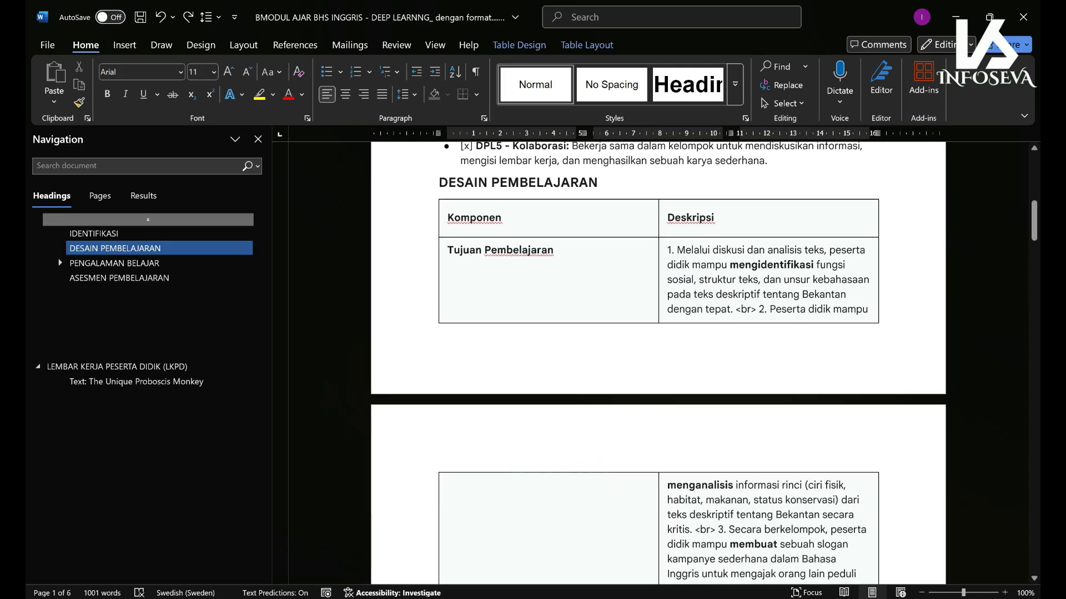
left_click(766, 283)
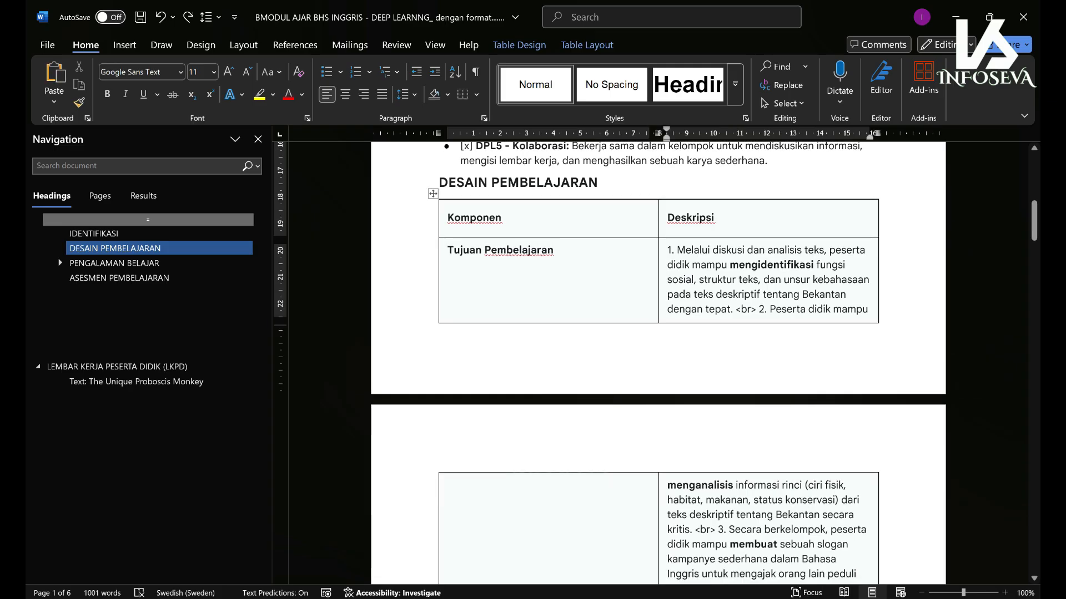
key("BackSpace")
key("BackSpace")
key("BackSpace")
key("BackSpace")
key("BackSpace")
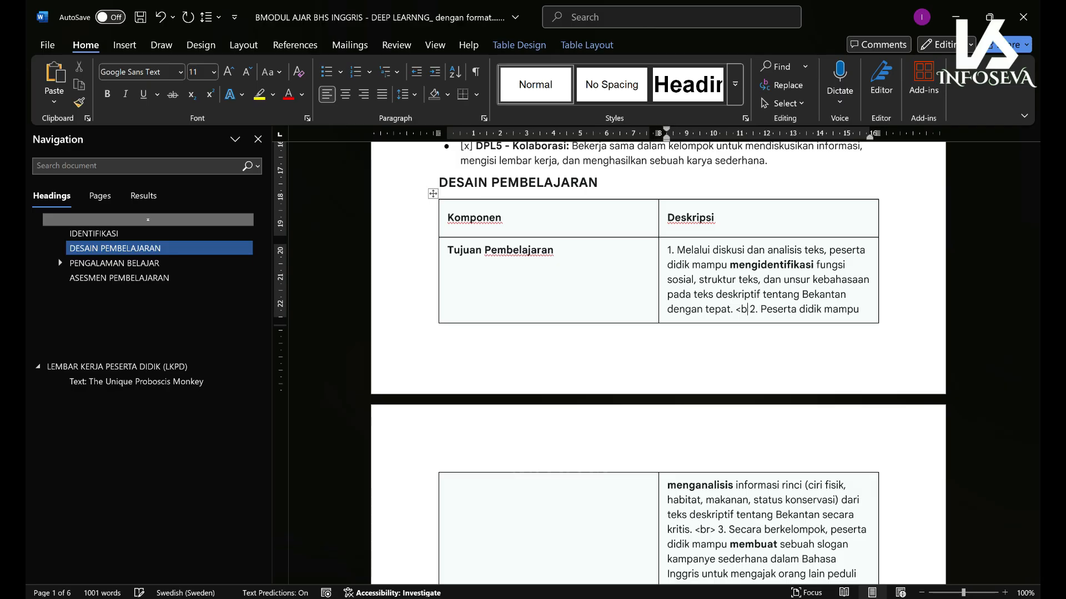
key("Return")
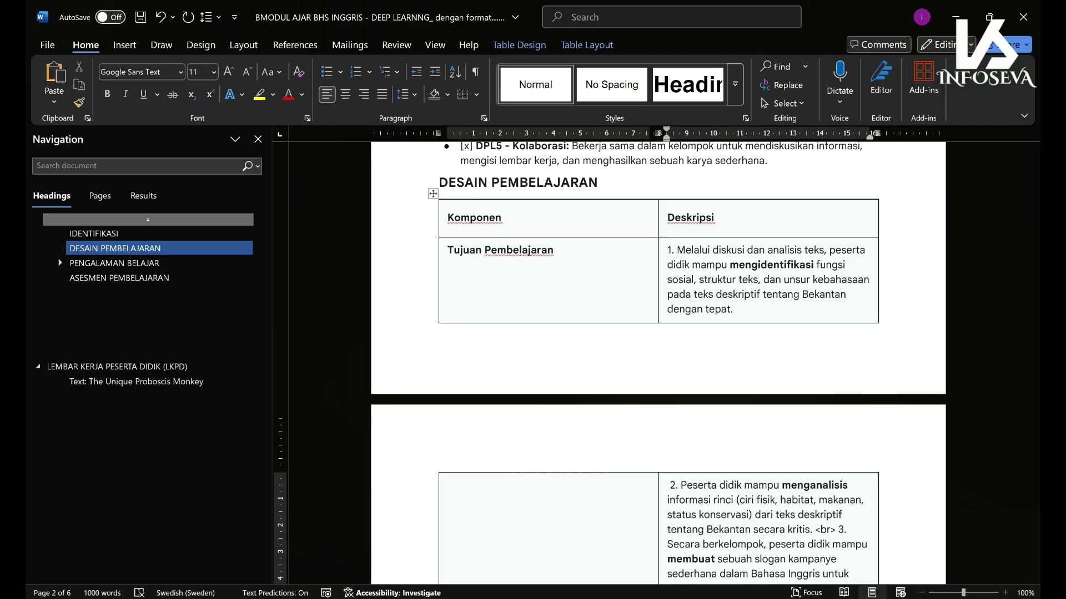
left_click_drag(1034, 221, 1034, 239)
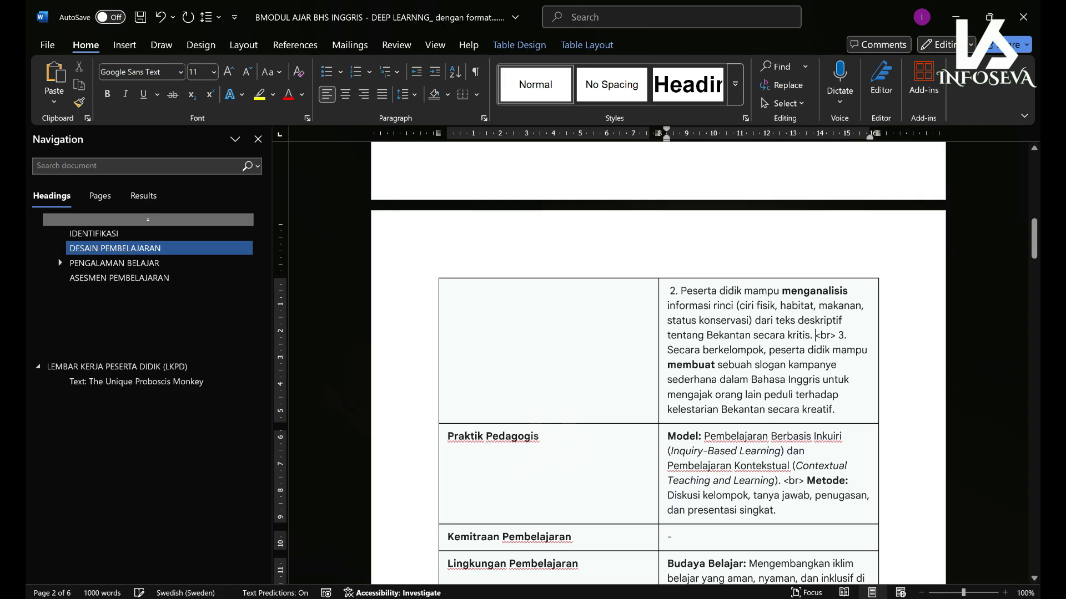
left_click_drag(839, 335, 815, 336)
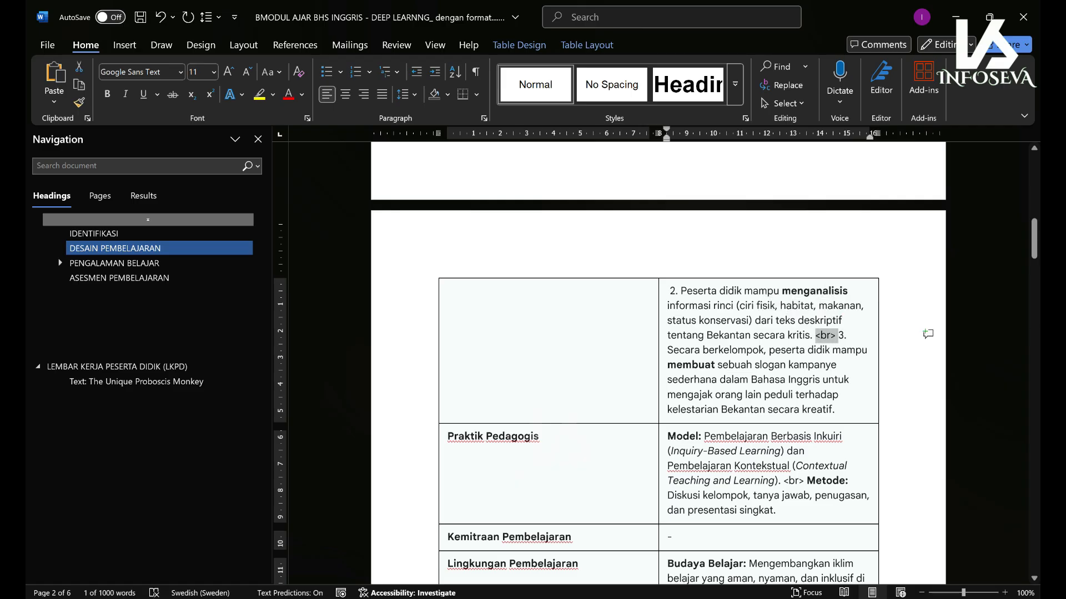
key("Return")
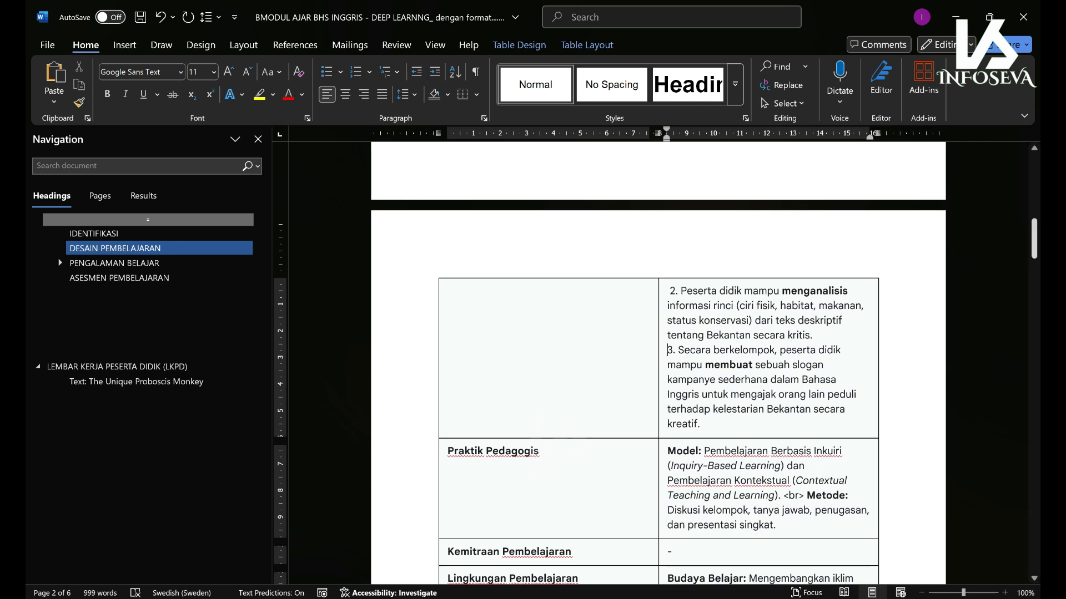
left_click_drag(1034, 239, 1034, 403)
- Type 'Jakarta, 26 Agustus 2025' below the assessment table and shrink it to 13 pt
left_click(685, 355)
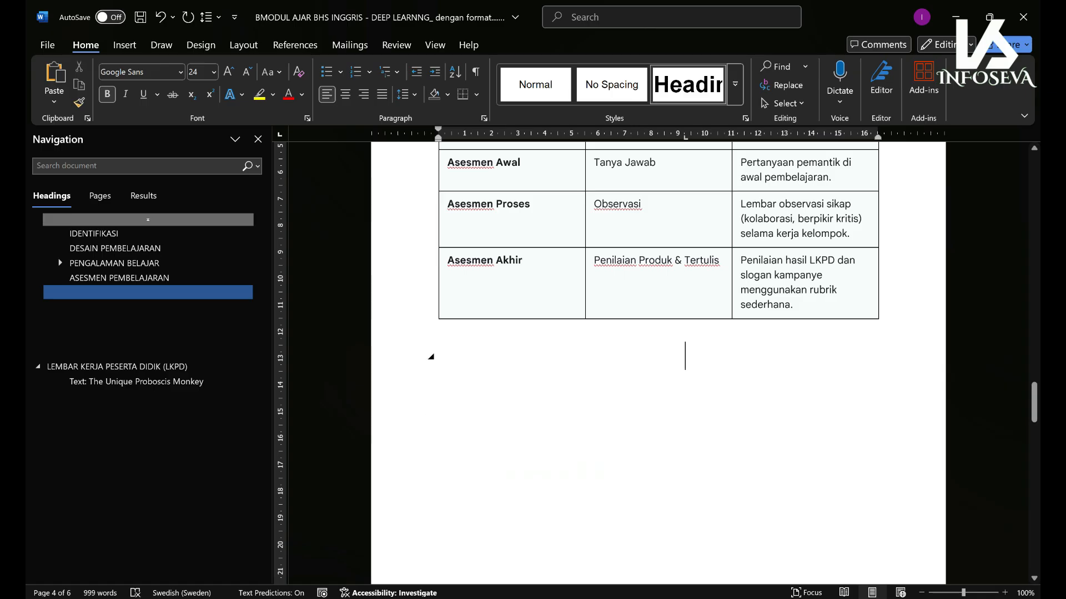
type("j")
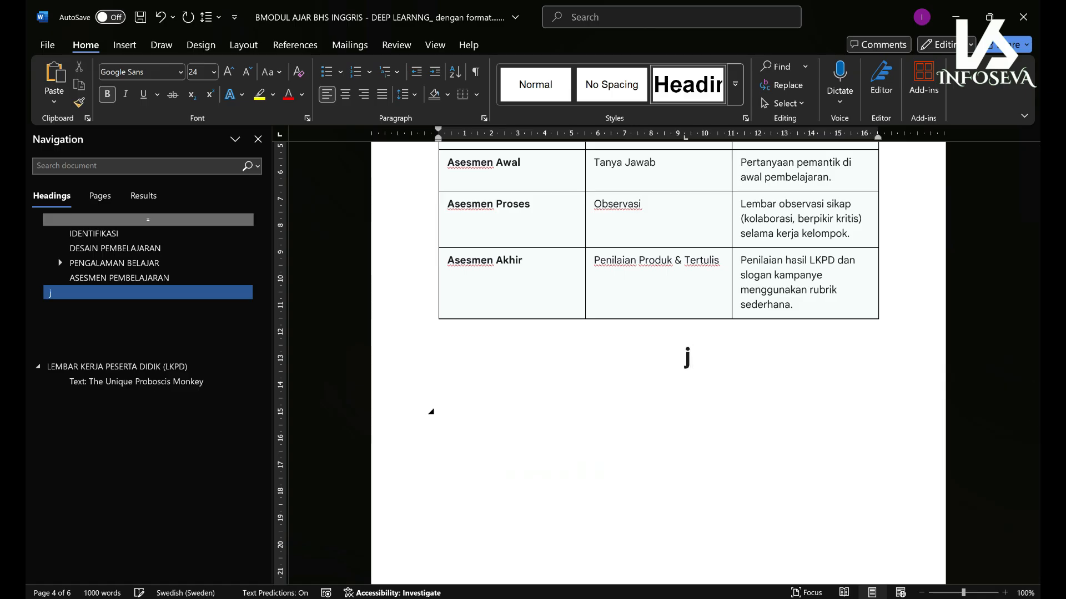
type("AKA")
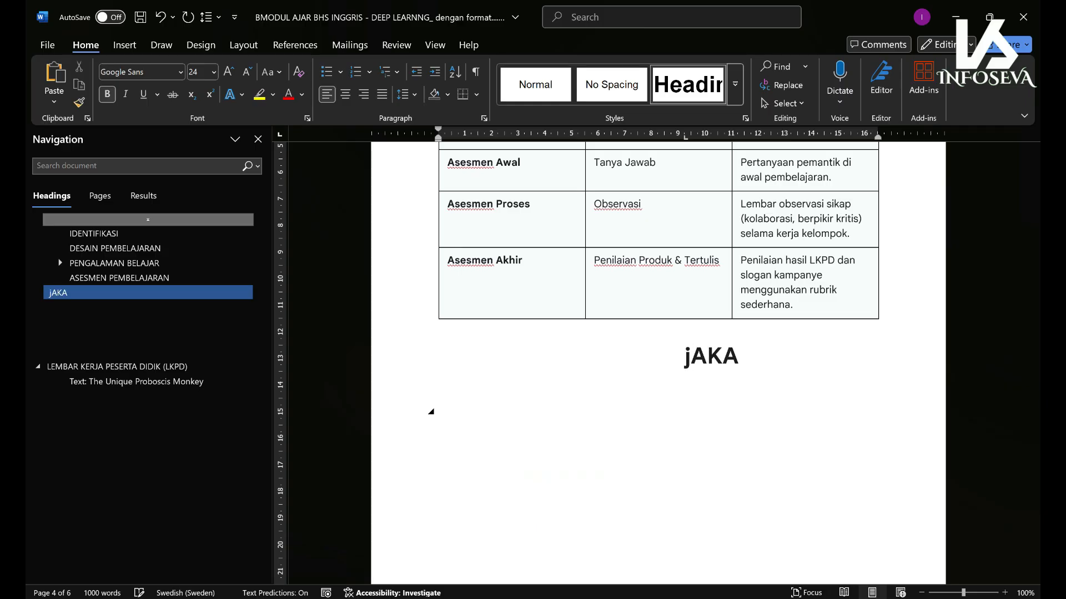
type("RTA, ")
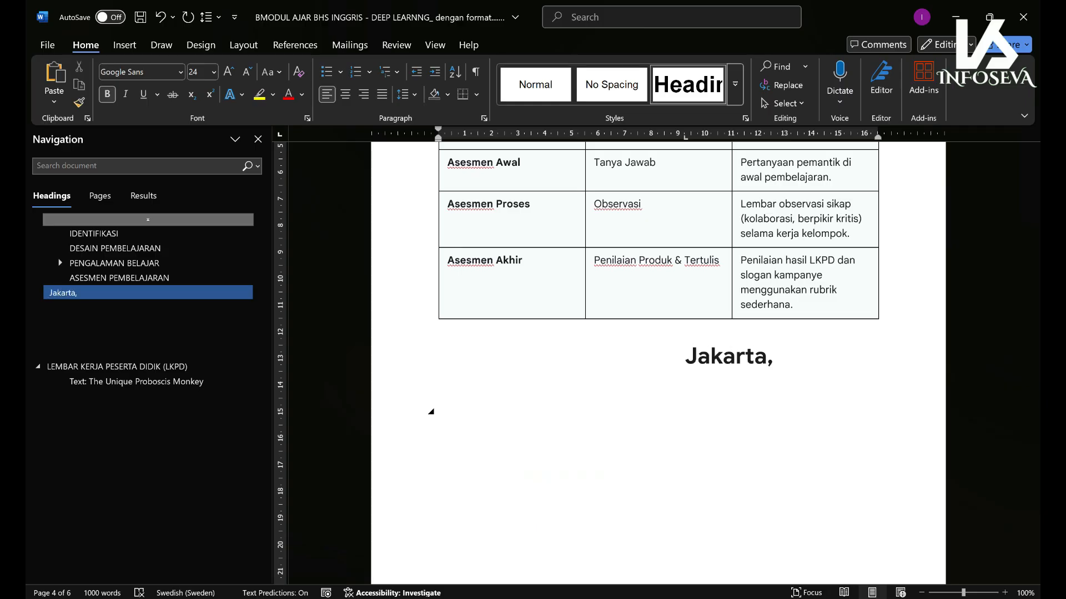
type("26 Agu")
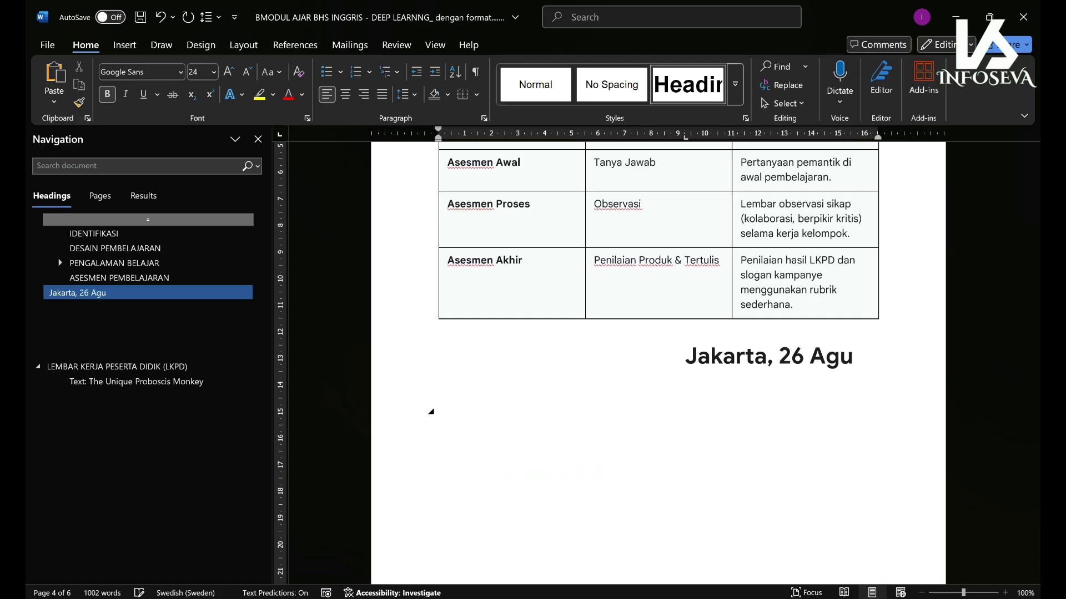
type("stus 20")
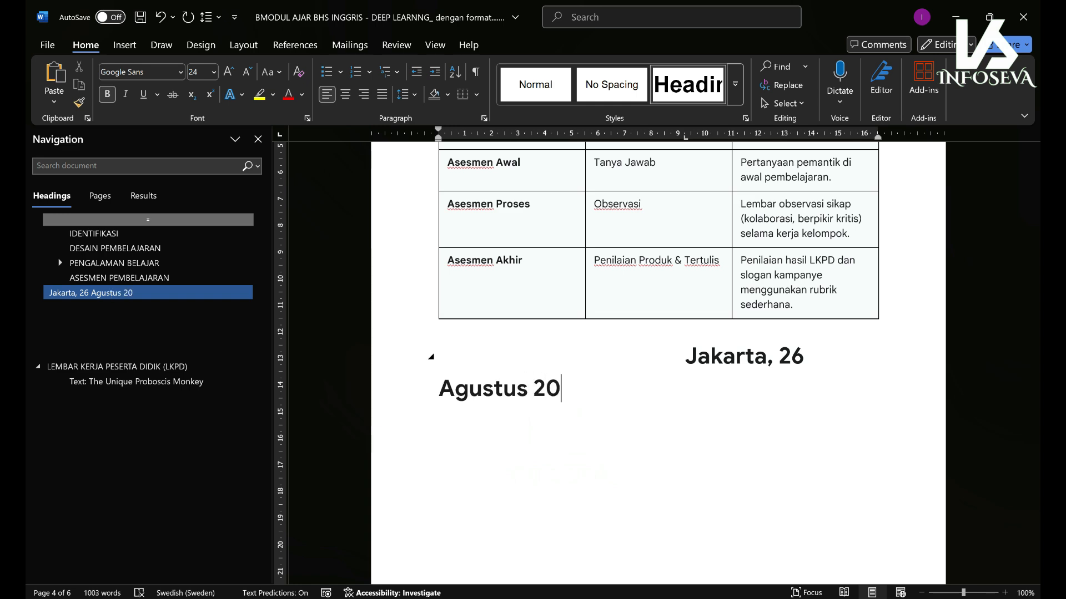
type("25")
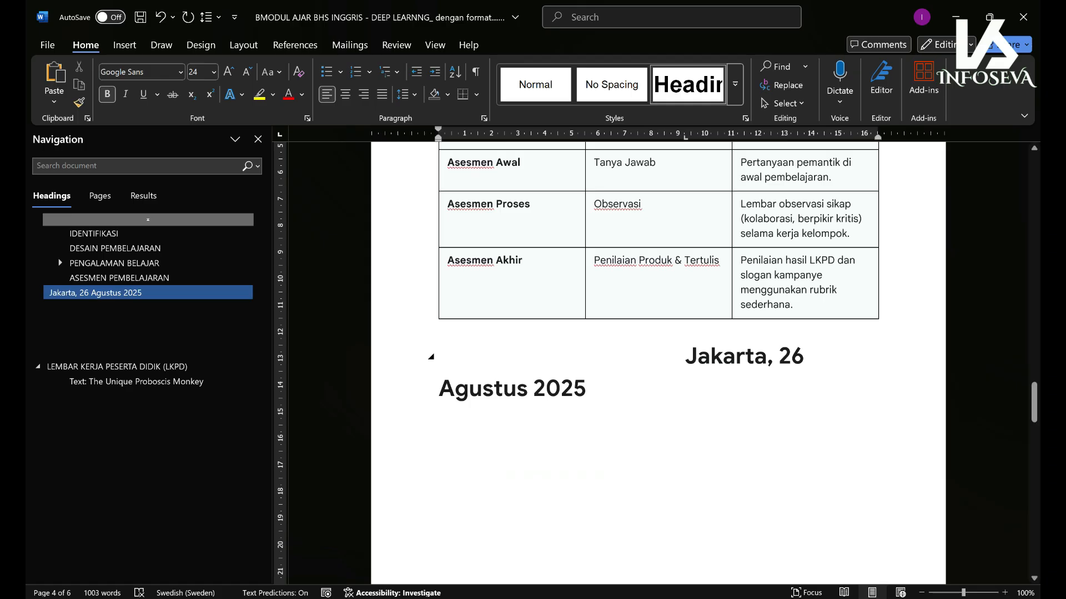
key("shift+Home")
key("shift+Up")
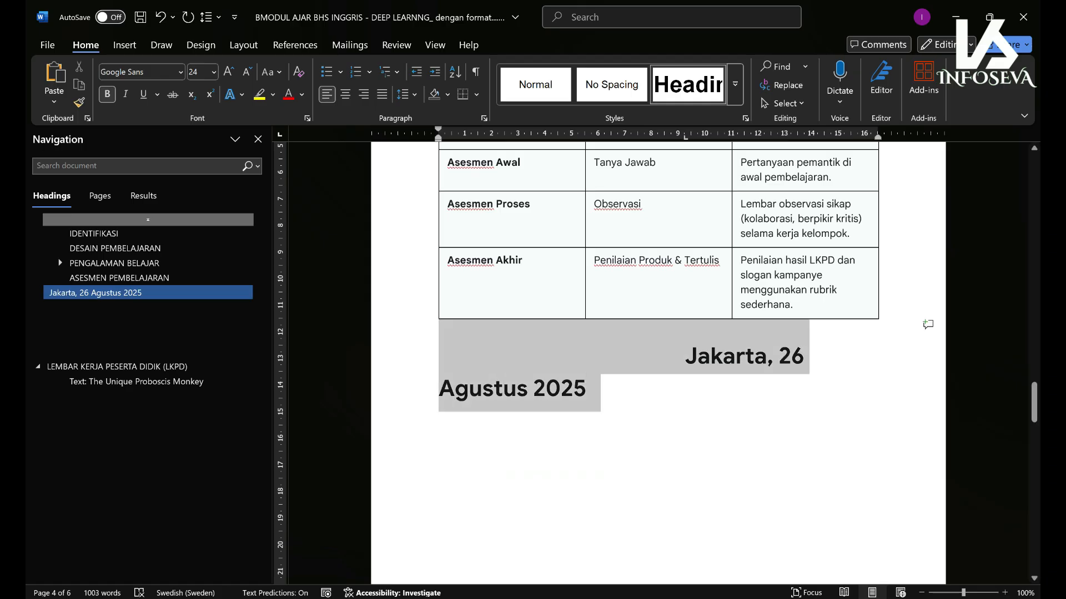
left_click(247, 72)
left_click(247, 72)
left_click(247, 72)
left_click(247, 71)
left_click(246, 72)
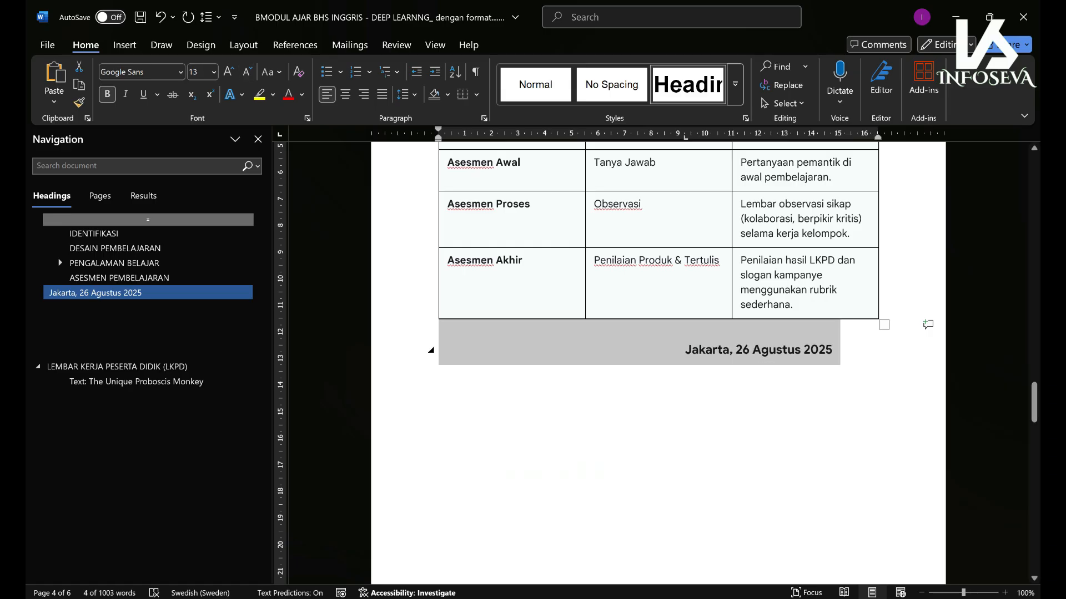
- Unbold the date line, tab it to the right, and start a new line beneath it
left_click(750, 350)
left_click(749, 396)
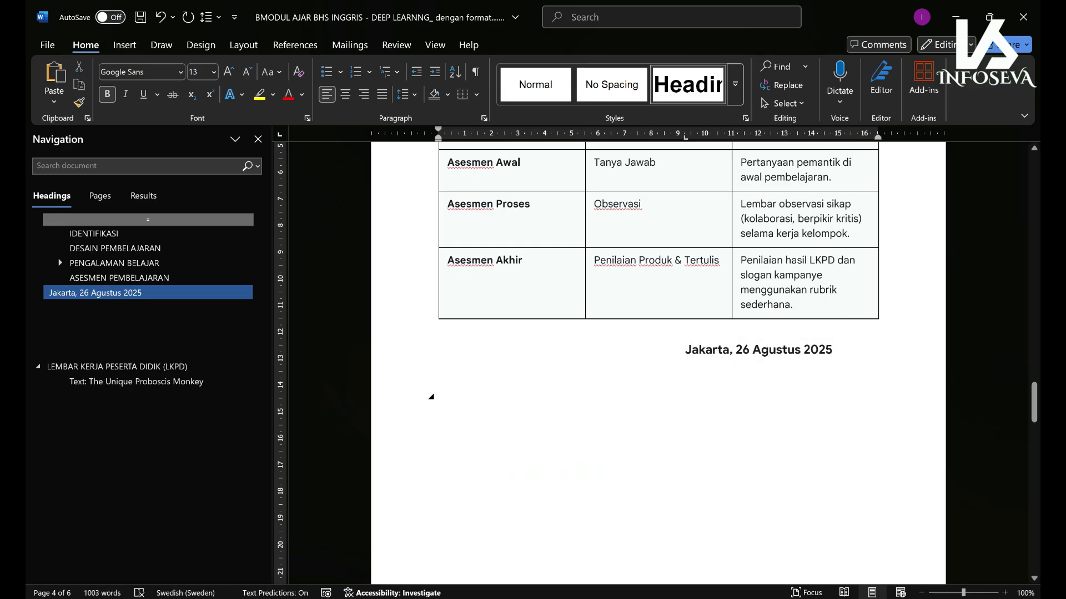
left_click_drag(833, 350, 685, 350)
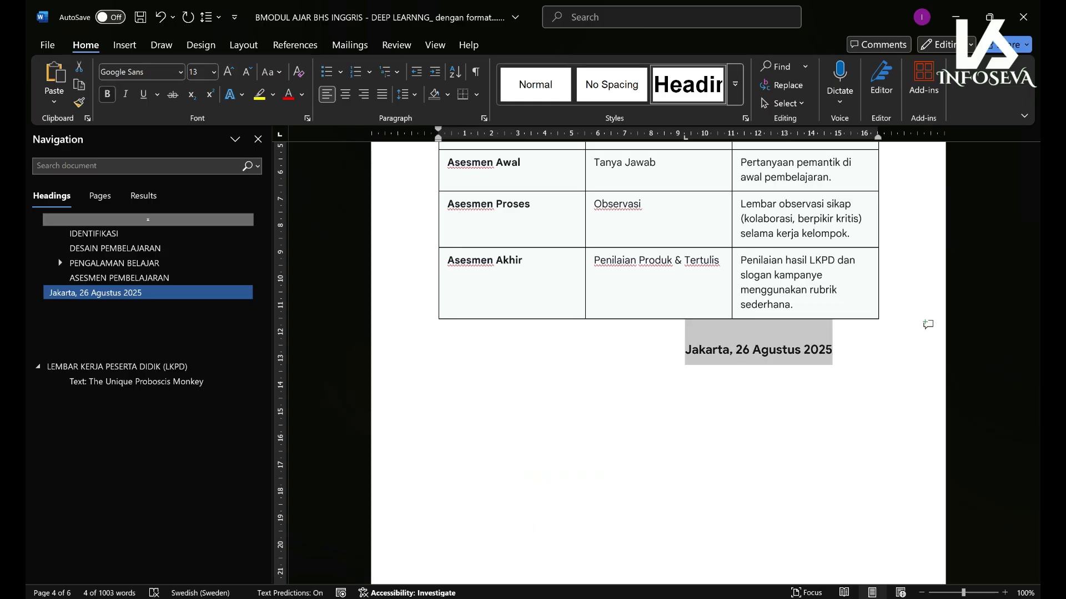
left_click(107, 94)
double_click(832, 353)
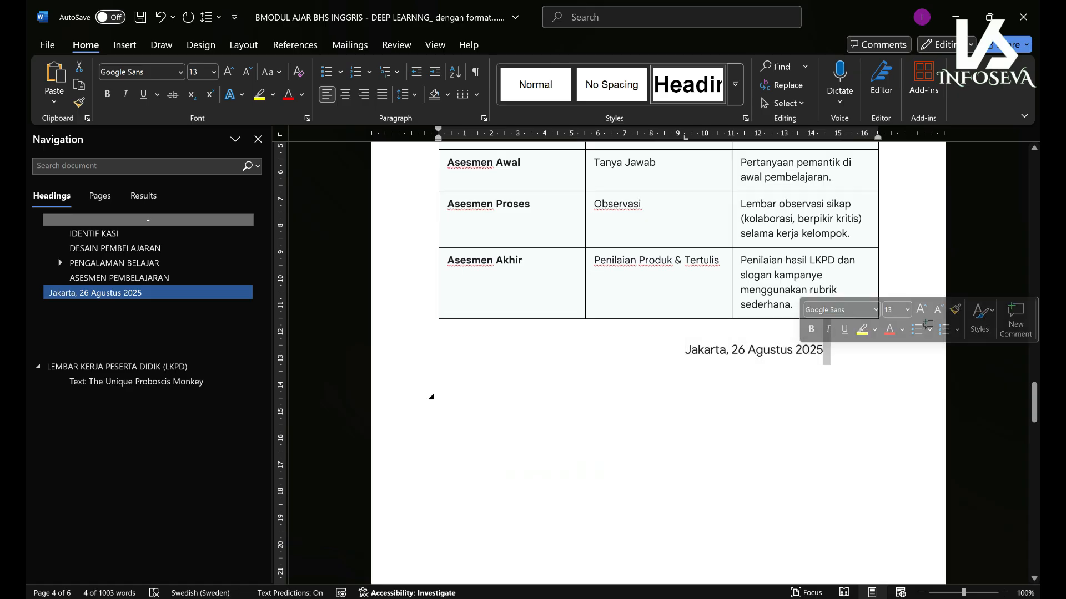
left_click(685, 350)
key("Tab")
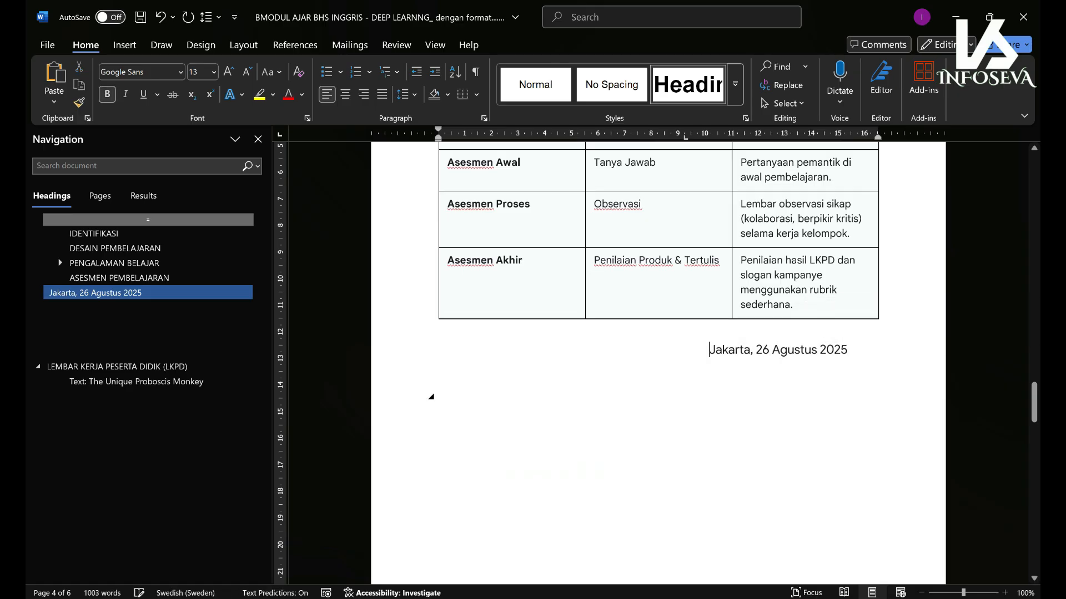
double_click(855, 353)
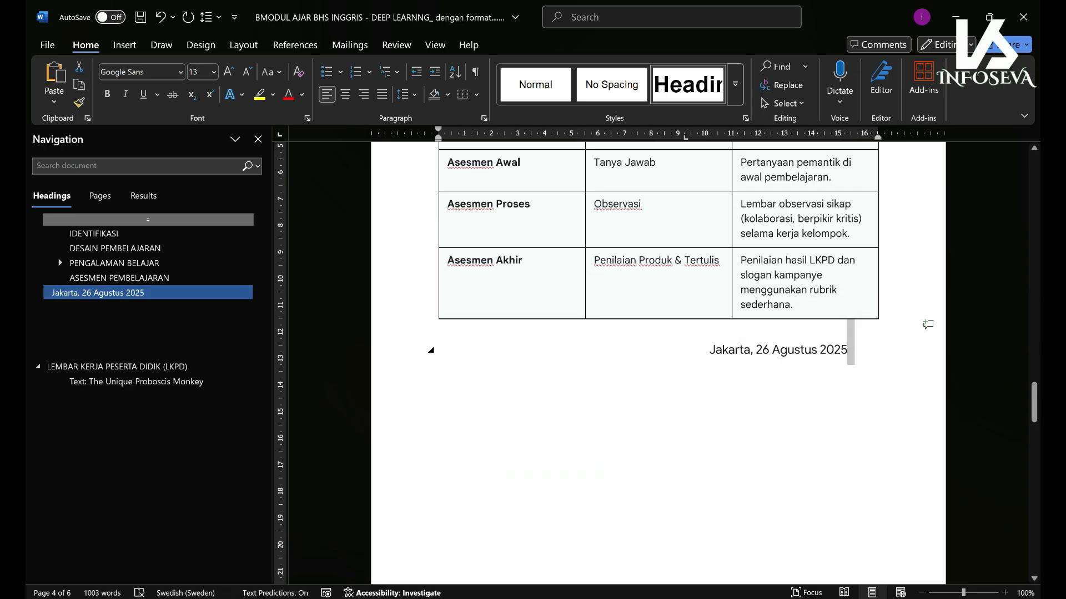
key("Return")
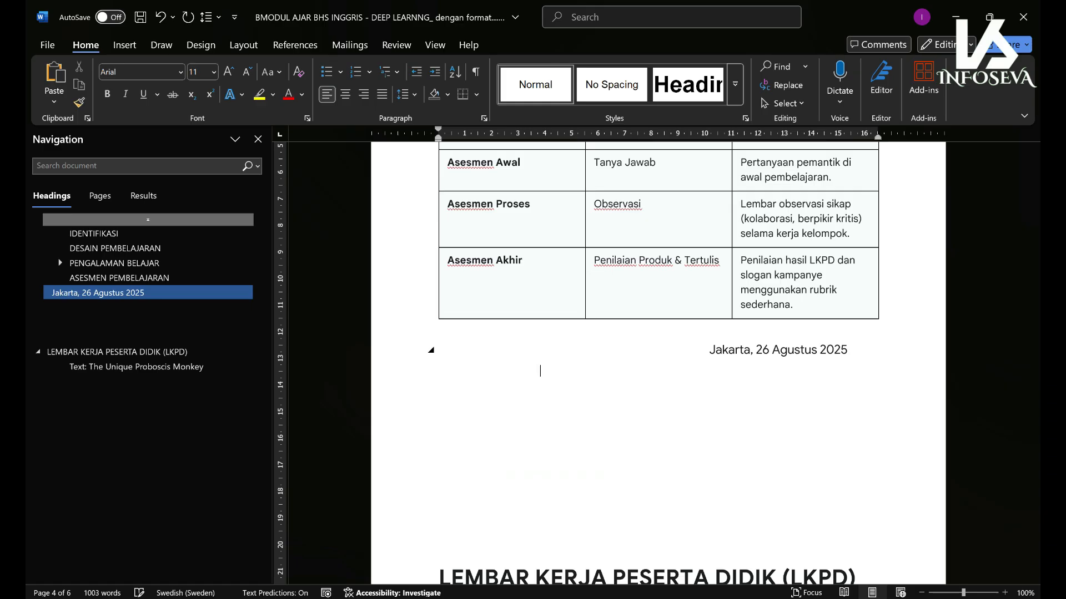
- Type the title 'Guru bahasa Inggris' under the date and leave space for the signature
type("Guru bahasa Inggris")
key("Return")
key("Return")
key("Return")
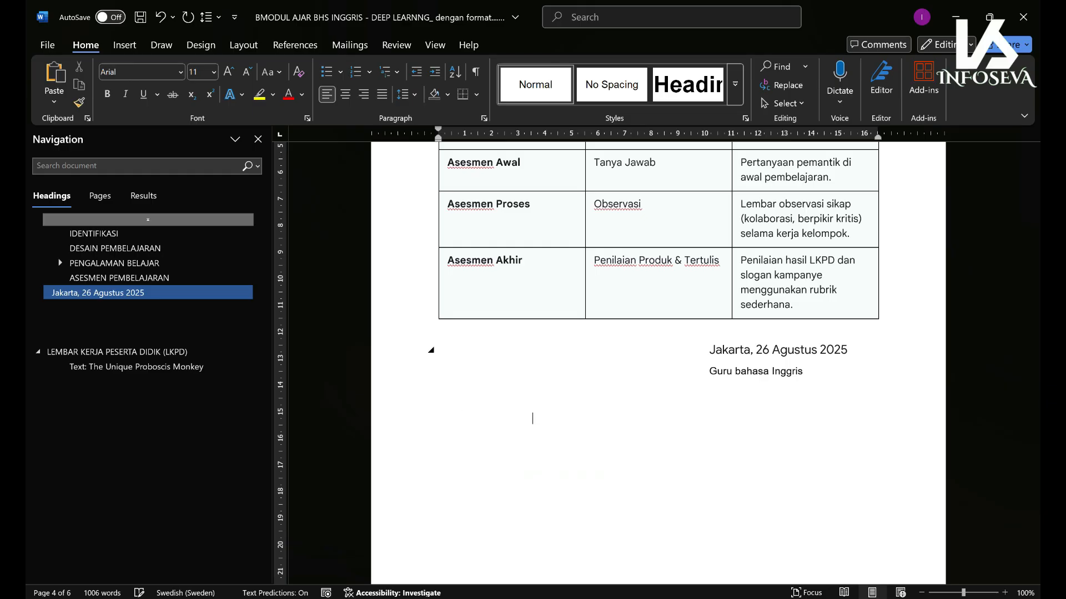
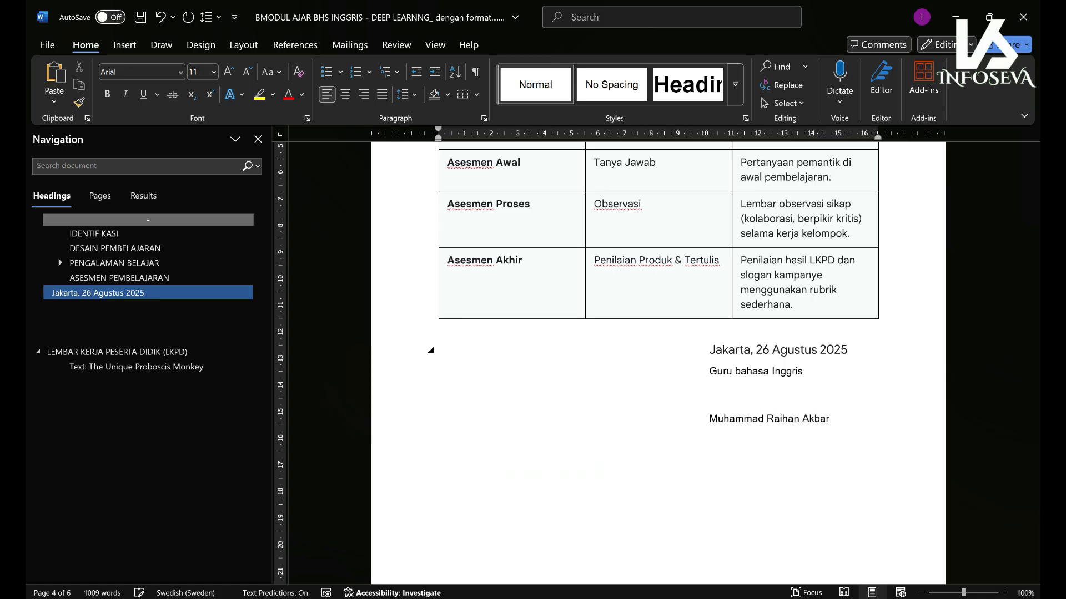
- Add the teacher's name and an aligned NIP line beneath it, then save the document
key("BackSpace")
key("BackSpace")
key("Tab")
key("Tab")
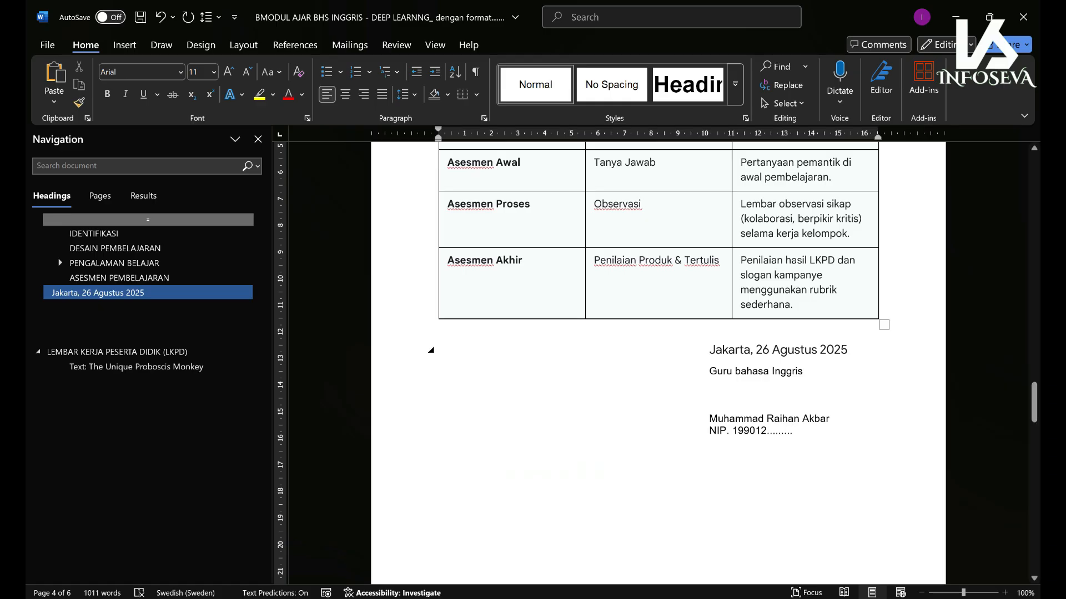
right_click(473, 365)
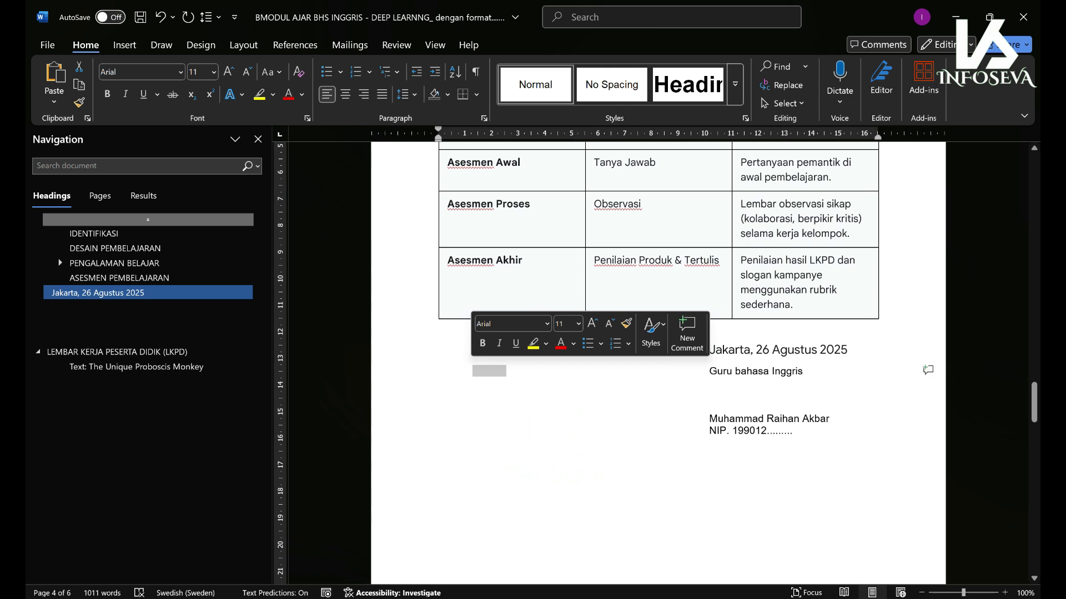
left_click(474, 371)
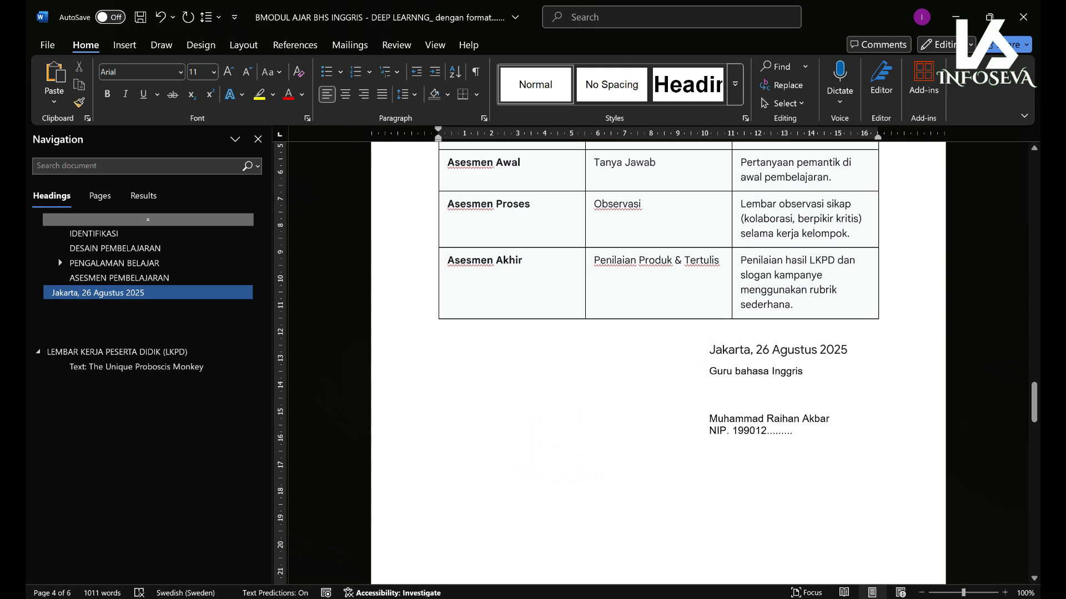
left_click_drag(1033, 403, 1033, 209)
key("ctrl+s")
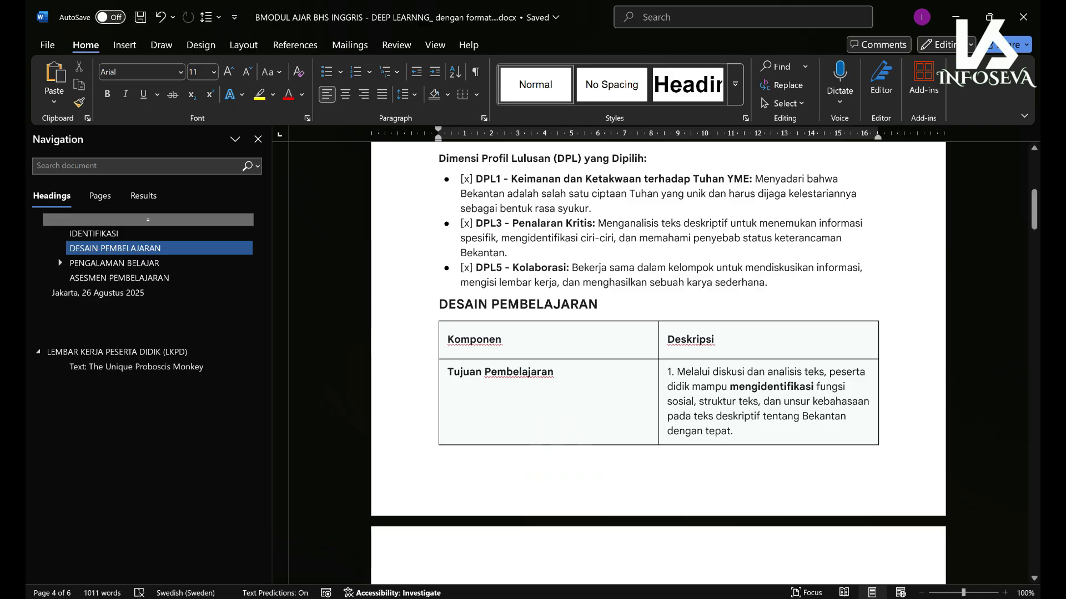
- Switch from Word to the Chrome window and return to the Gemini chat with the module Canvas
scroll(529, 375, "down", 8)
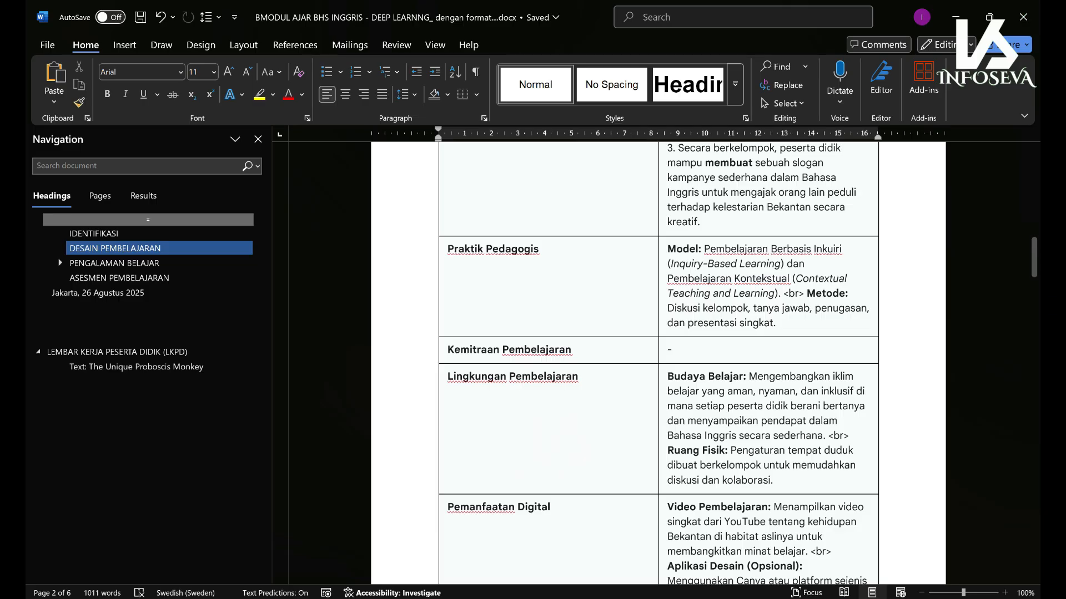
mouse_move(497, 598)
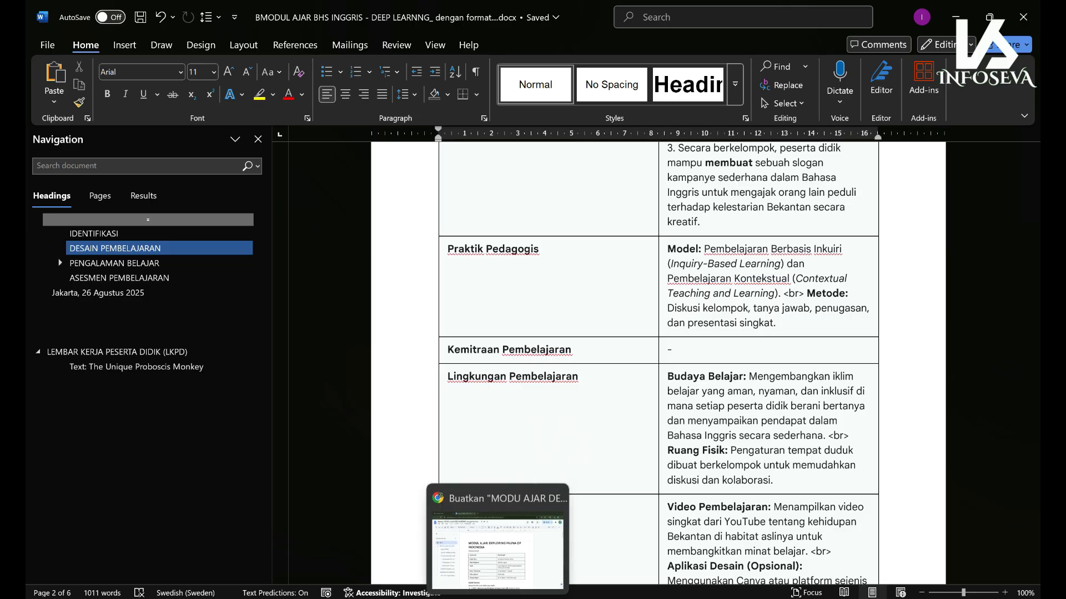
left_click(497, 550)
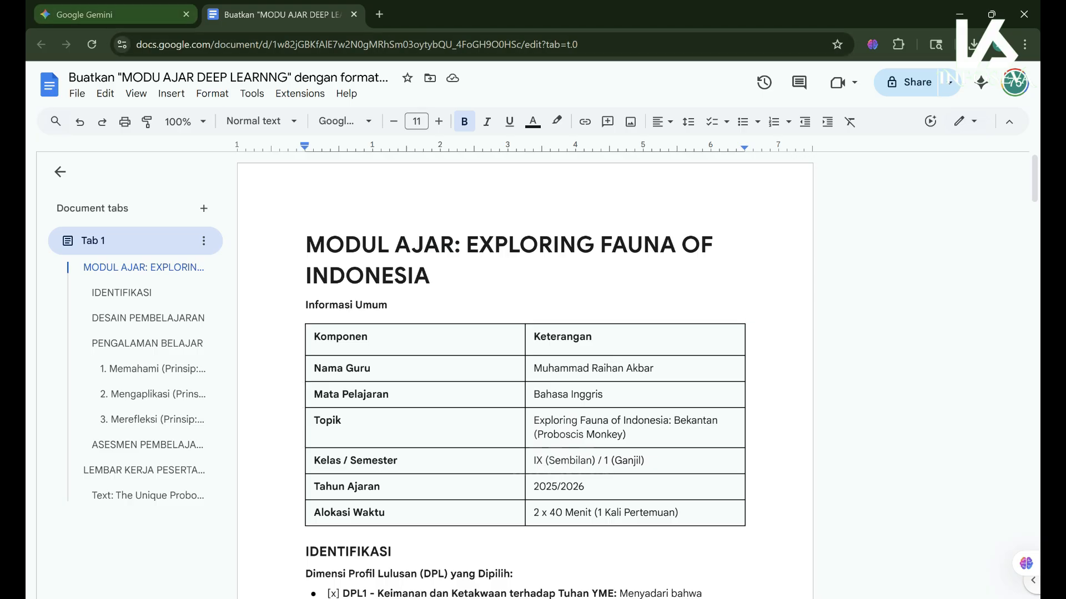
left_click(84, 14)
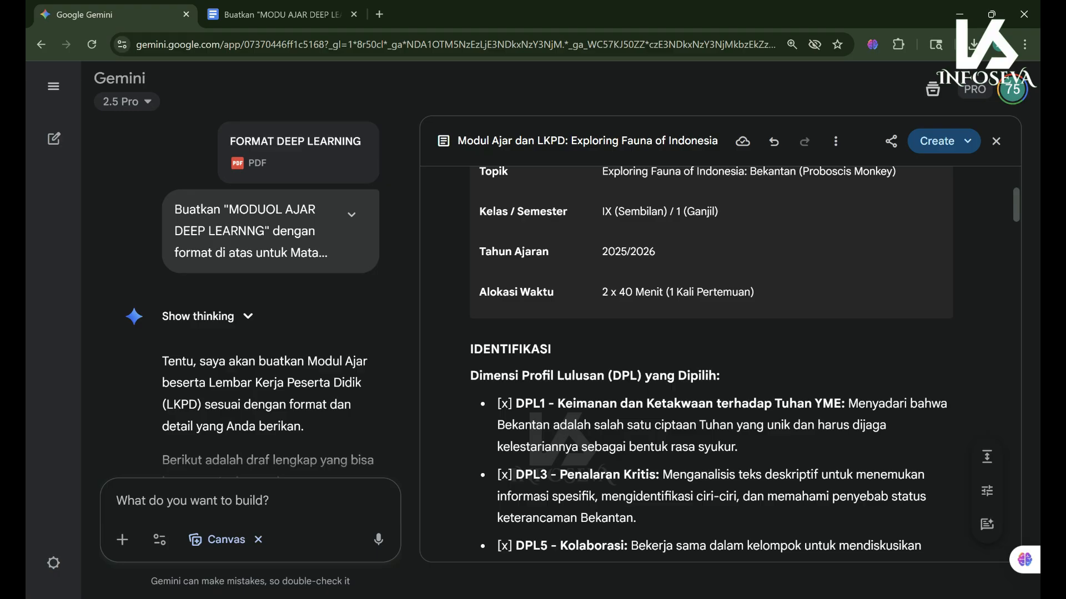
scroll(711, 363, "down", 12)
scroll(711, 363, "down", 15)
scroll(711, 364, "down", 20)
scroll(711, 363, "up", 6)
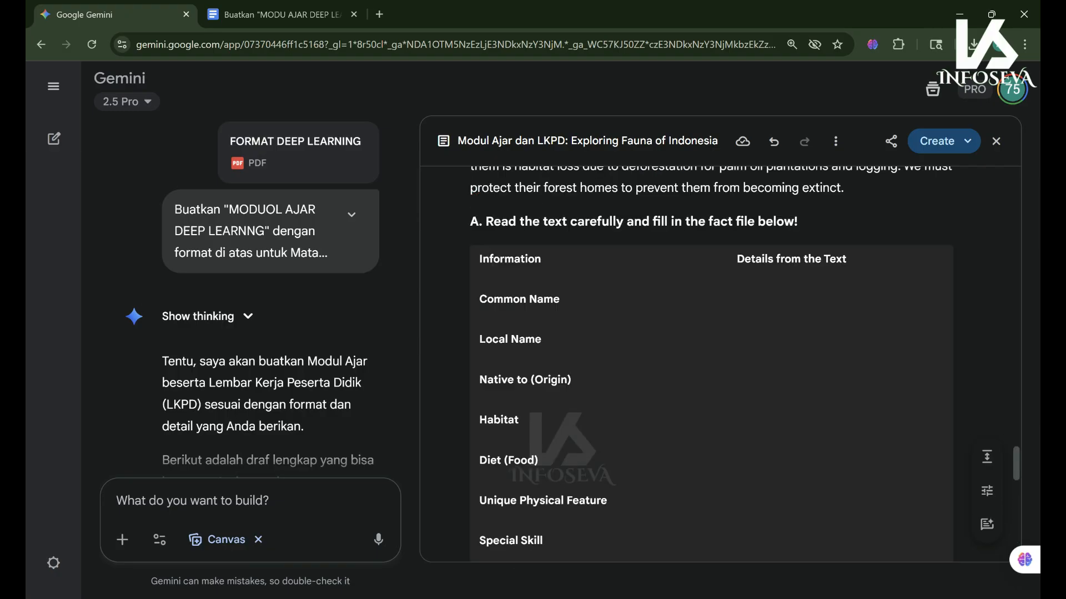
scroll(711, 363, "up", 15)
scroll(711, 363, "up", 5)
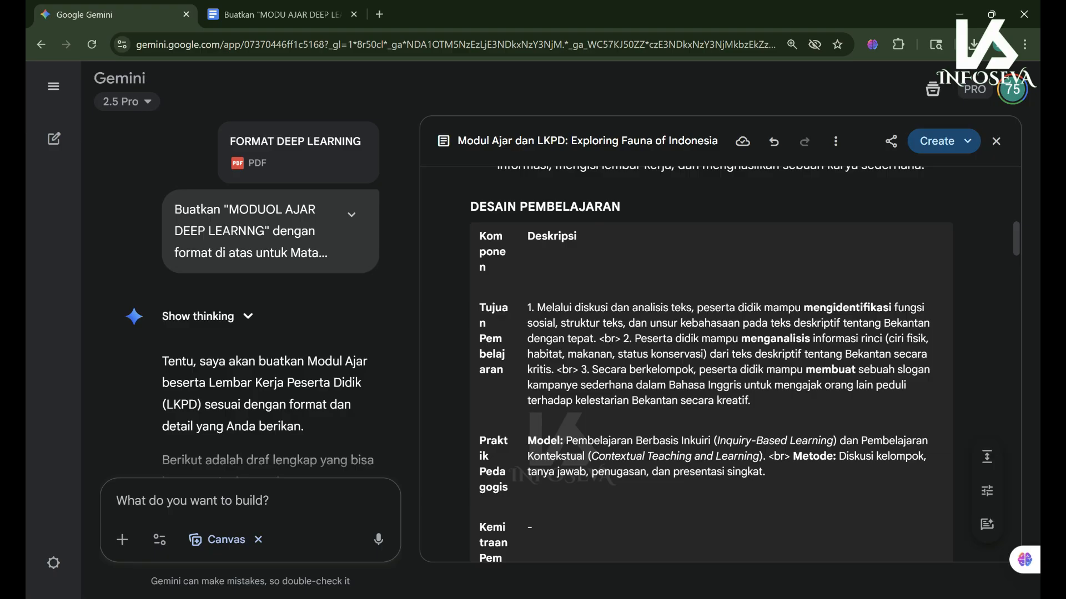
left_click(118, 501)
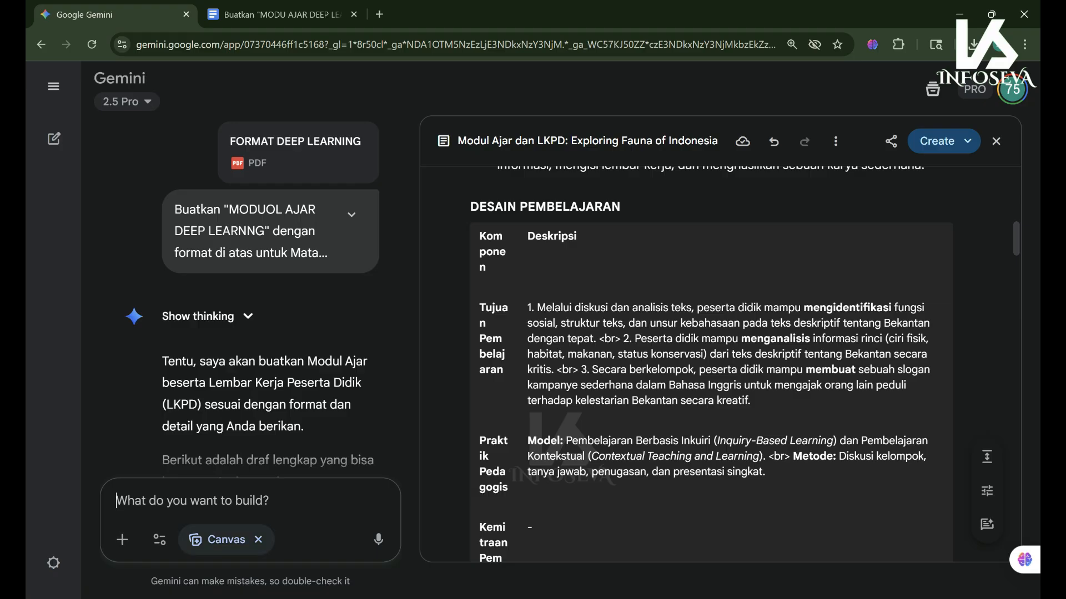
- Submit a request for an attractive interactive learning /App built from the module, fixing the capitalisation first
type("BUat")
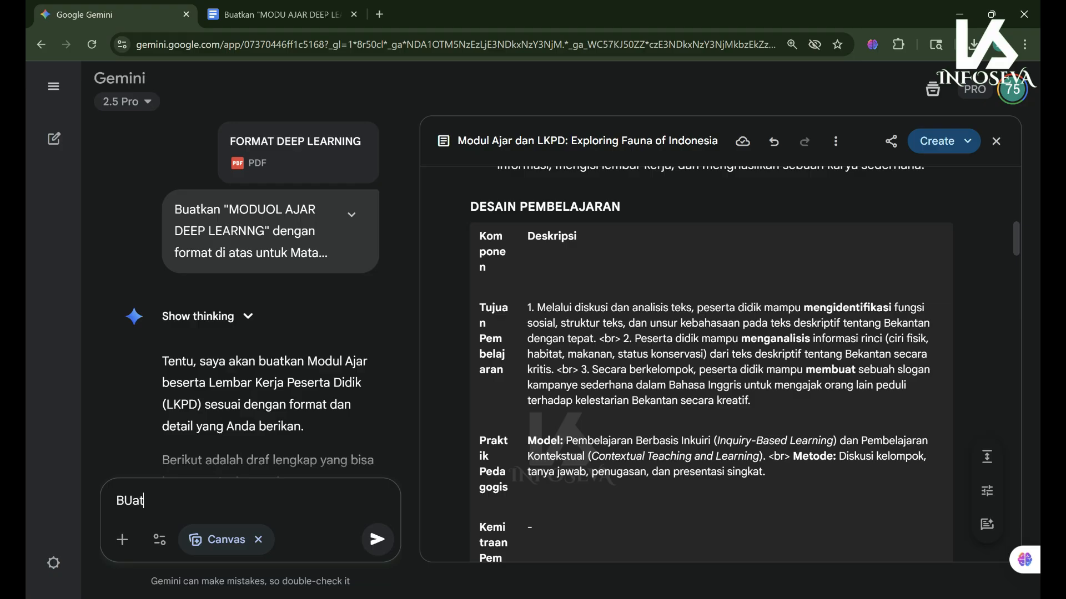
type("kan aplikasi pembela")
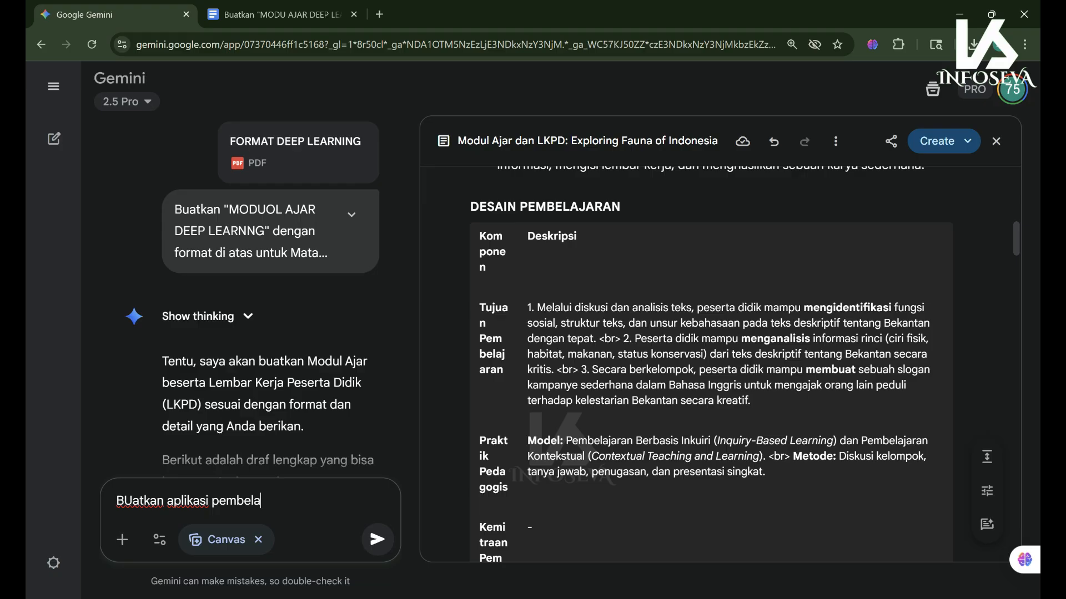
type("jaran Interakti")
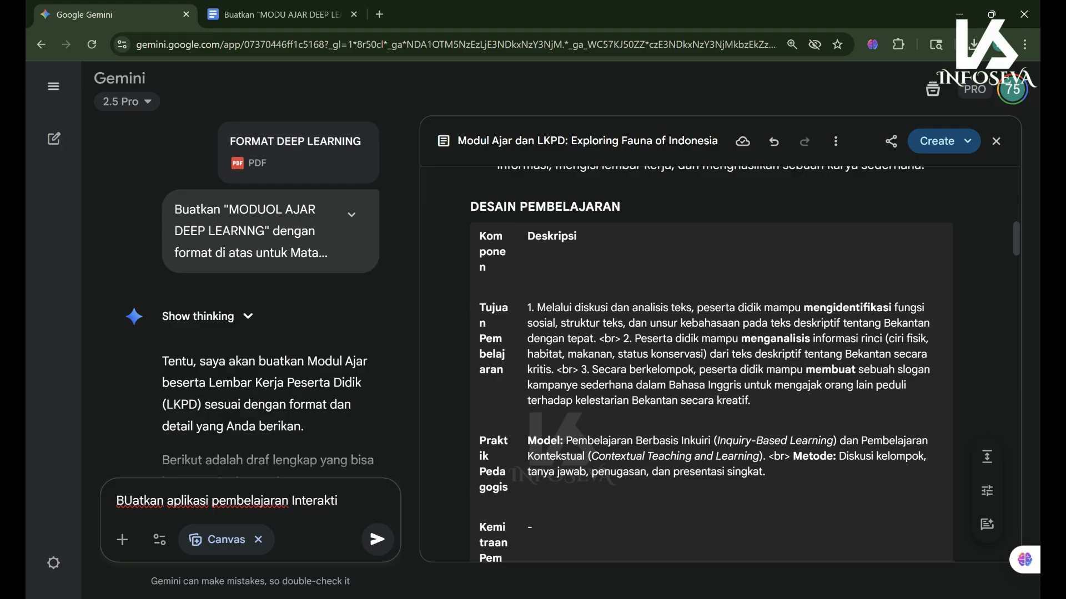
type("f dari modul pembe")
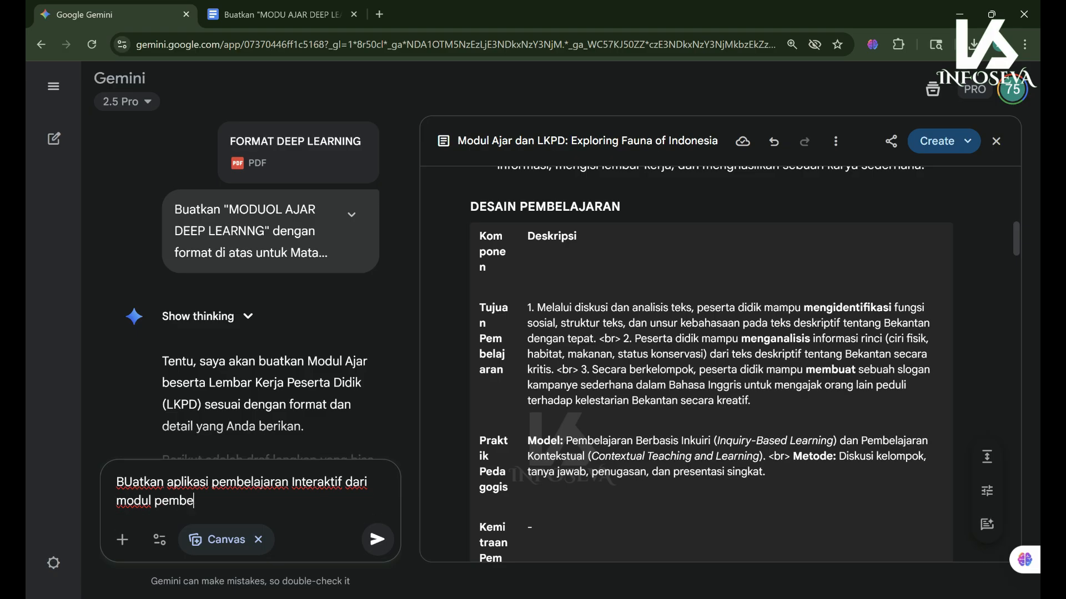
type("lajaran di atas")
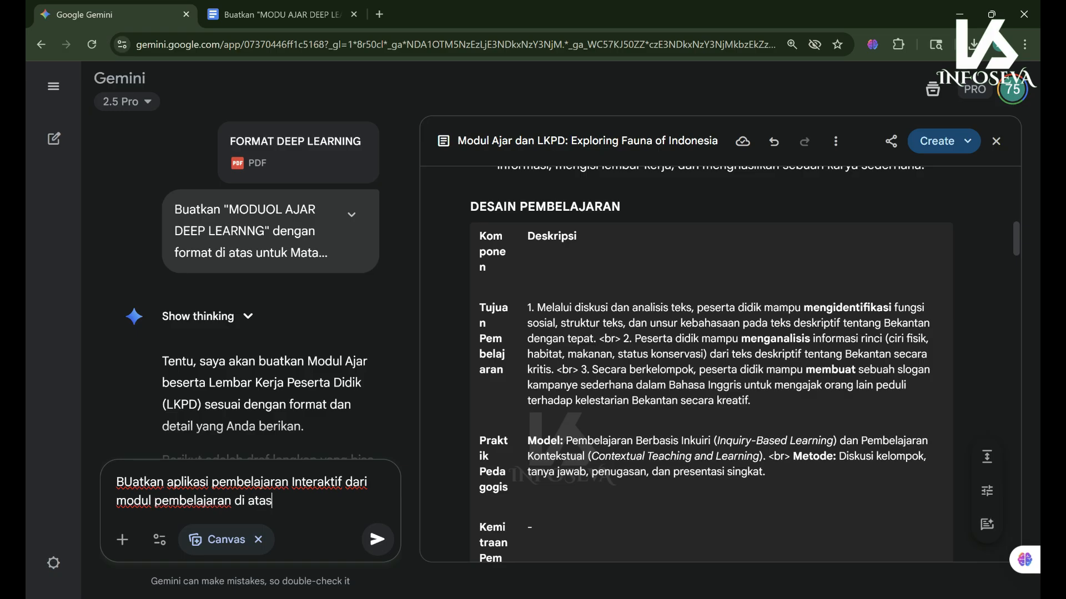
type(", buat semena")
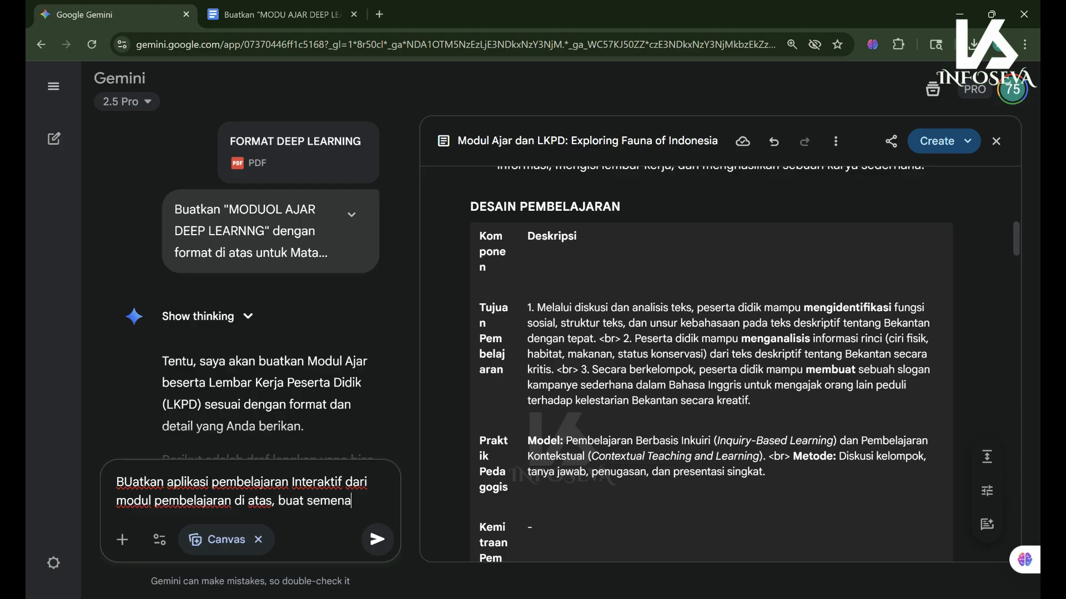
type("rik m")
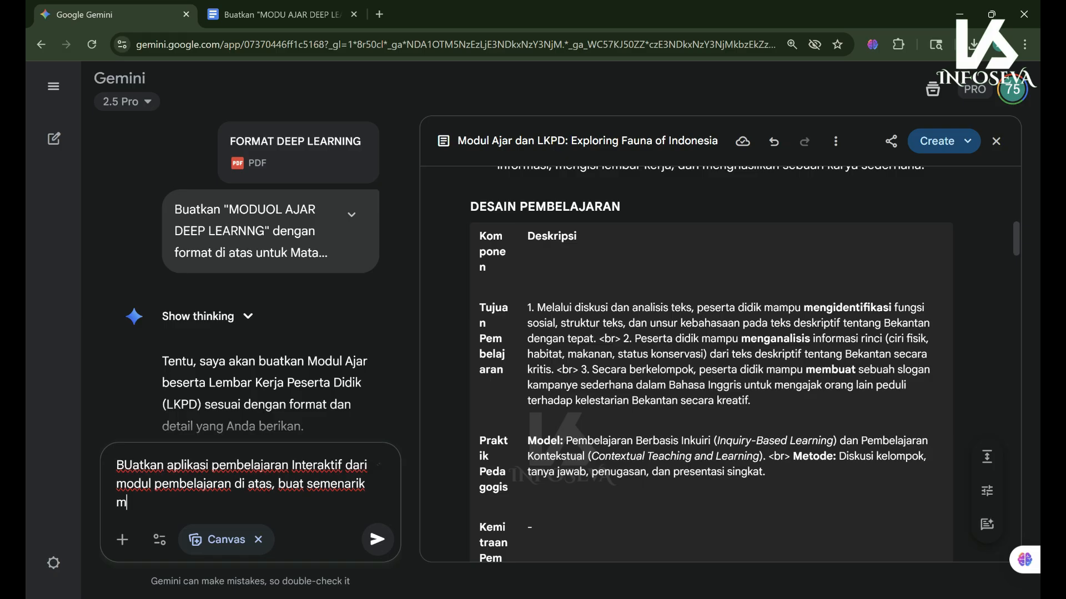
type("ungkin")
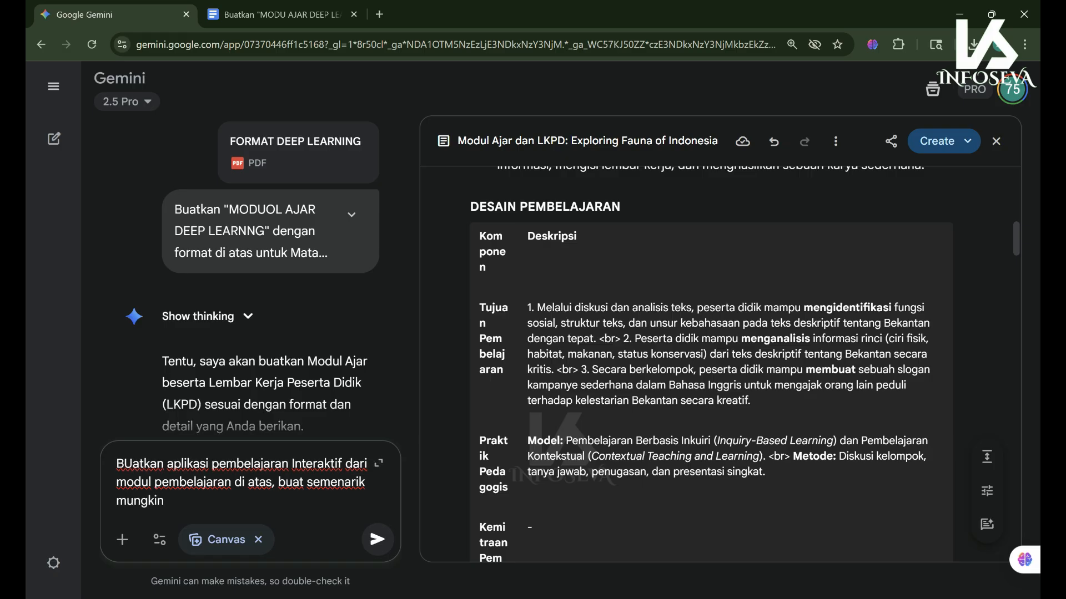
type("!")
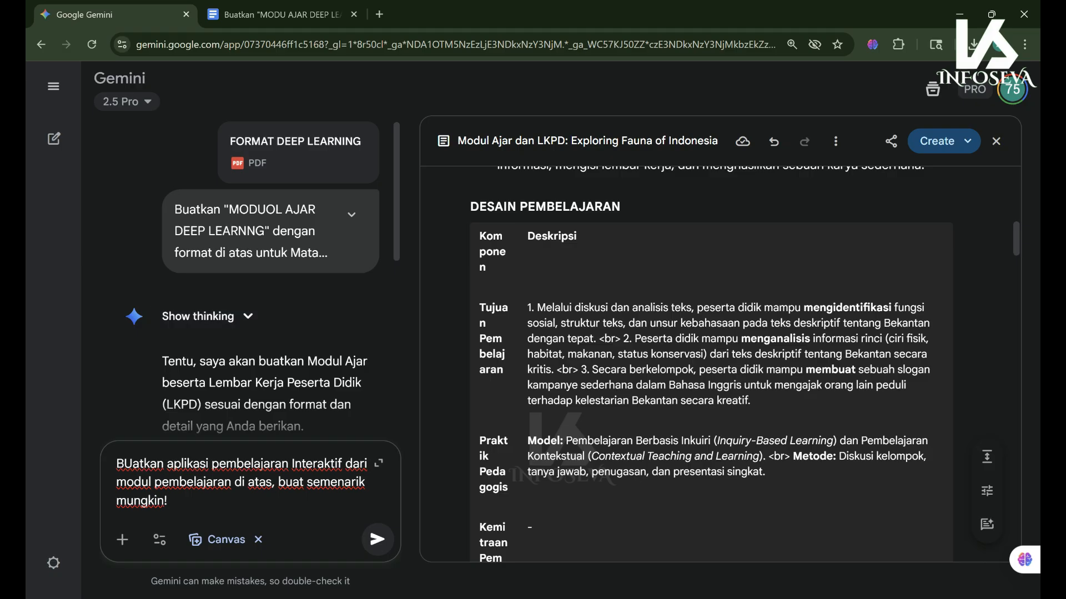
scroll(711, 360, "down", 20)
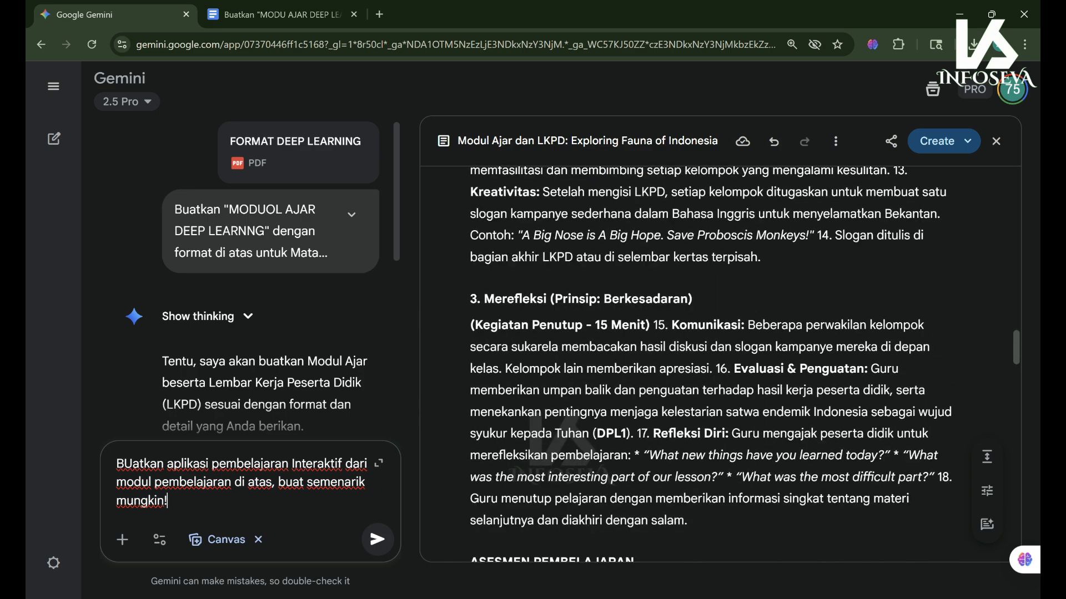
scroll(710, 360, "down", 10)
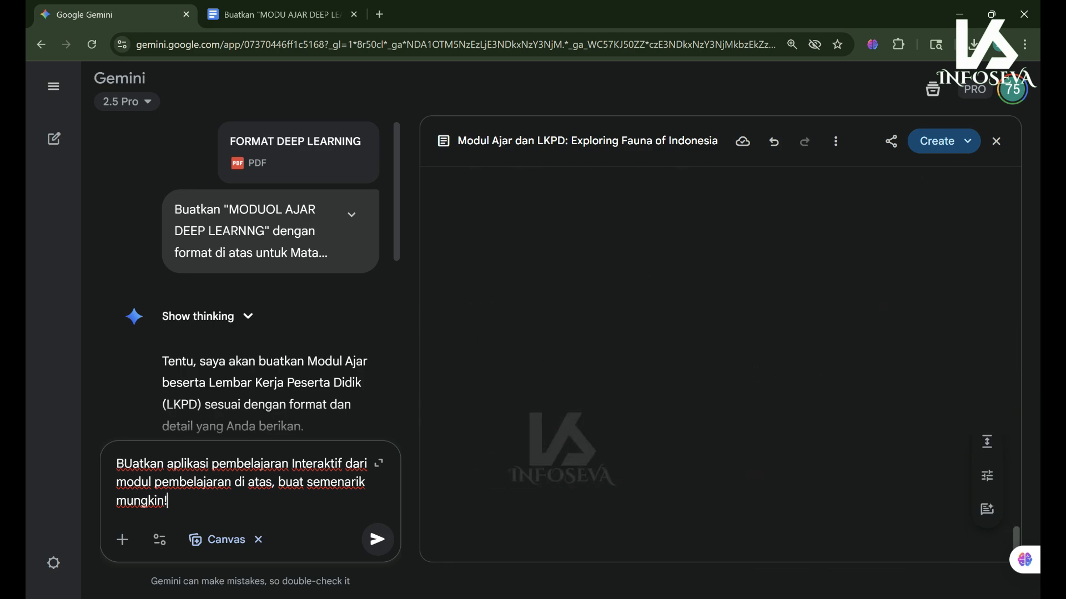
scroll(710, 361, "up", 20)
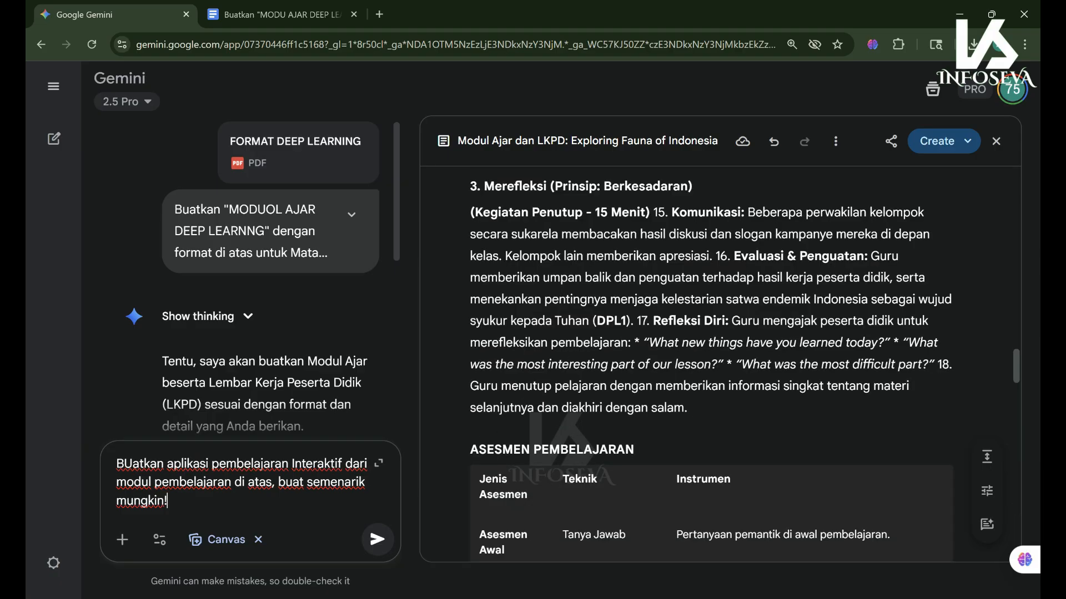
scroll(711, 360, "up", 5)
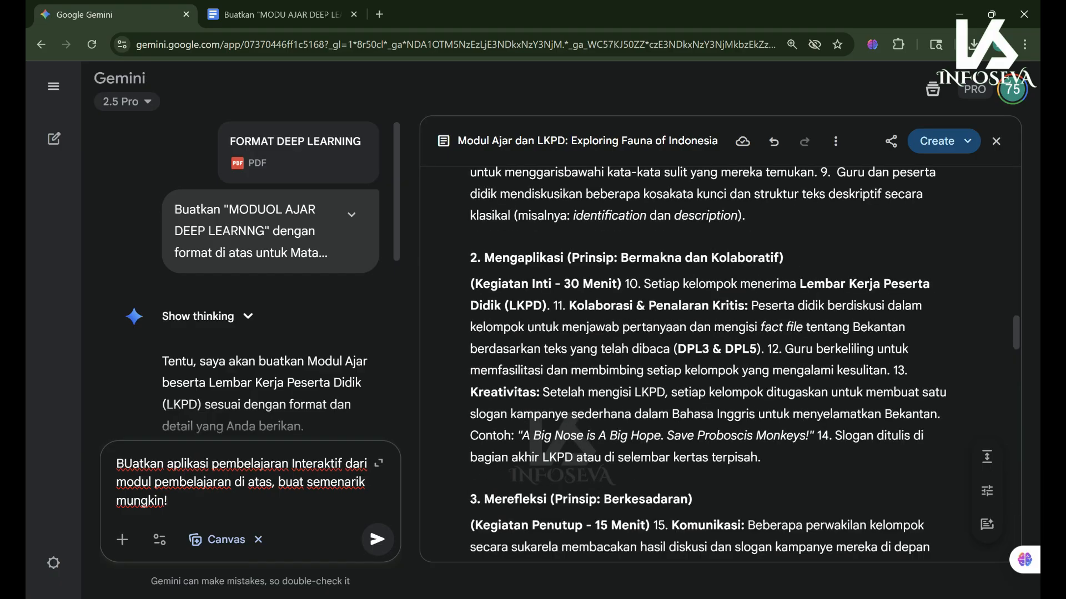
double_click(139, 463)
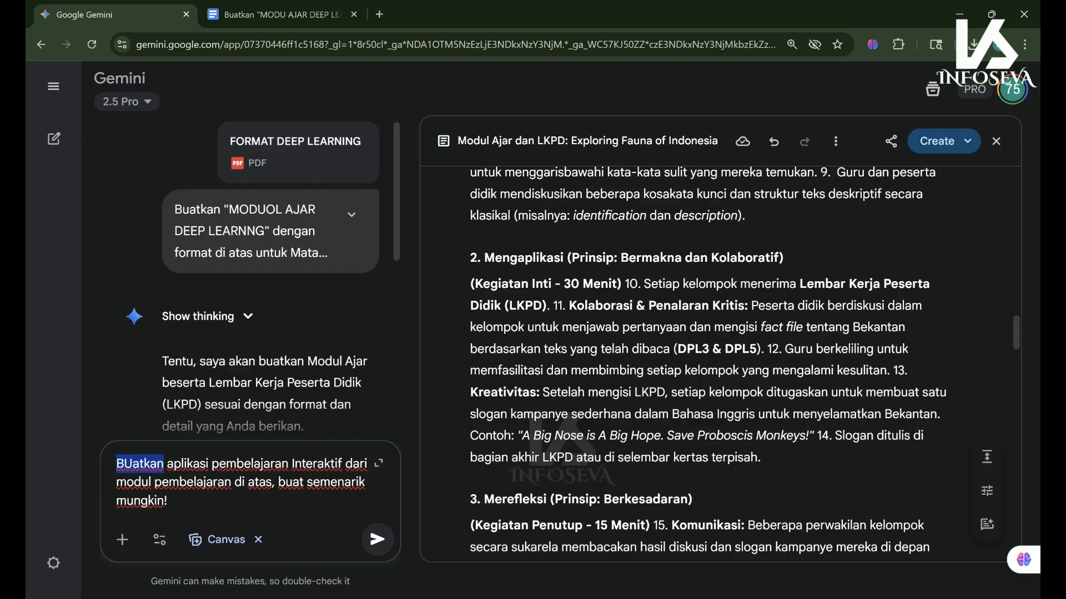
left_click(132, 464)
key("BackSpace")
type("u")
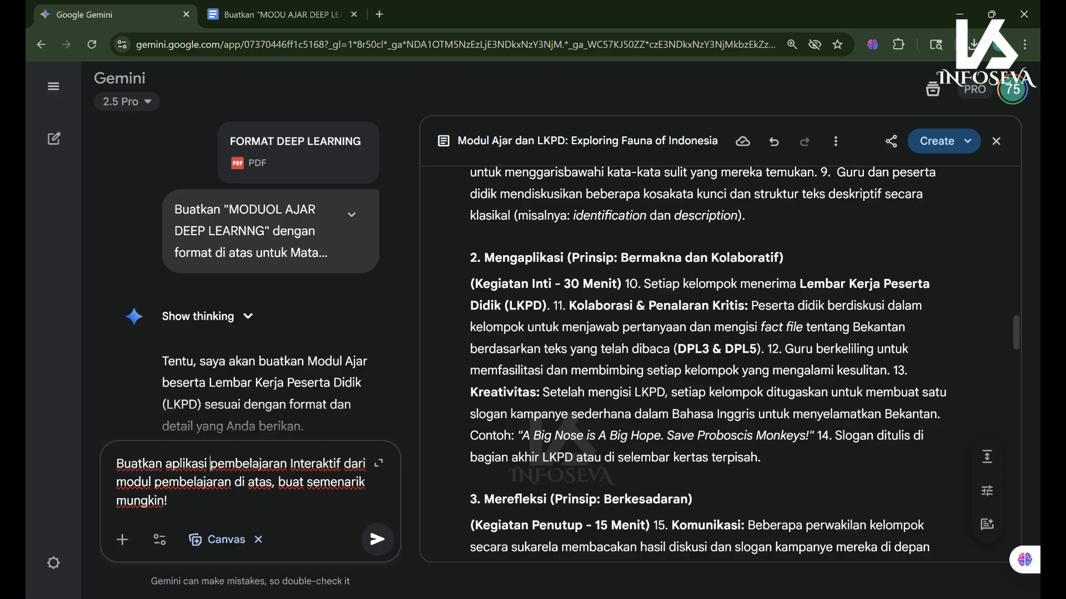
key("BackSpace")
type("/A")
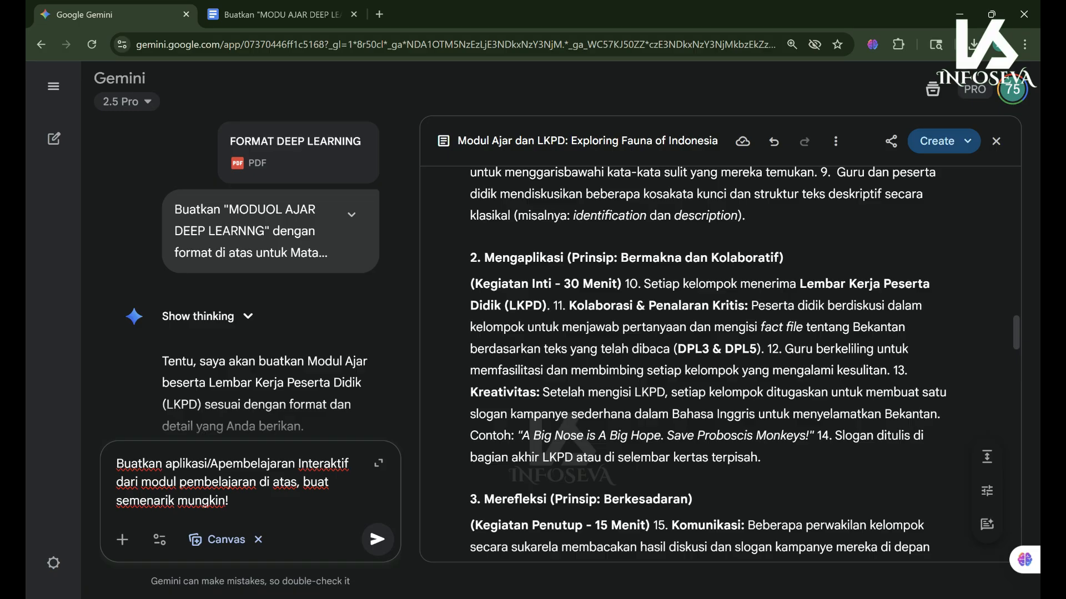
type("pp,")
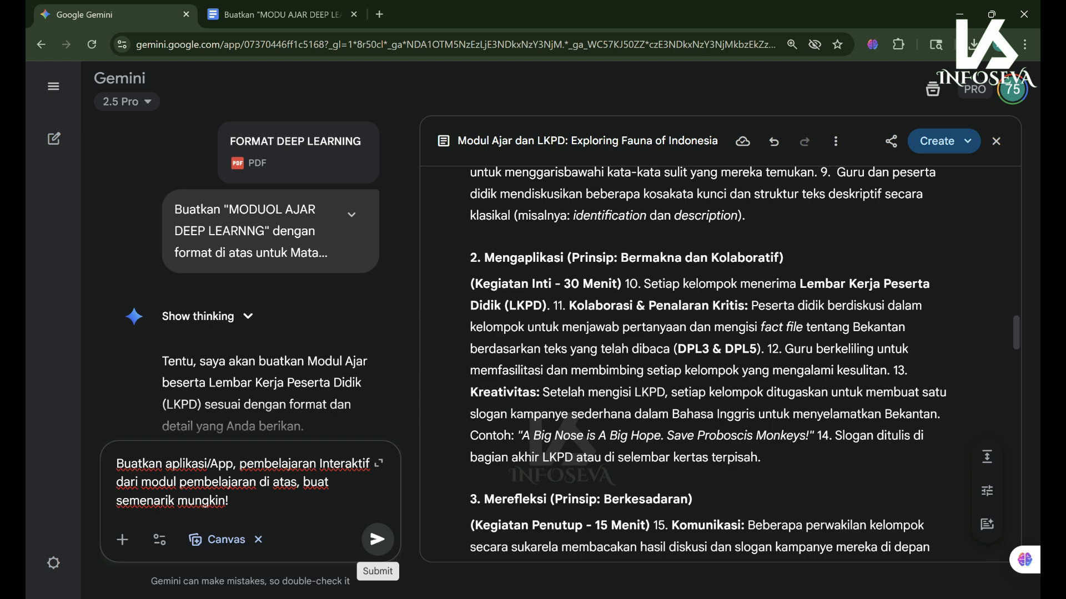
left_click(378, 539)
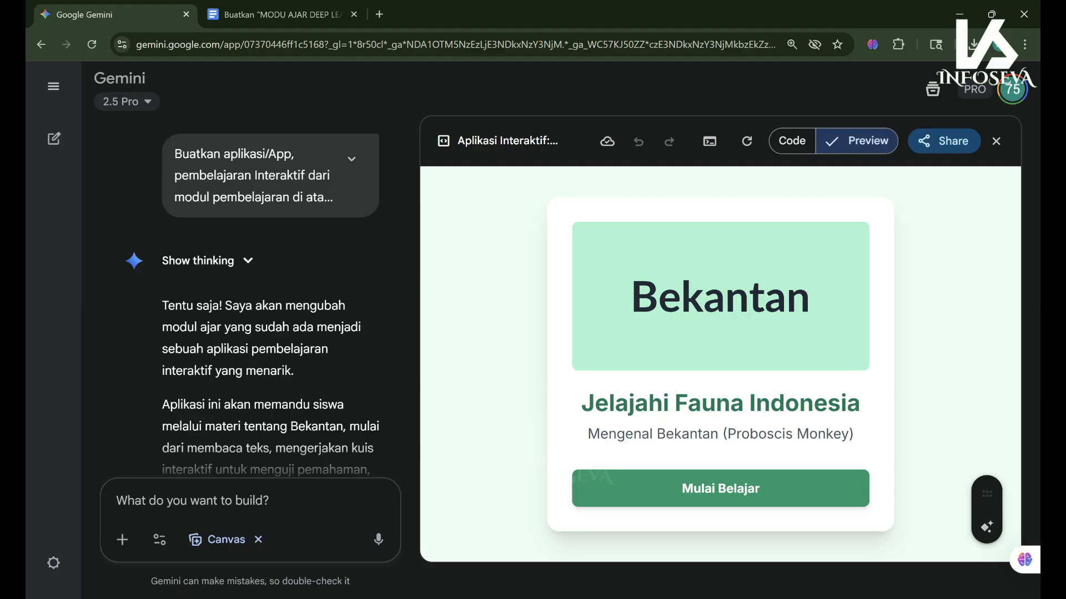
- Start the generated Bekantan app with 'Mulai Belajar' and scroll through the Yuk, Membaca! reading text
left_click(721, 488)
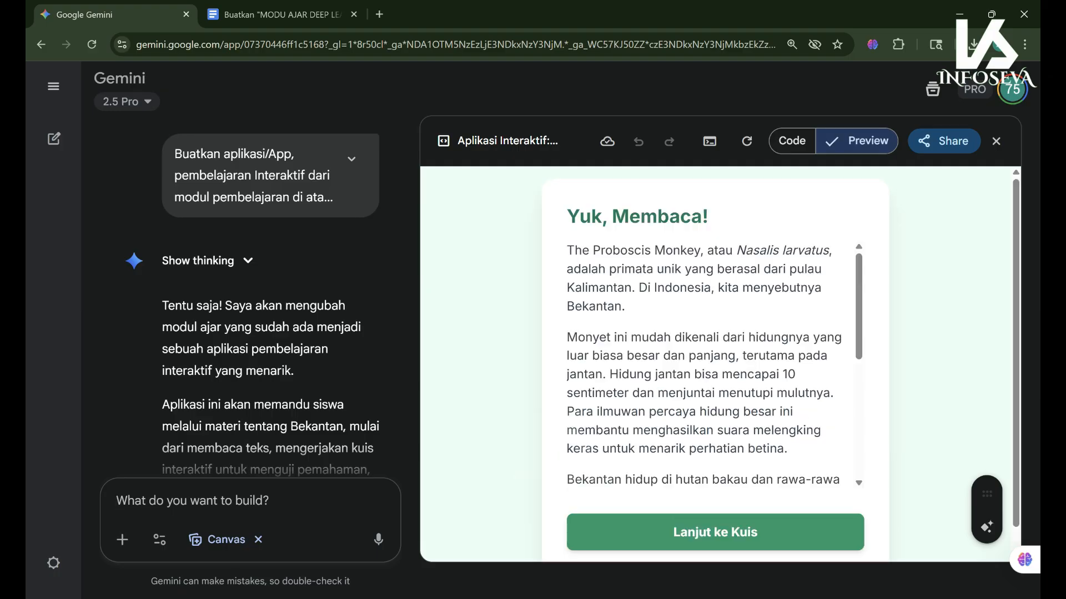
scroll(705, 364, "down", 4)
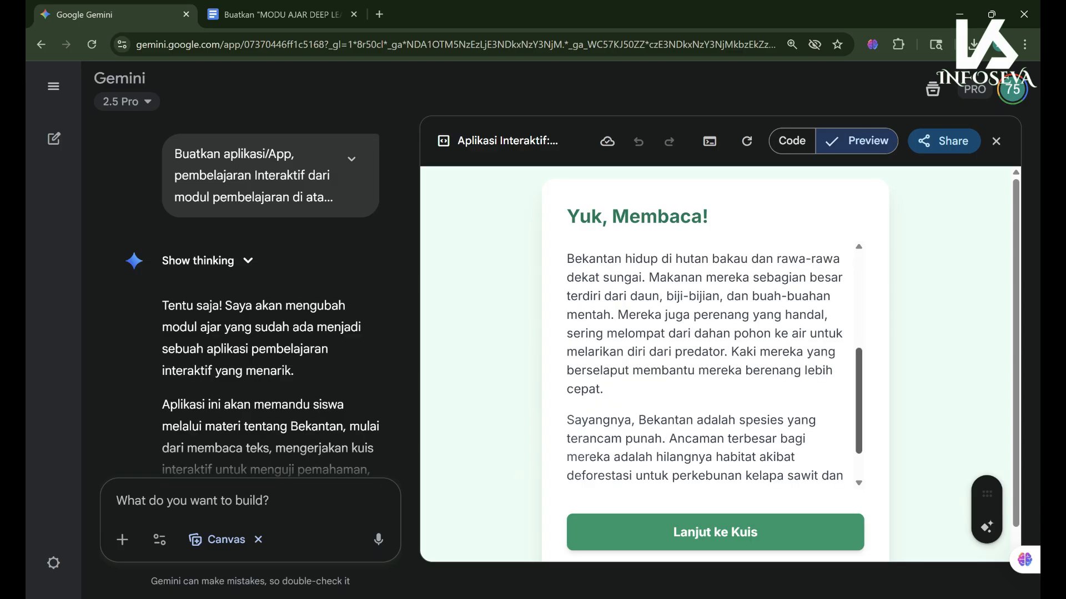
scroll(705, 364, "up", 1)
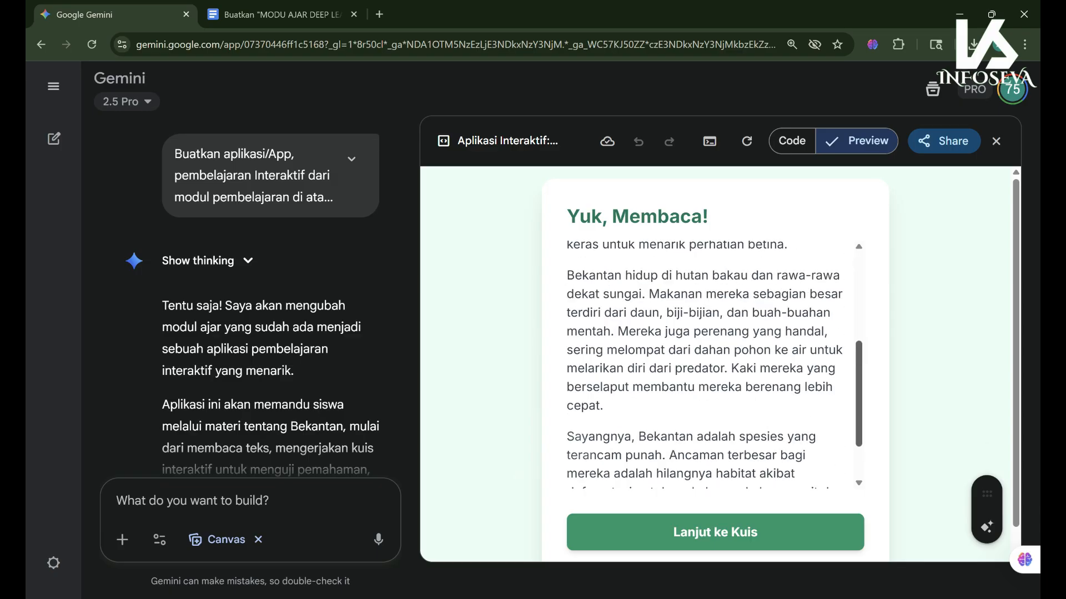
scroll(705, 363, "up", 4)
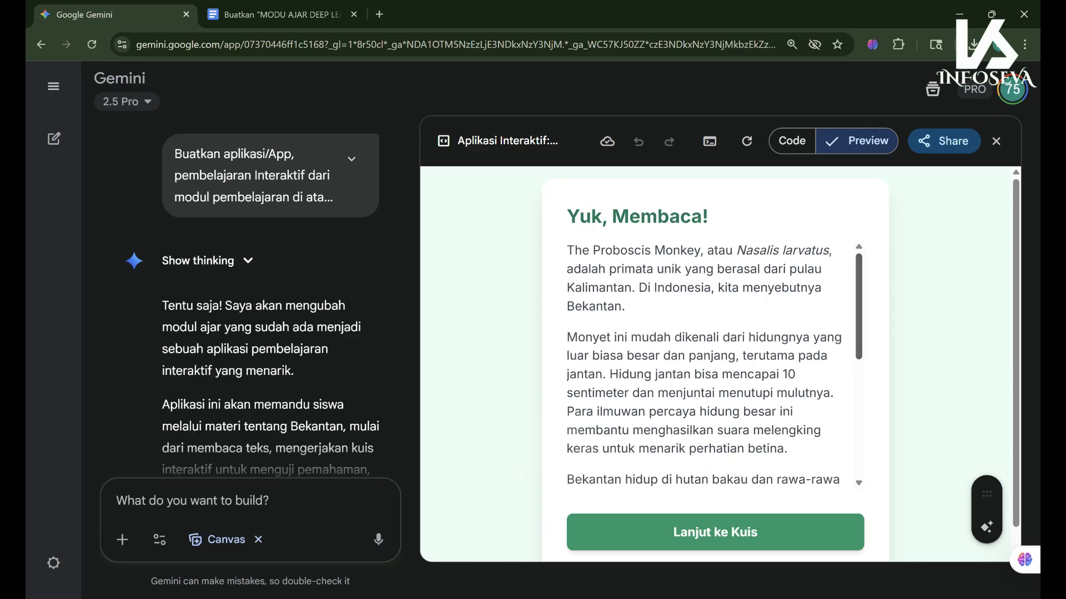
scroll(705, 363, "down", 5)
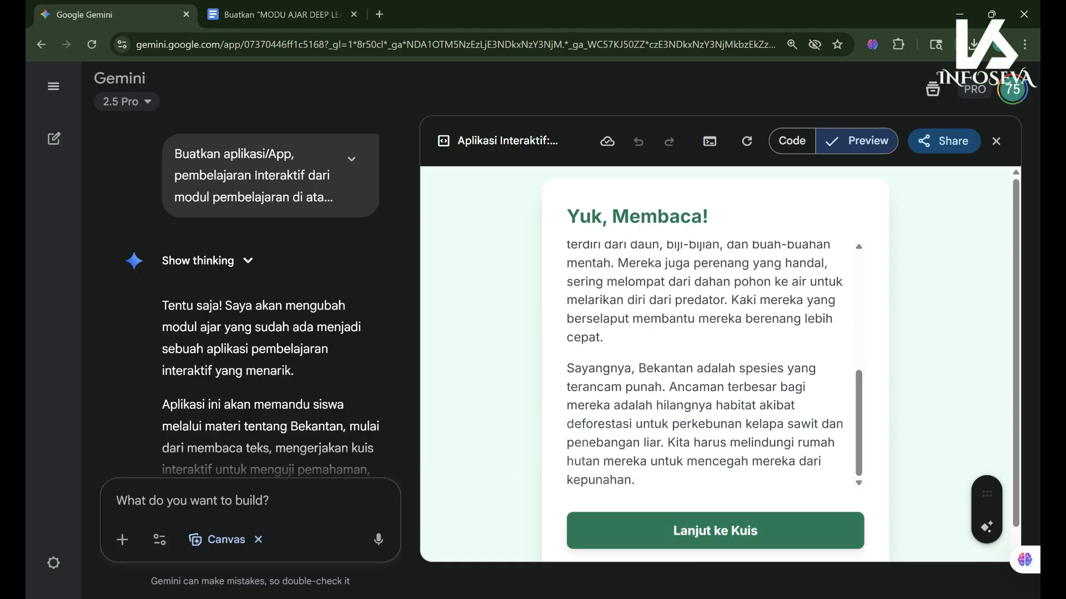
scroll(714, 364, "up", 5)
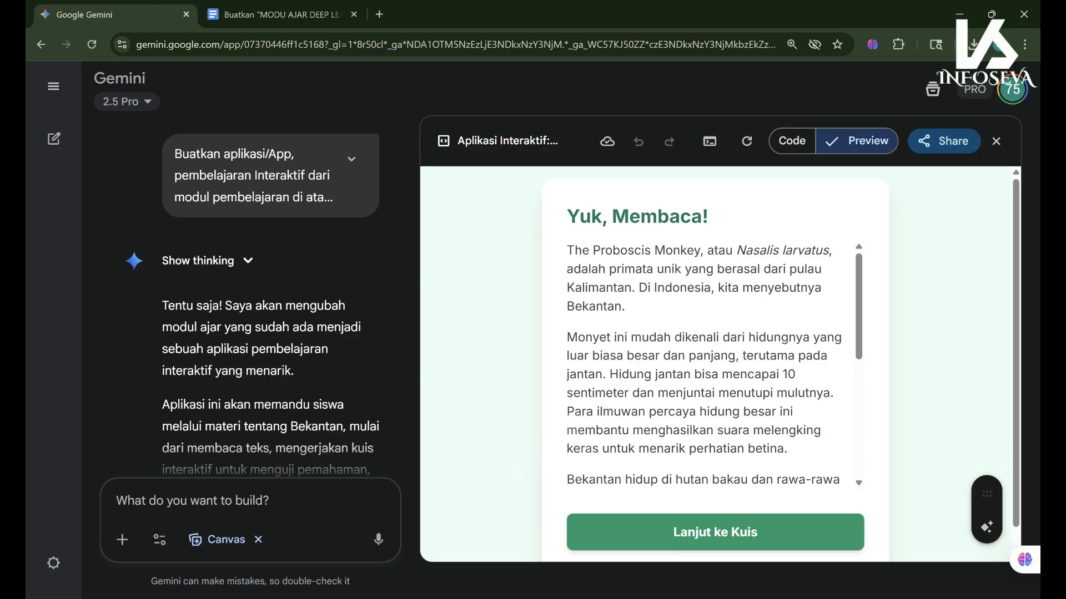
- Type the request 'buatkan icon dua bahasa : Bahasa Inggris dan Indonesia di pojok atas app/aplikasi'
type("buatkan icon ")
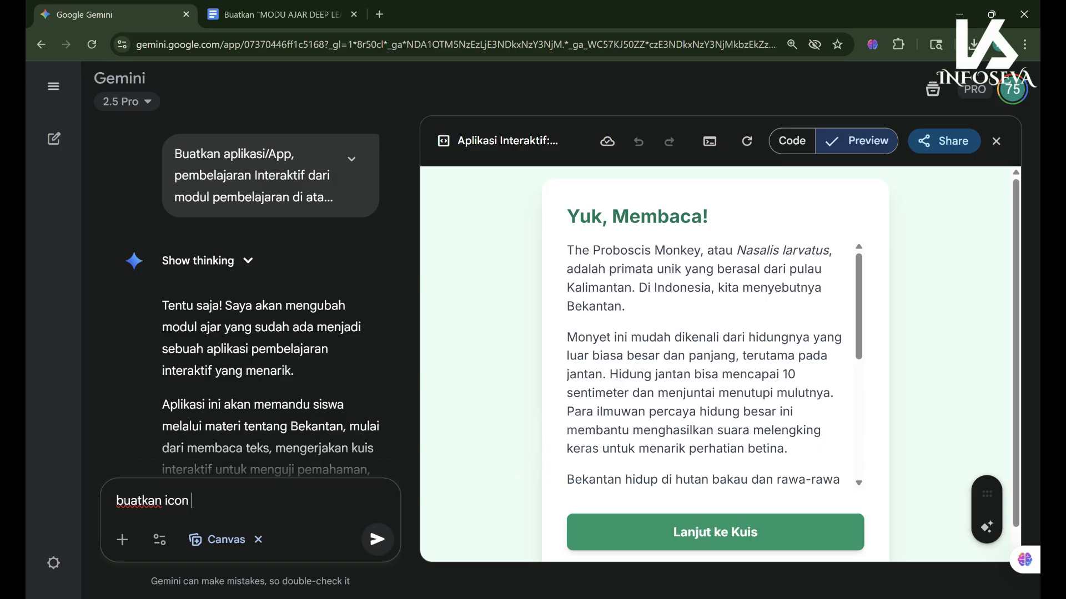
type("dua bahasa : ")
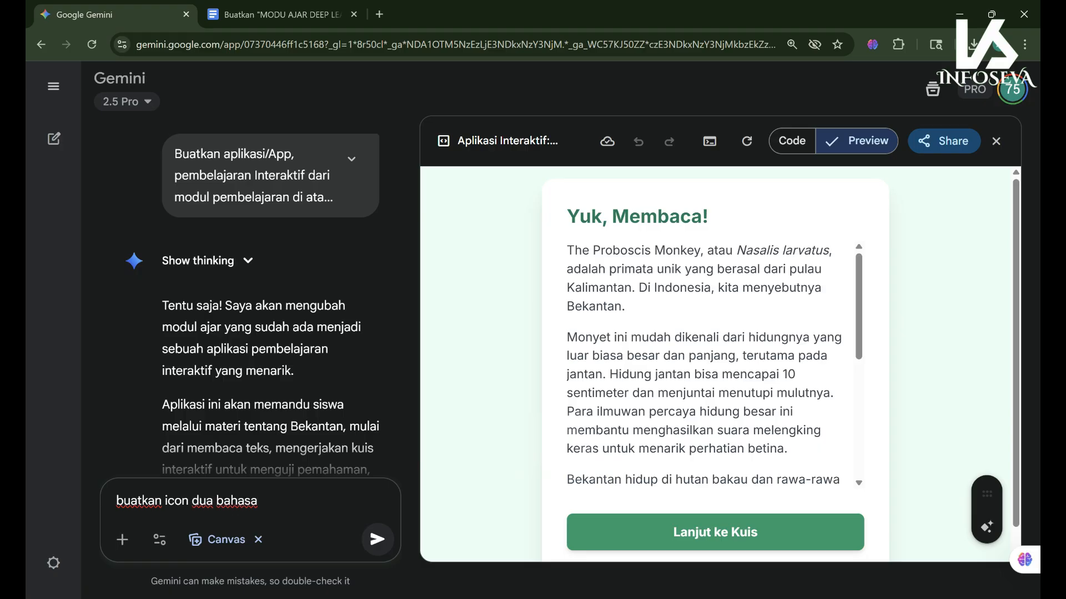
type("Bahasa Inggris dan Ind")
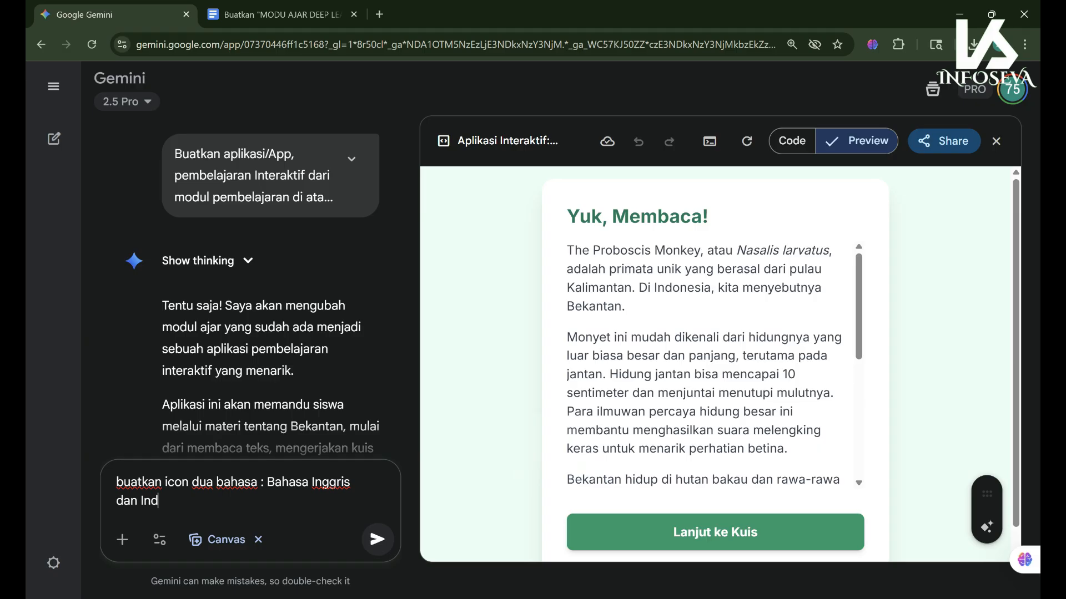
type("onesia di")
type("pojok atas app/aplikasi")
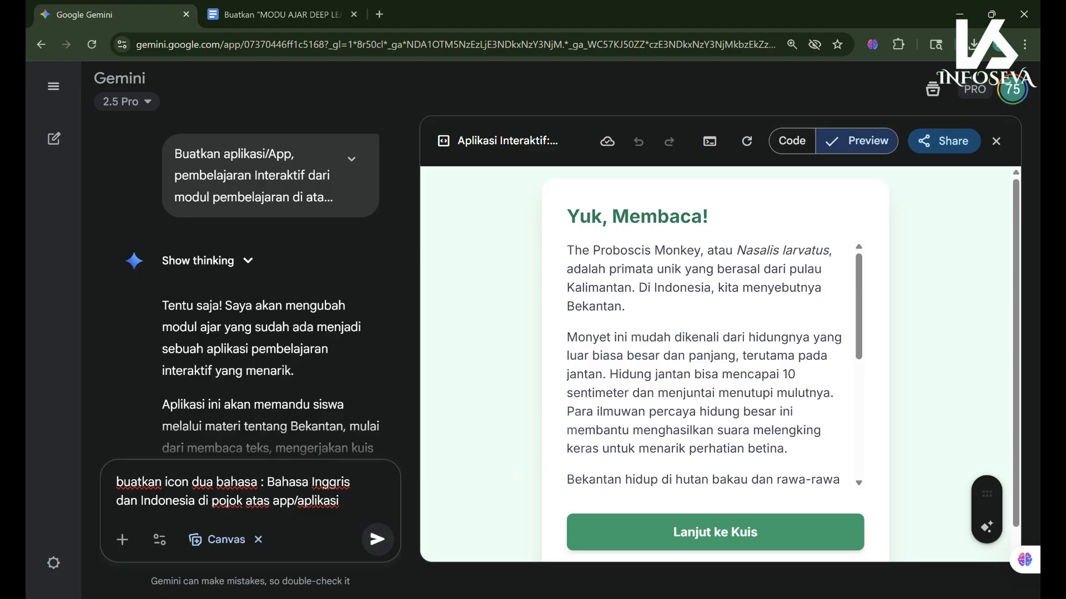
- Send the bilingual icon request so Gemini regenerates the app with ID and EN buttons
left_click(378, 539)
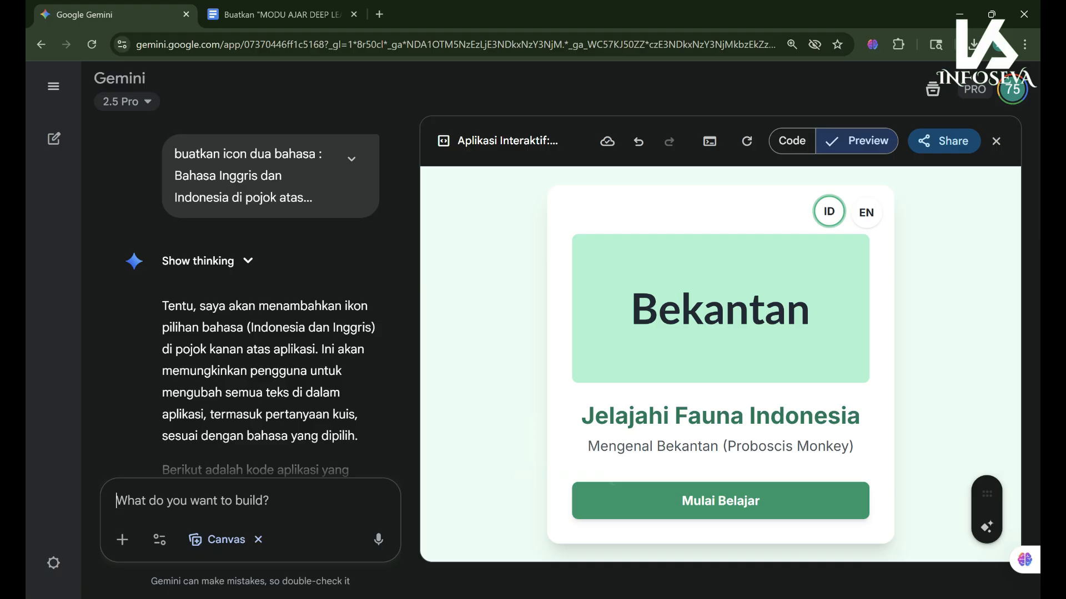
- Toggle the app between English and Indonesian, start the lesson, and view the reading page in English
left_click(866, 211)
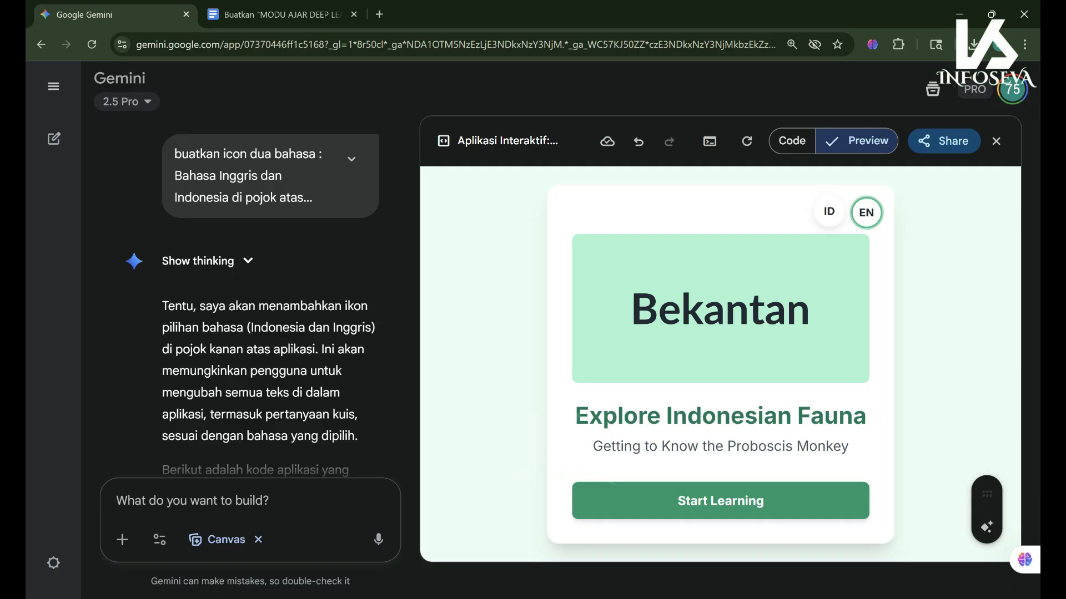
left_click(828, 211)
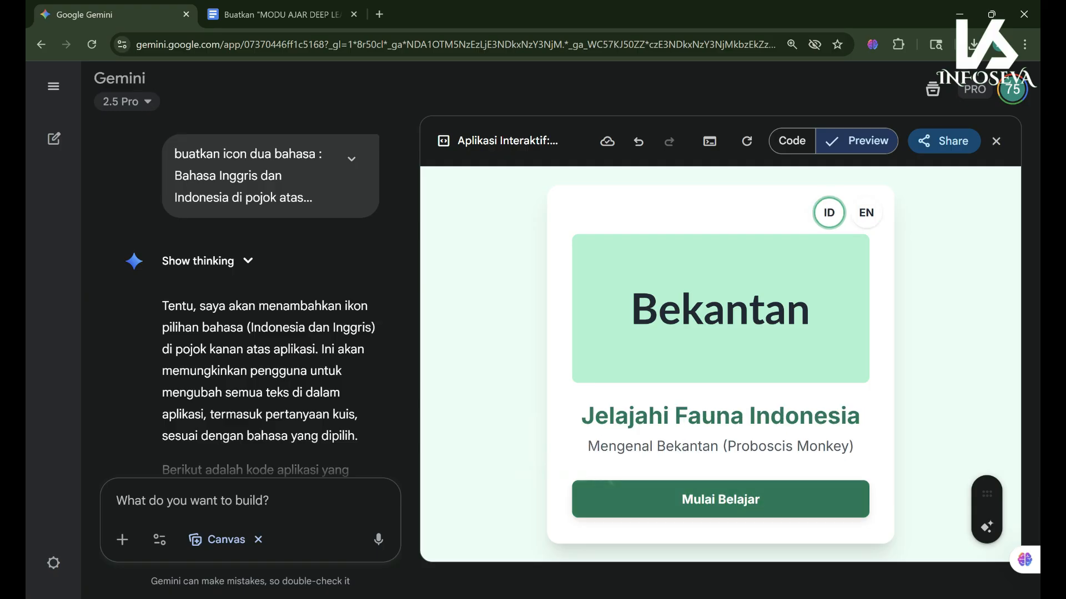
left_click(720, 499)
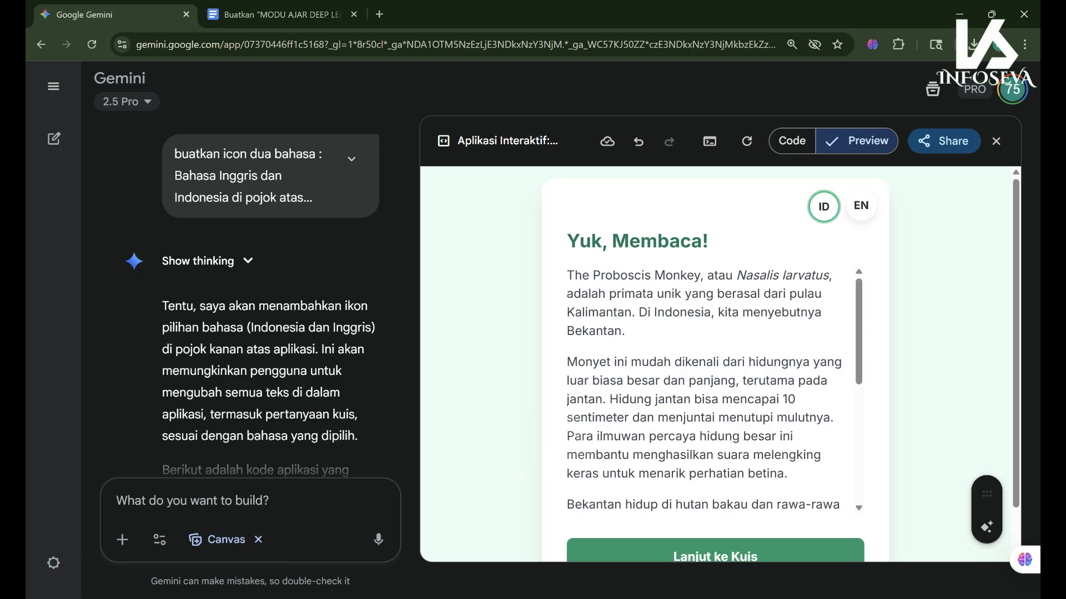
left_click(861, 206)
scroll(705, 388, "down", 4)
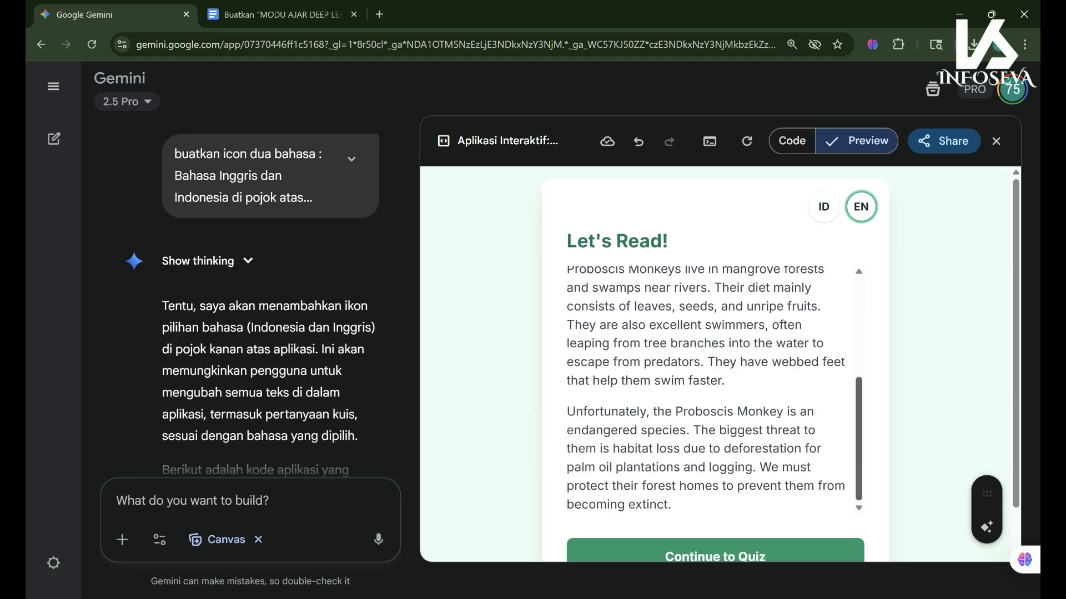
- Answer quiz question 1 with Bekantan and question 2 with Mangrove Forests and Swamps, then switch to Indonesian
double_click(715, 557)
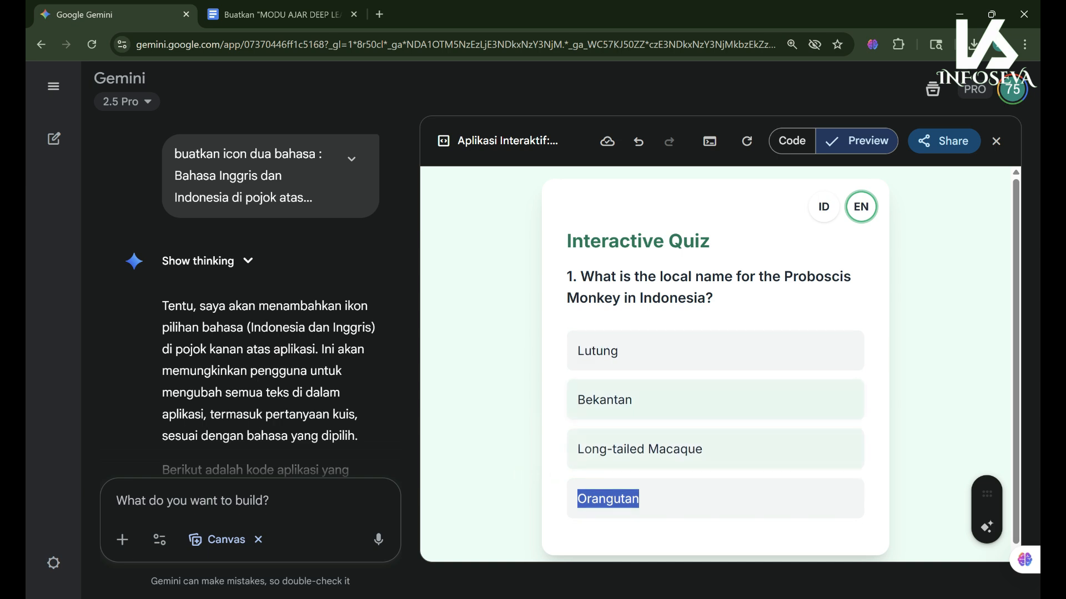
left_click(715, 401)
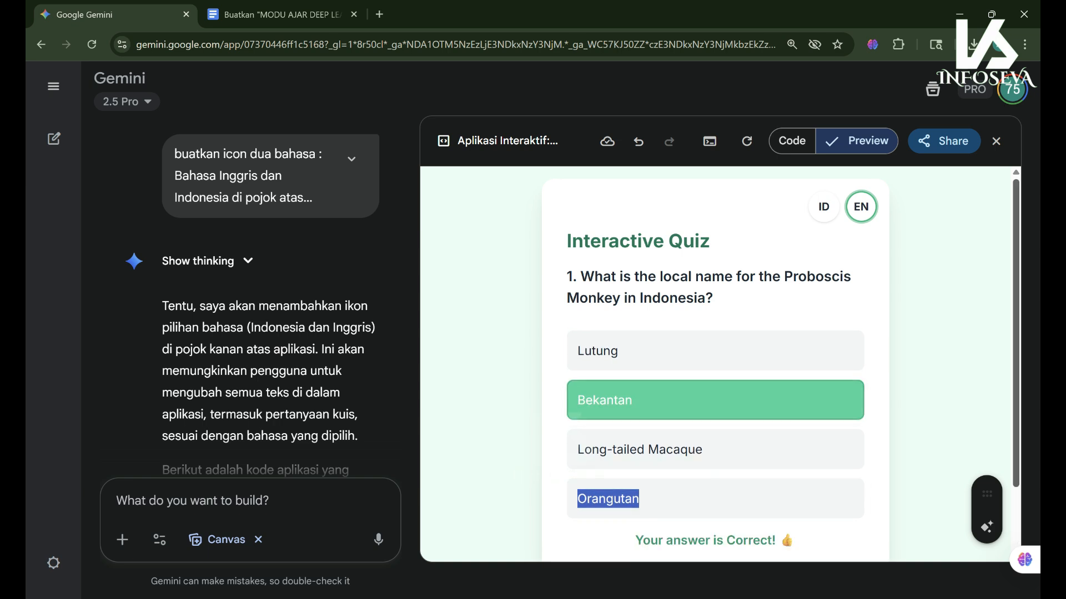
left_click_drag(1015, 389, 1015, 461)
left_click(715, 502)
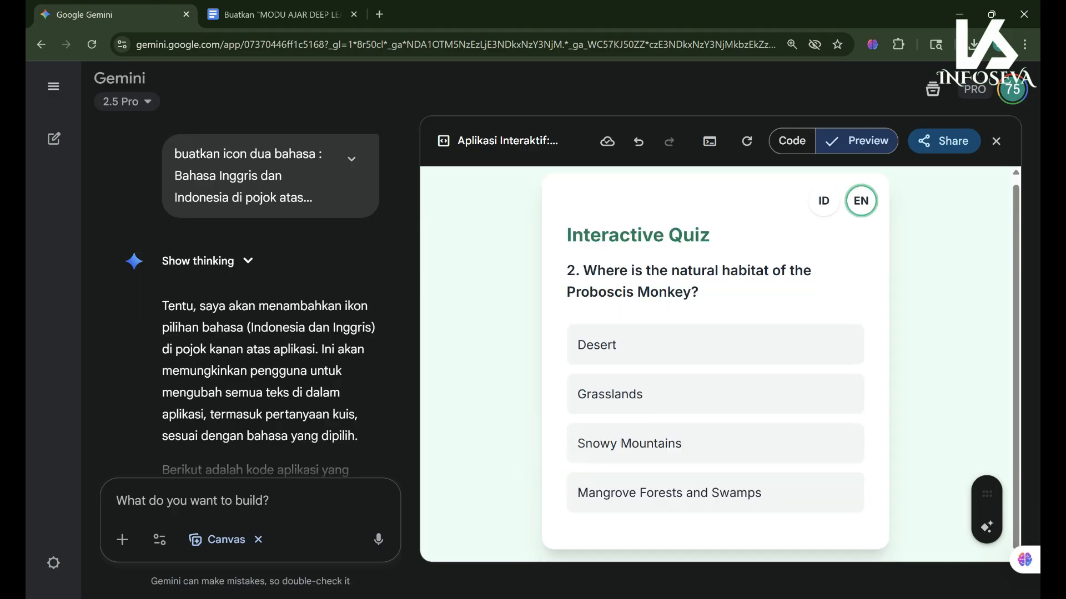
left_click(715, 495)
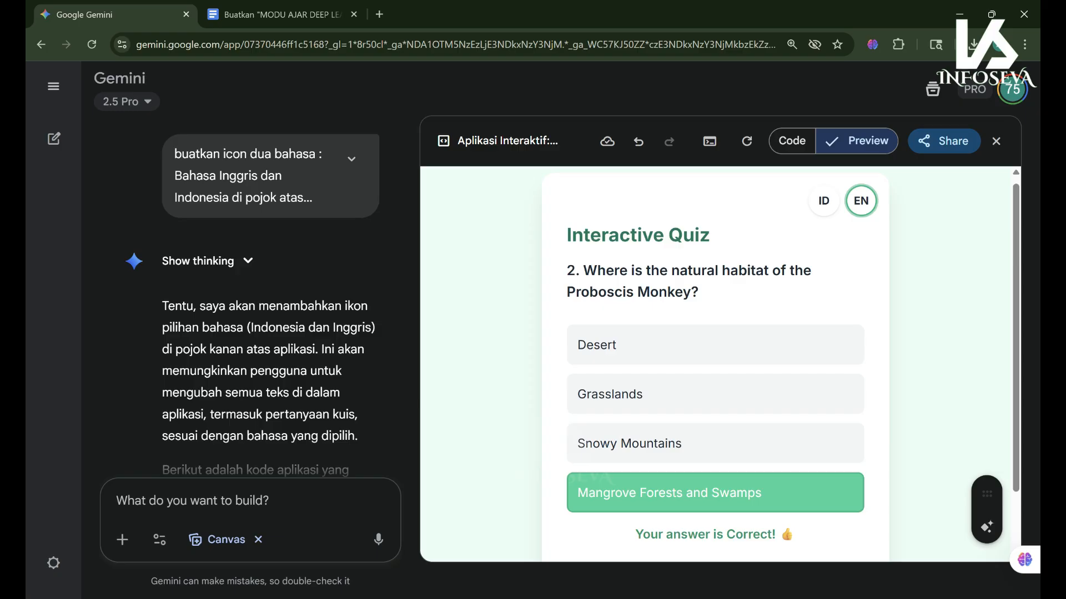
left_click(823, 201)
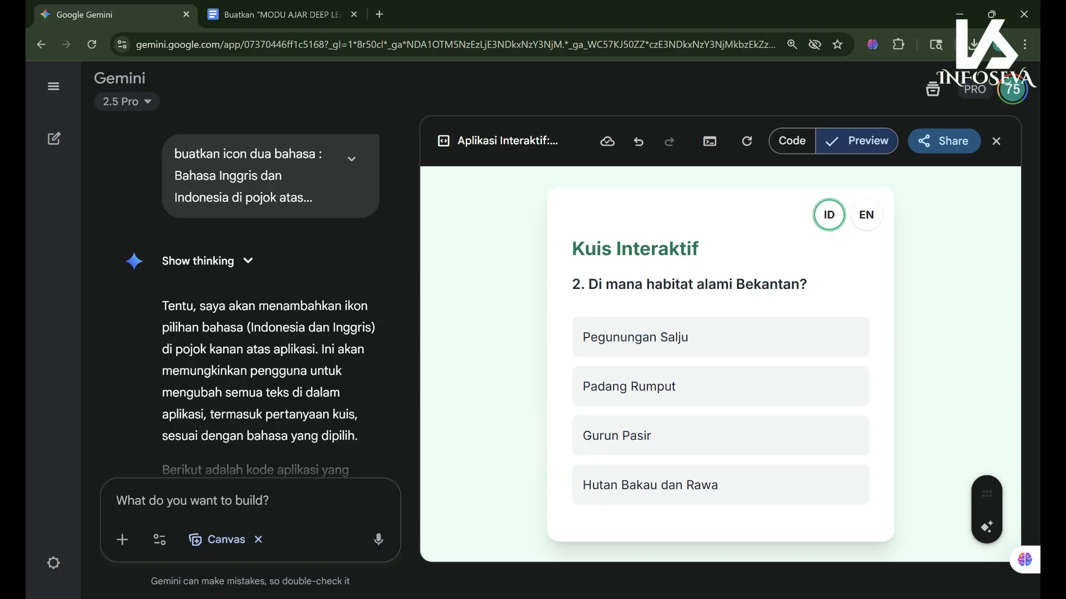
- Open the canvas's sharing options
left_click(945, 141)
left_click(944, 141)
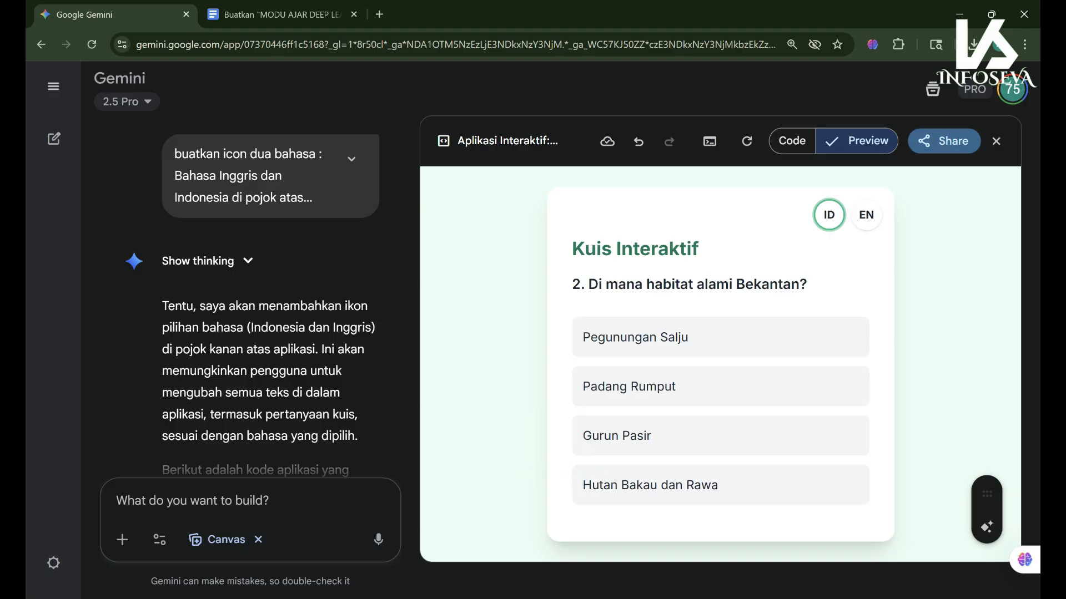
left_click(944, 140)
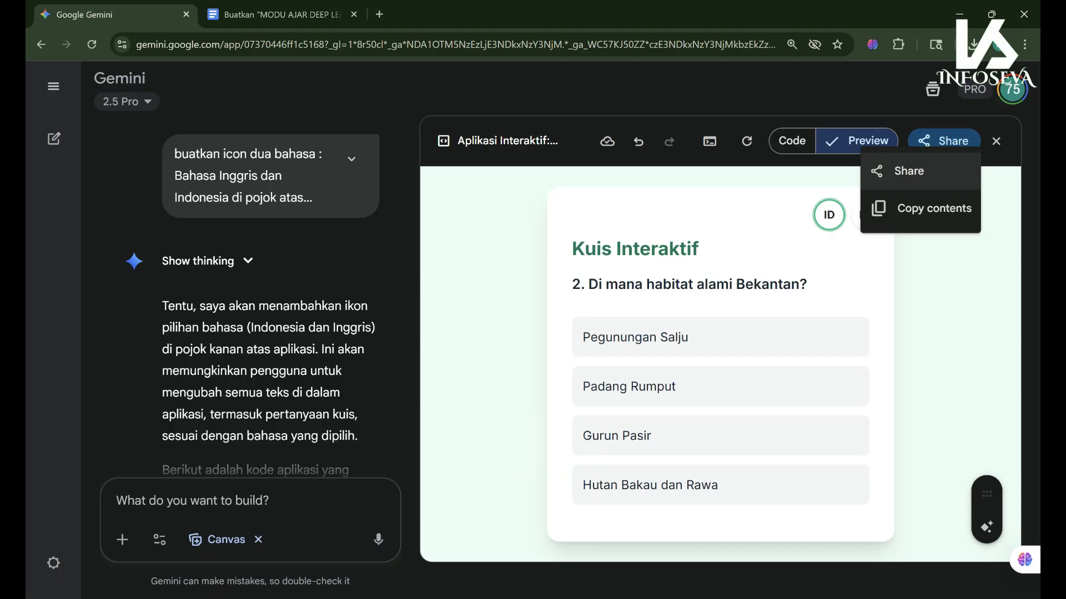
- Create and copy a public share link for the Bekantan canvas, then switch to Microsoft Edge
left_click(909, 171)
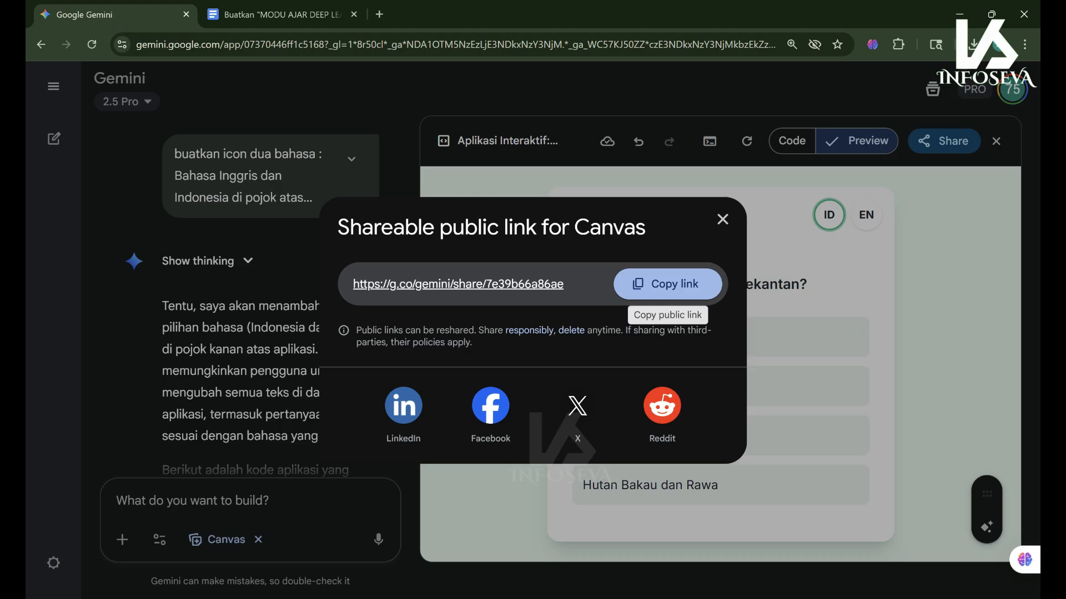
left_click(667, 284)
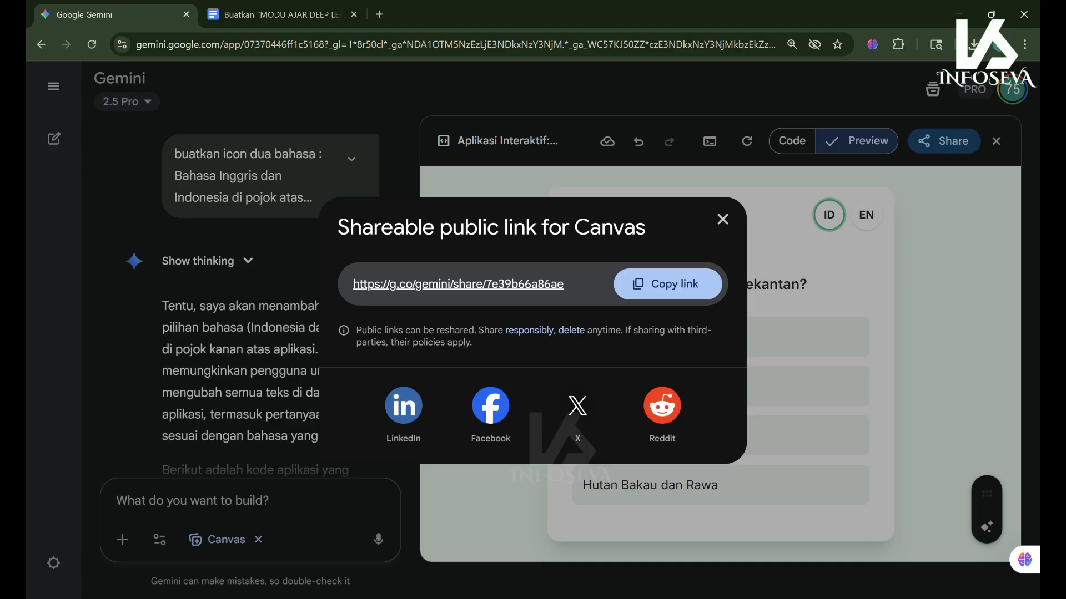
left_click(466, 593)
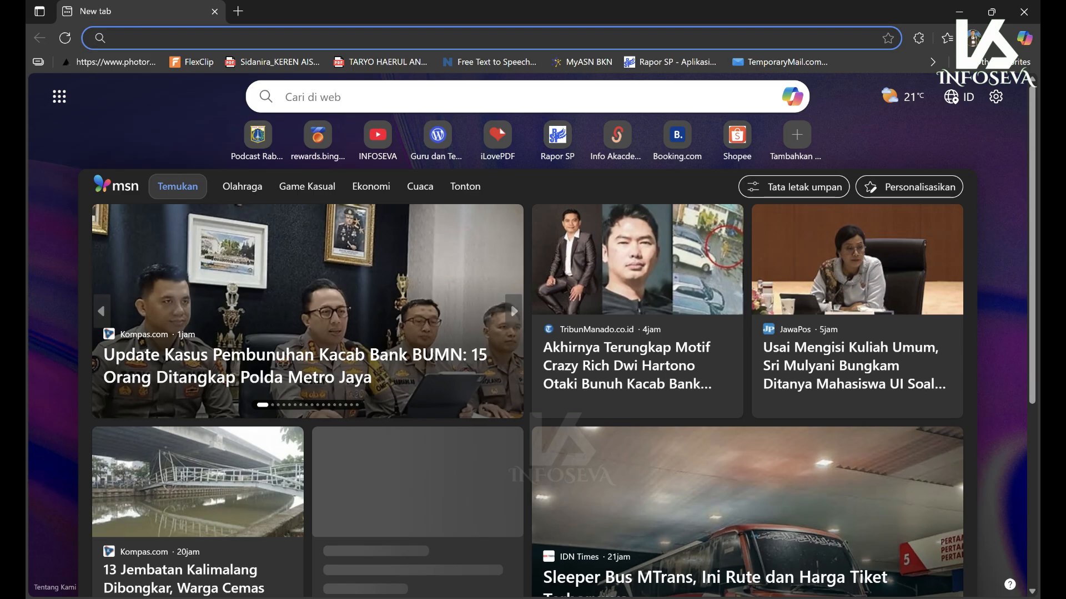
- Paste the copied Gemini share link into Edge's address bar and load it
key("ctrl+v")
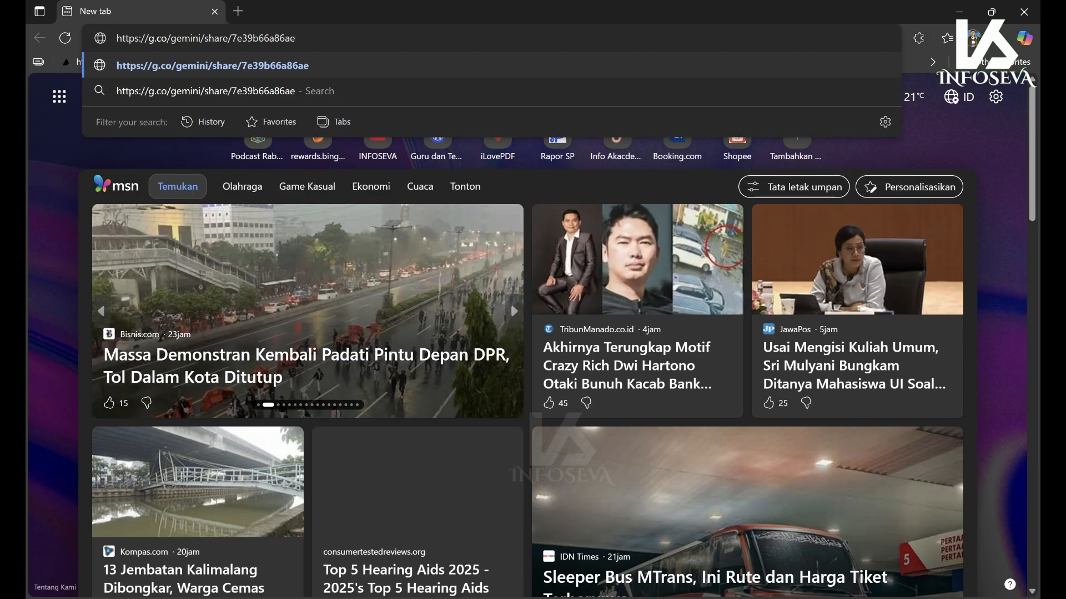
key("Return")
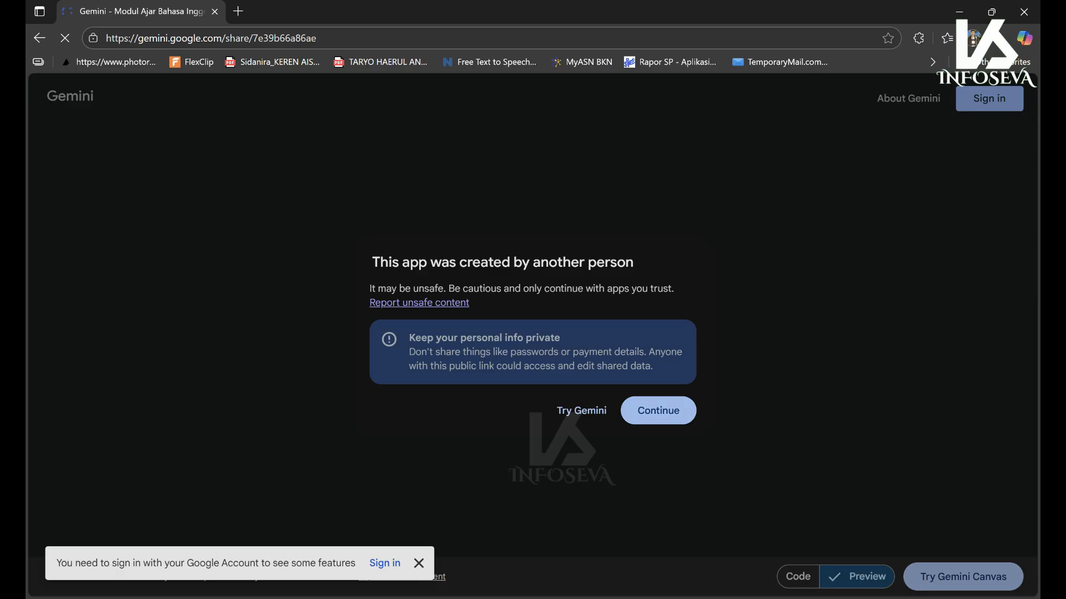
- Continue past the warning, switch the shared app to English, start learning, and scroll the Let's Read! page
left_click(658, 411)
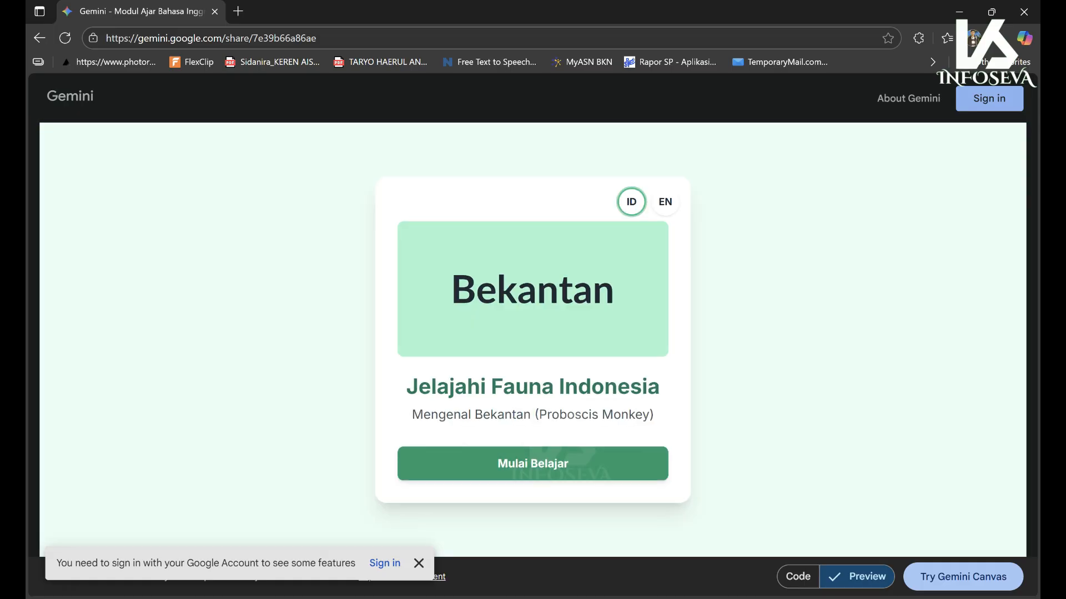
left_click(665, 201)
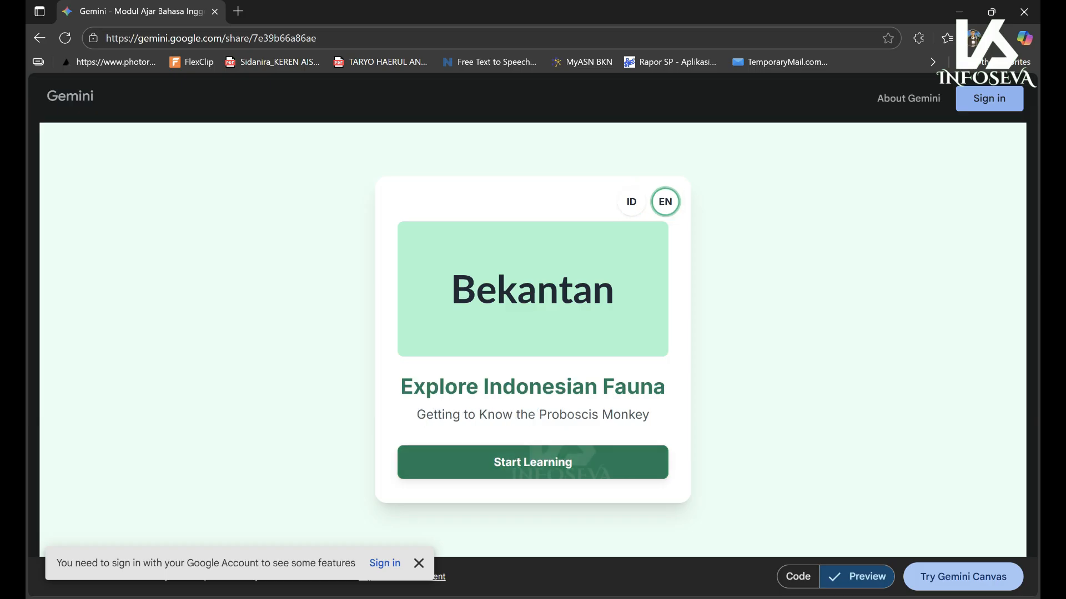
double_click(519, 466)
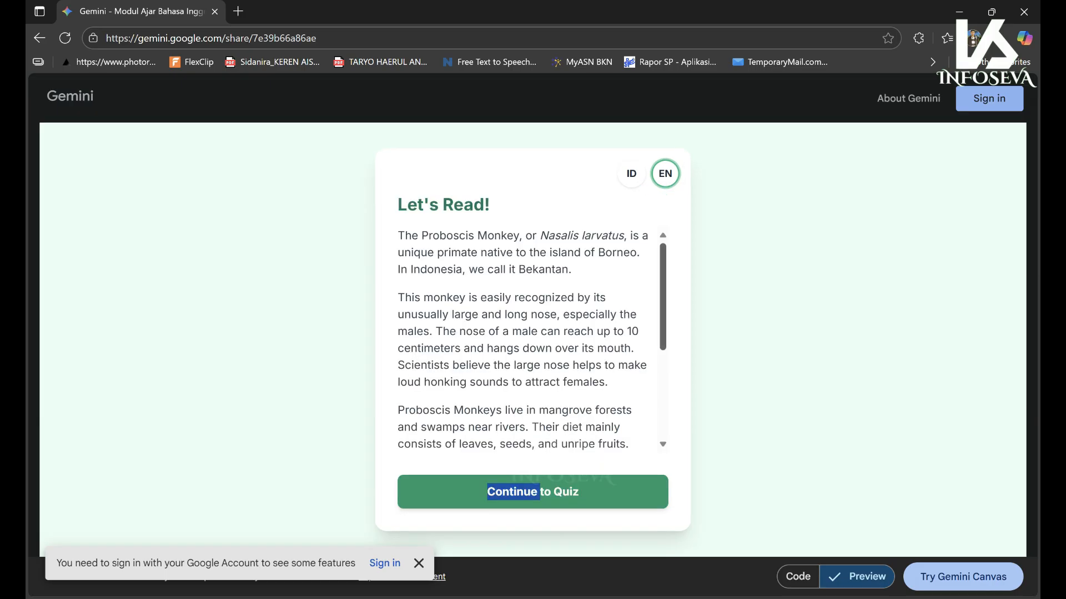
scroll(525, 340, "down", 3)
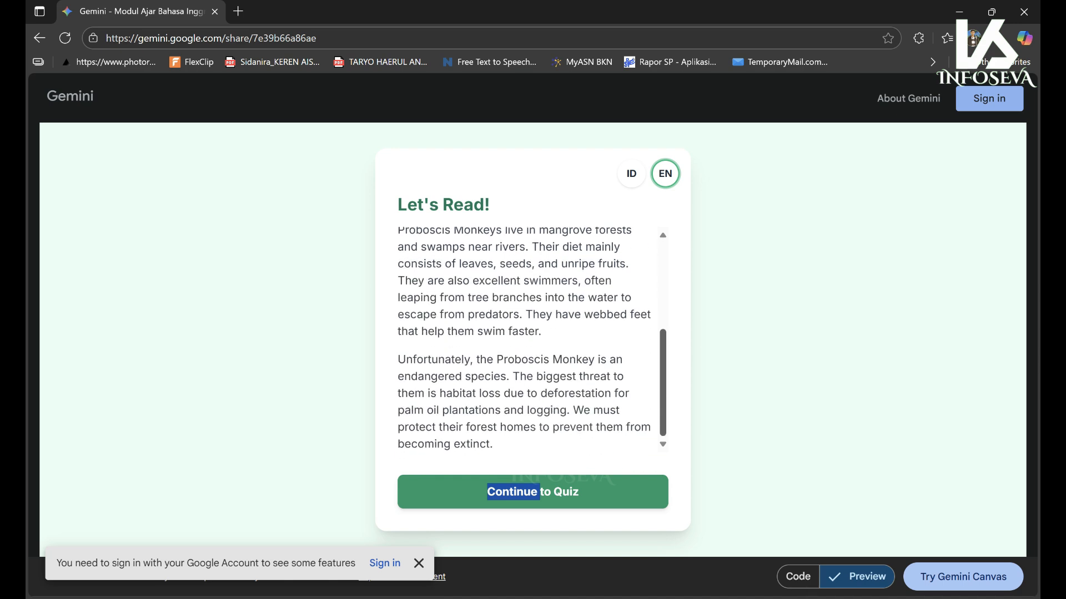
scroll(525, 340, "up", 3)
scroll(532, 341, "down", 3)
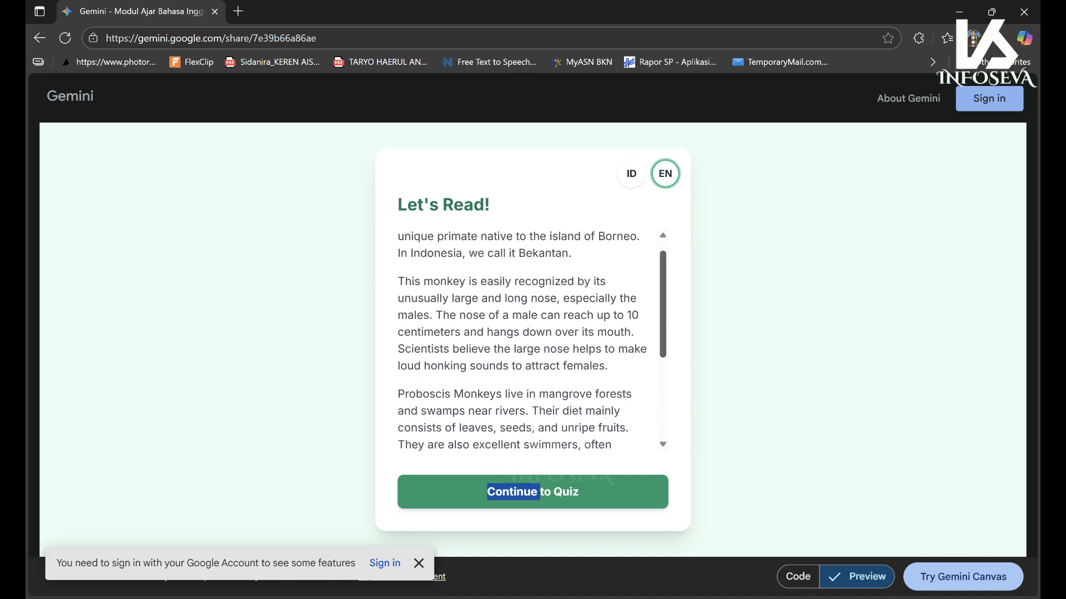
scroll(532, 340, "up", 1)
scroll(525, 340, "up", 2)
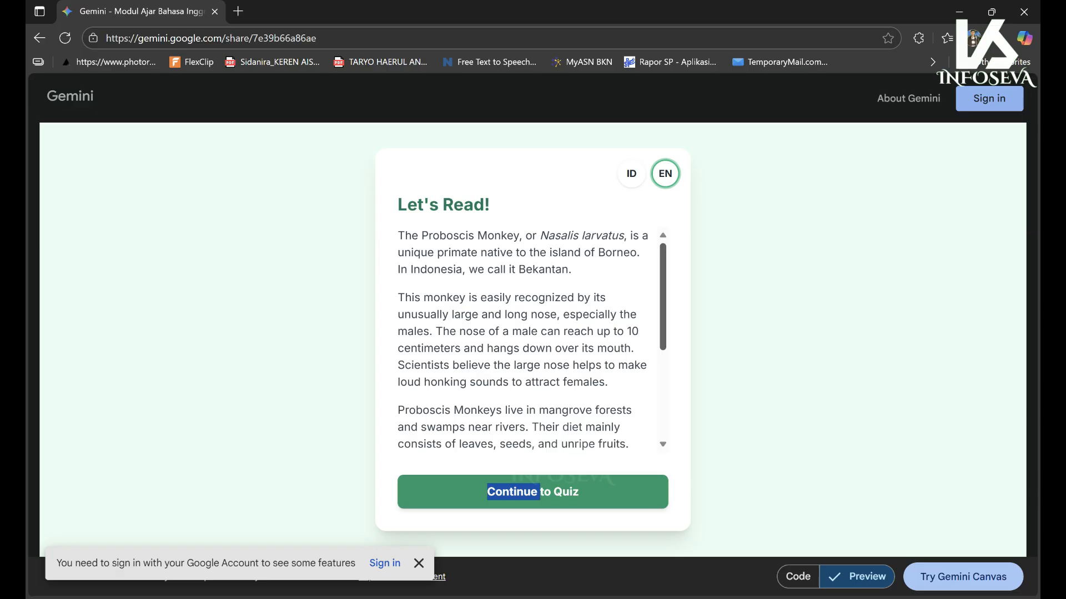
scroll(525, 339, "down", 3)
scroll(524, 340, "up", 3)
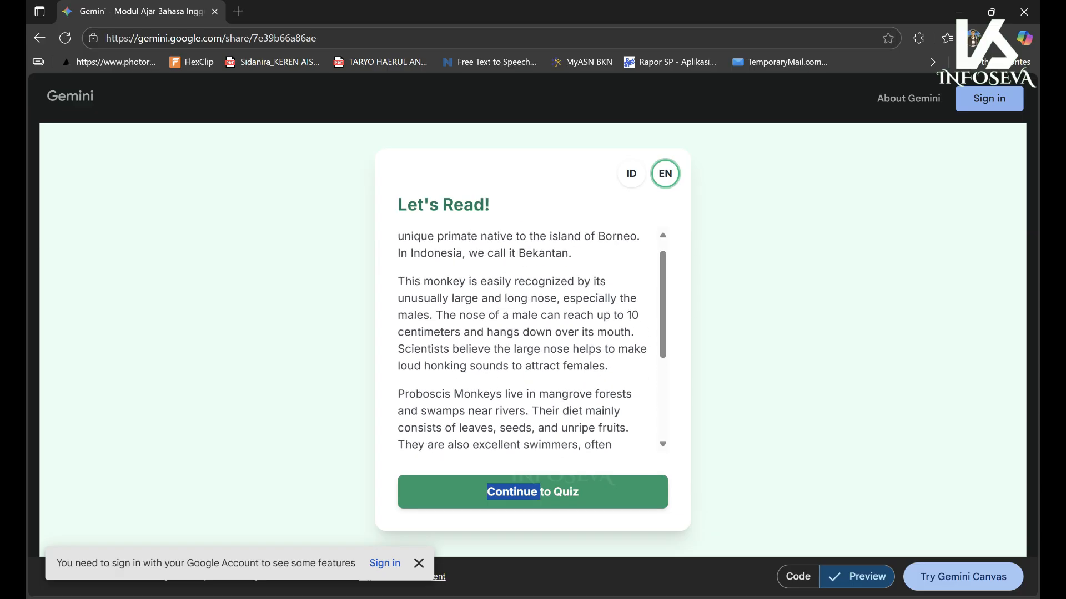
- Back in Chrome, close the Shareable public link dialog and show the quiz preview in English
key("alt+Tab")
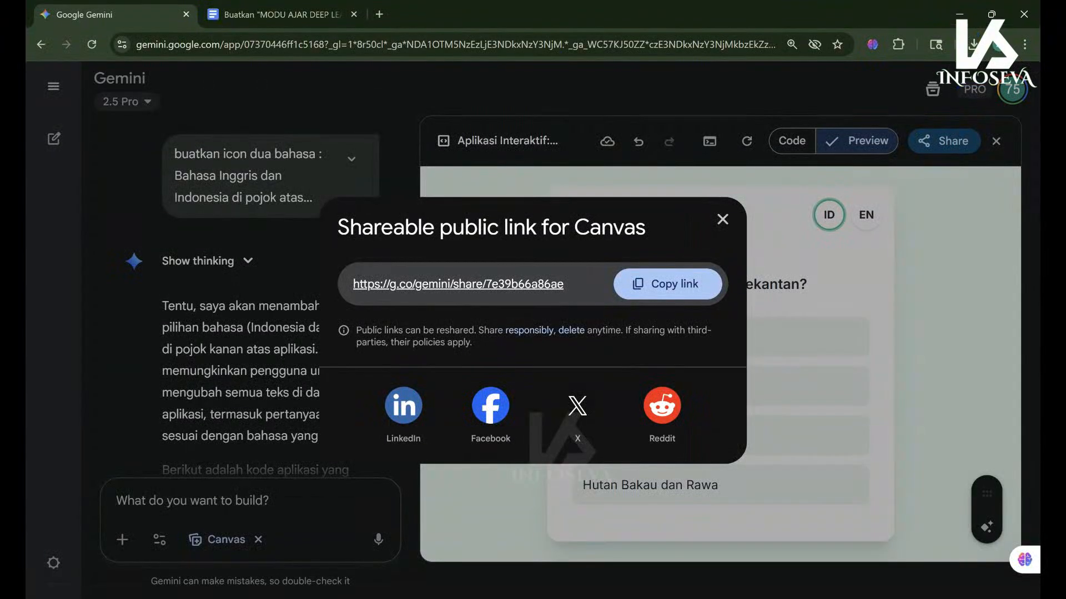
left_click(723, 219)
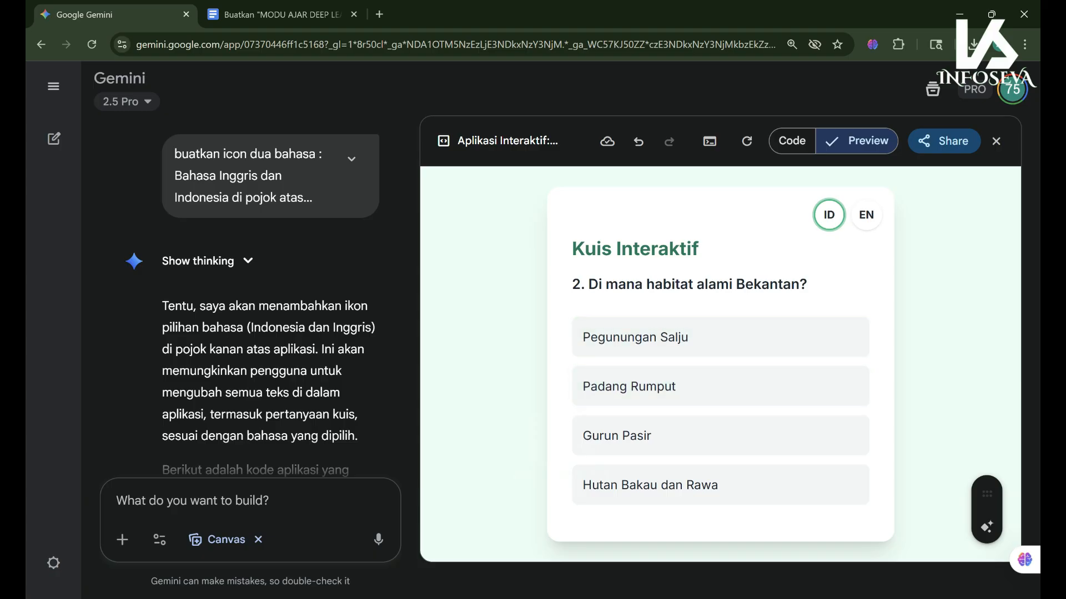
double_click(866, 214)
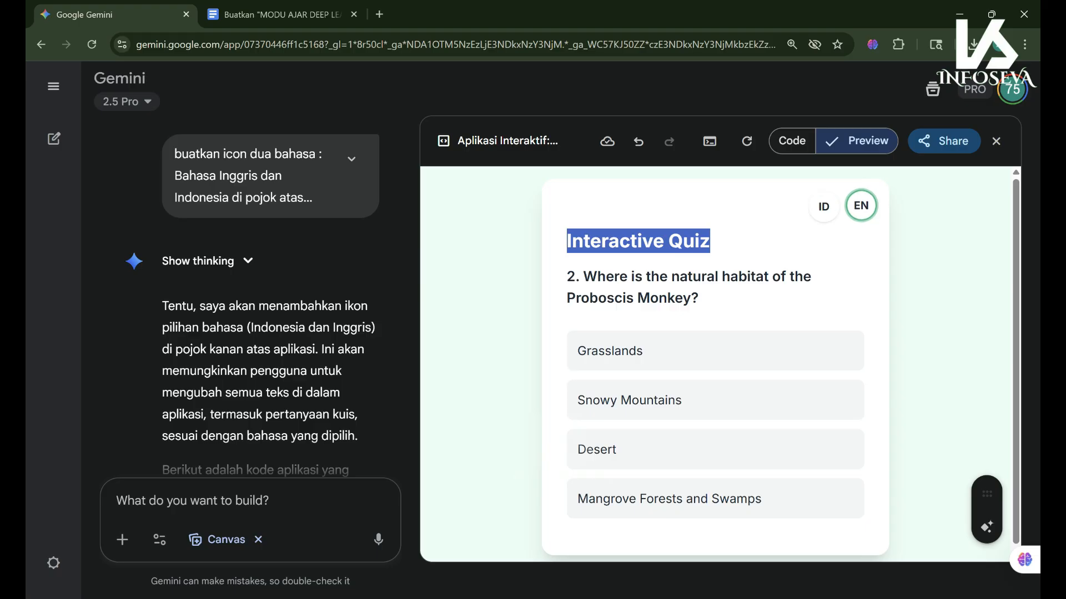